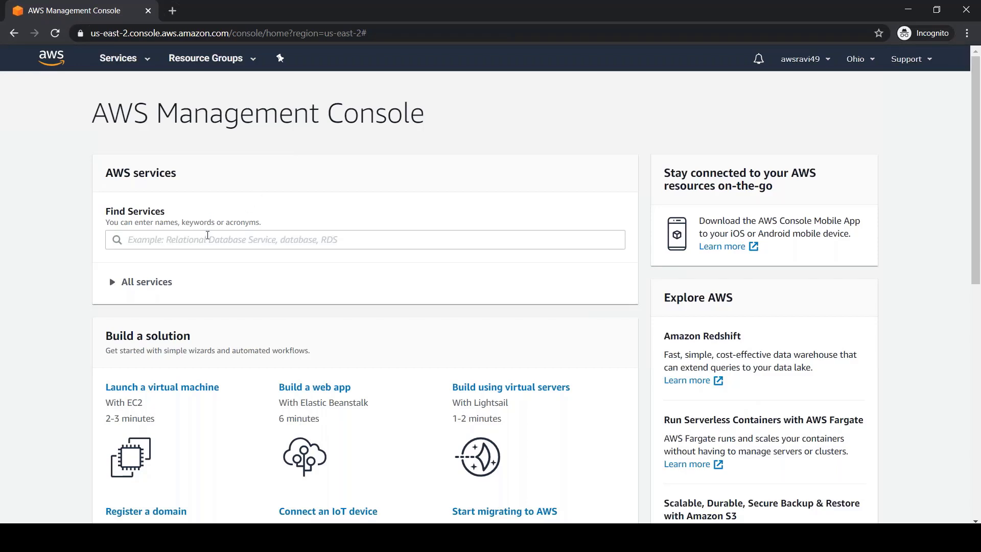
Find Amazon Redshift among the AWS services and go to its Ohio dashboard showing 0 clusters.
{"action": "left_click", "coordinate": [207, 235]}
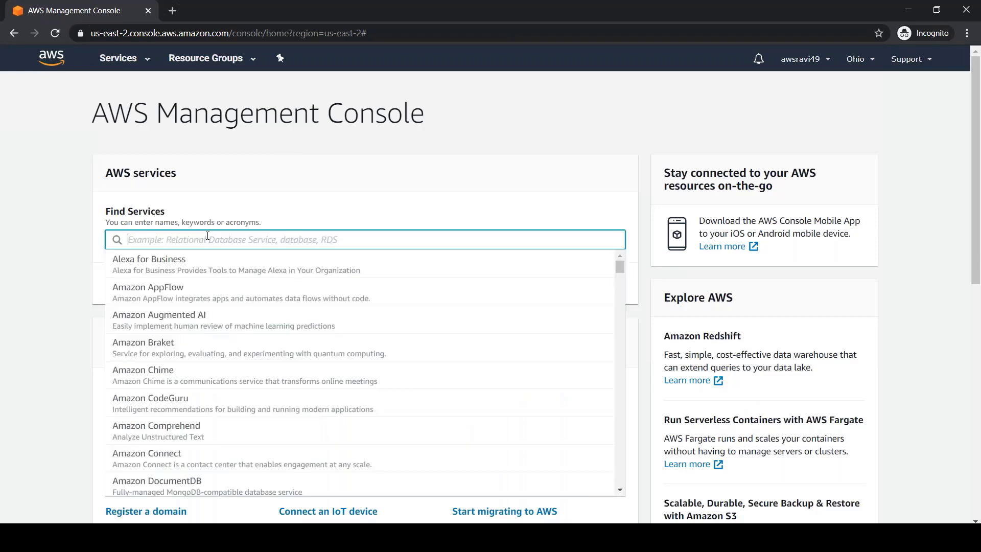
{"action": "type", "text": "redshift"}
{"action": "left_click", "coordinate": [148, 62]}
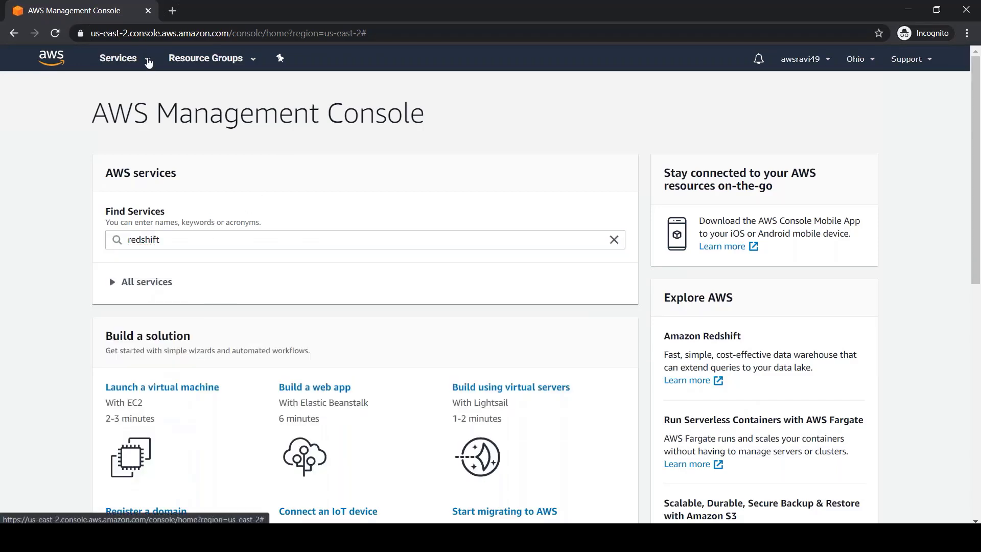
{"action": "left_click", "coordinate": [149, 62]}
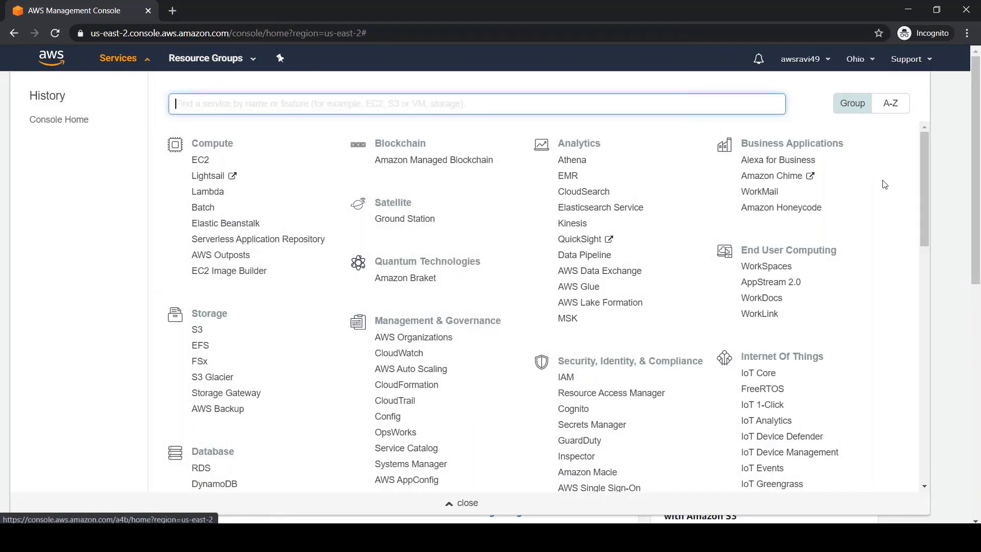
{"action": "left_click_drag", "start_coordinate": [923, 181], "coordinate": [923, 235]}
{"action": "left_click", "coordinate": [240, 376]}
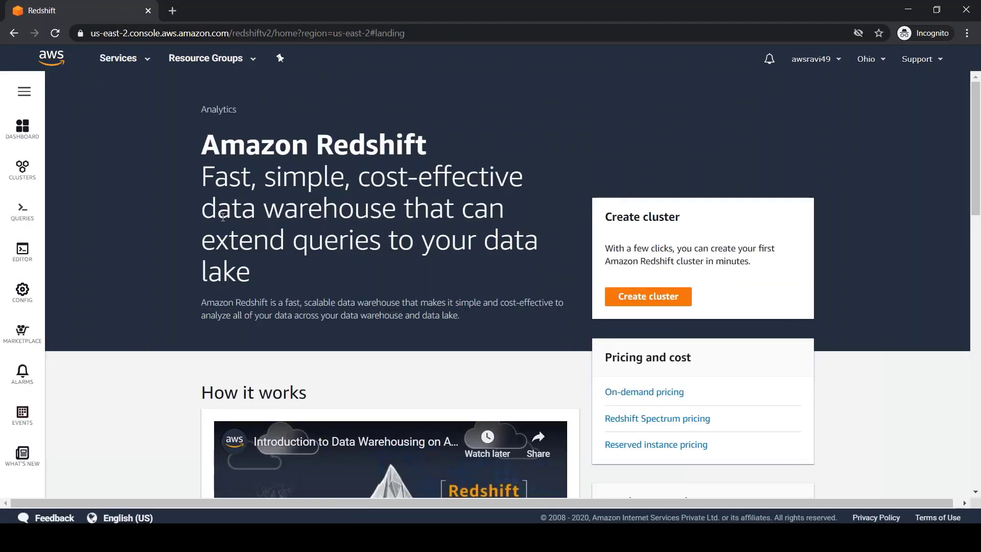
{"action": "mouse_move", "coordinate": [18, 175]}
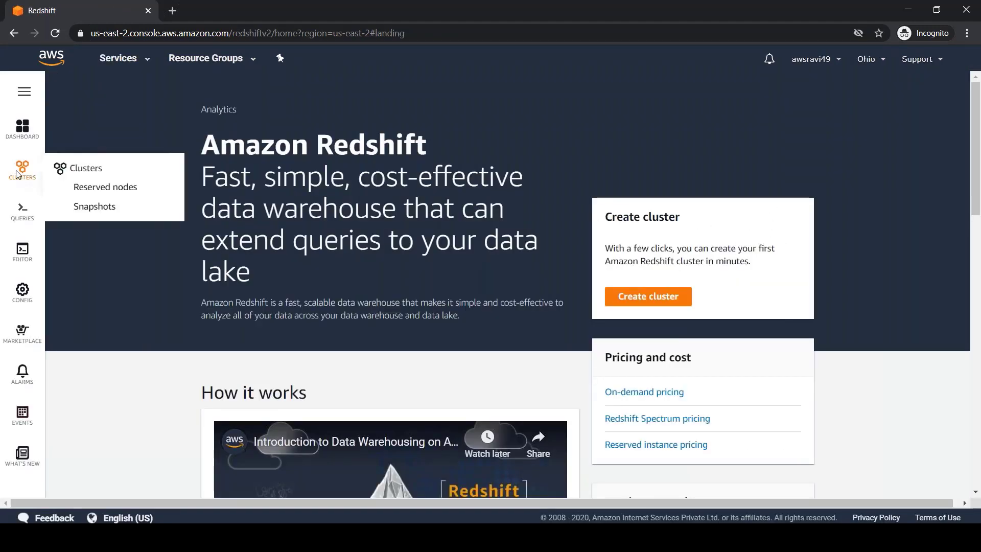
{"action": "left_click", "coordinate": [23, 136]}
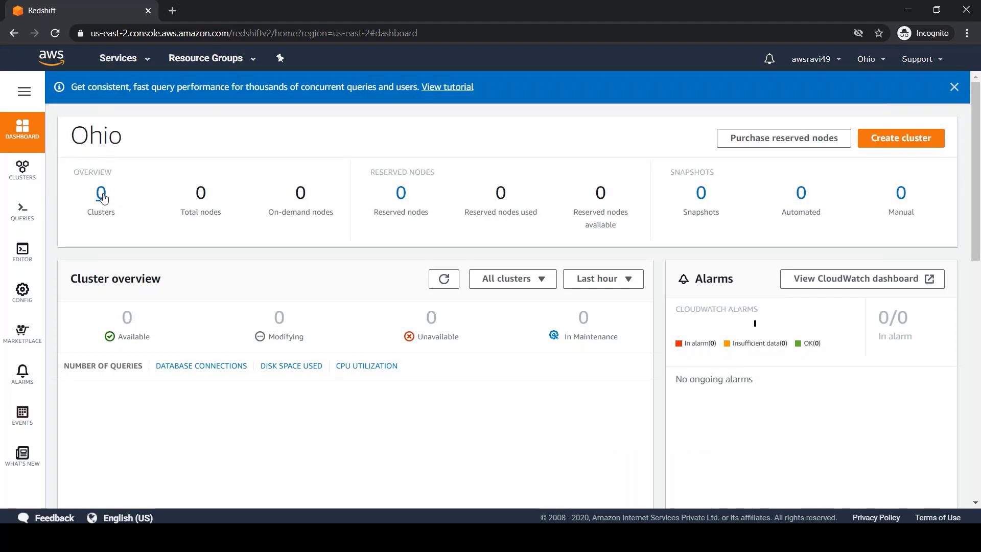
{"action": "mouse_move", "coordinate": [27, 176]}
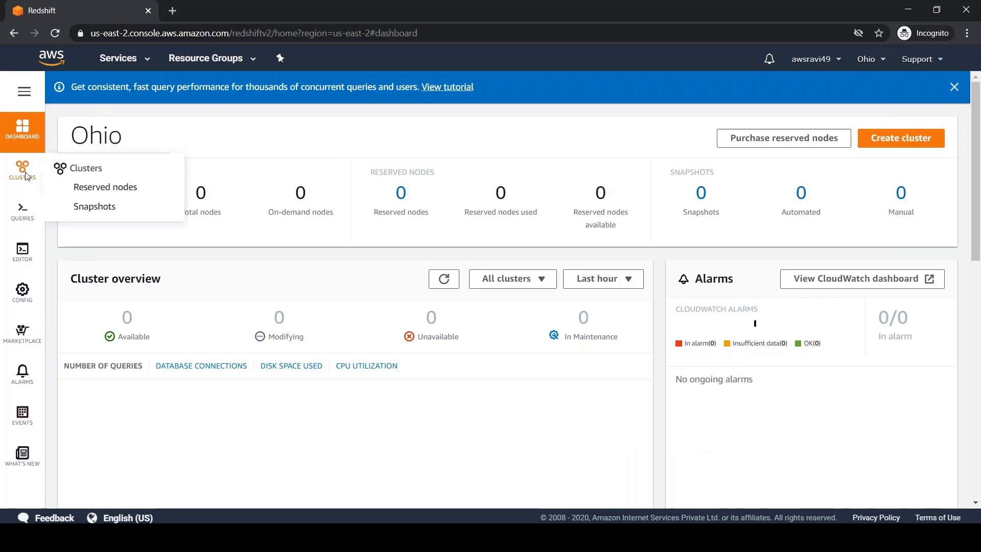
{"action": "left_click", "coordinate": [101, 189]}
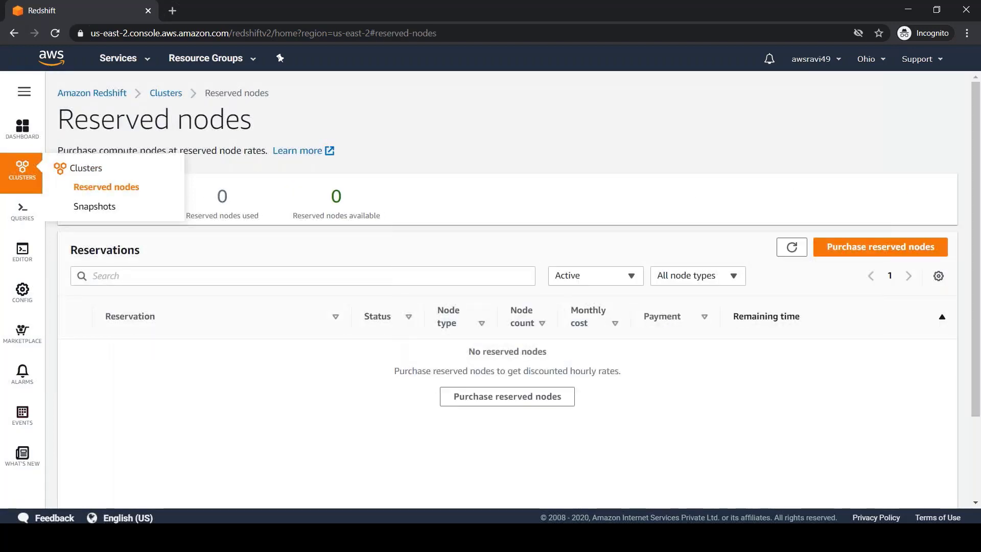
{"action": "left_click", "coordinate": [94, 206]}
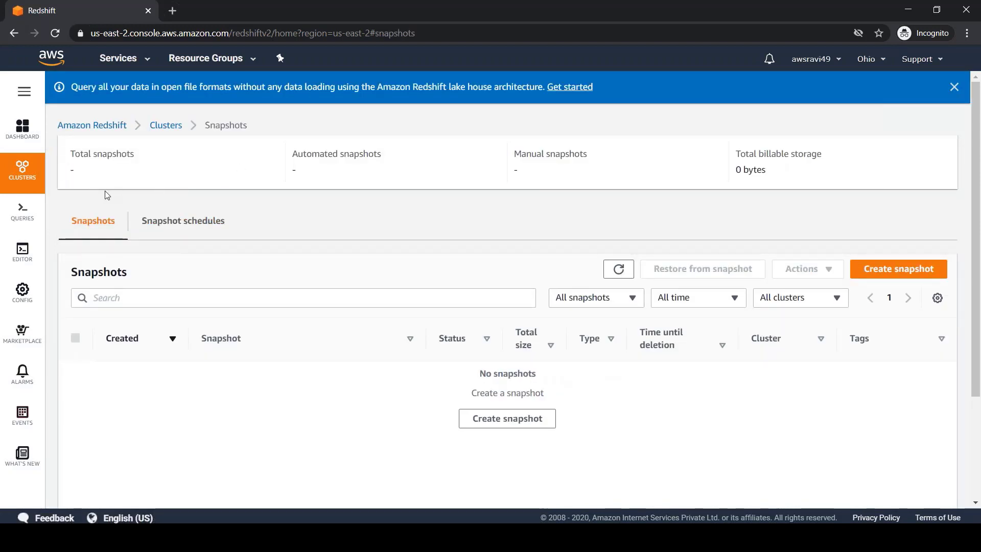
{"action": "left_click", "coordinate": [22, 132]}
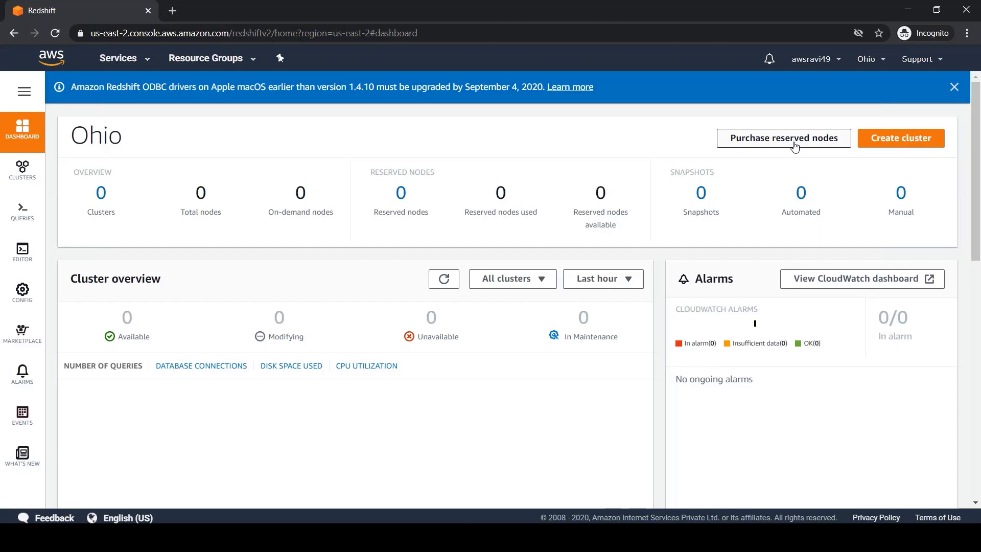
In Notepad, type the numbered list '1) Ondemand', '2) Reserved', '3) Spot'.
{"action": "key", "text": "alt+Tab"}
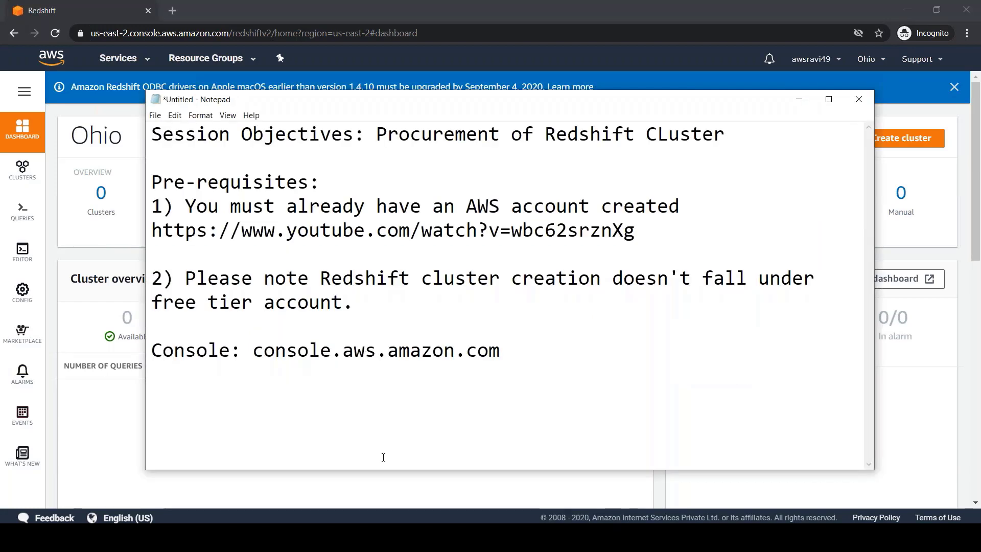
{"action": "type", "text": "1) Ondemand"}
{"action": "key", "text": "Return"}
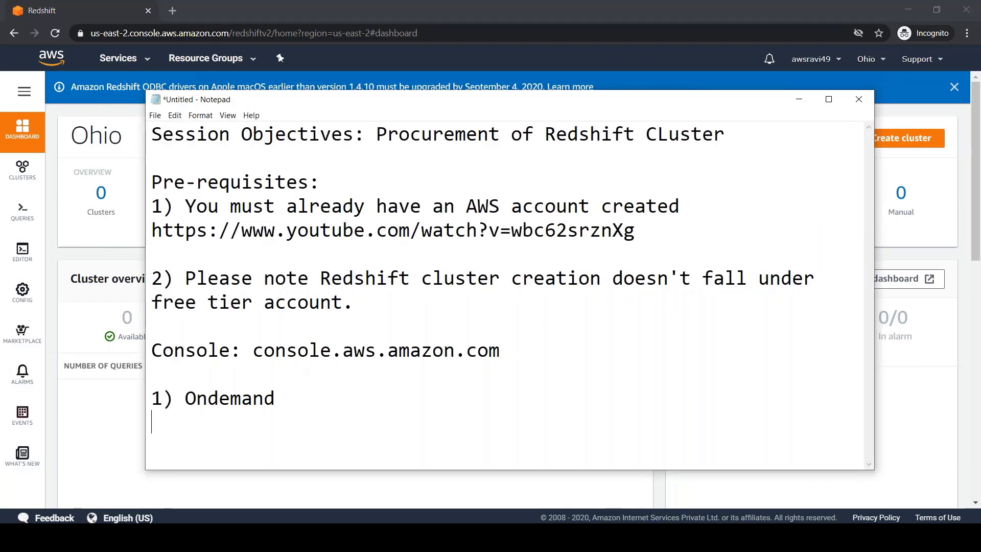
{"action": "type", "text": "2) Reserved"}
{"action": "key", "text": "Return"}
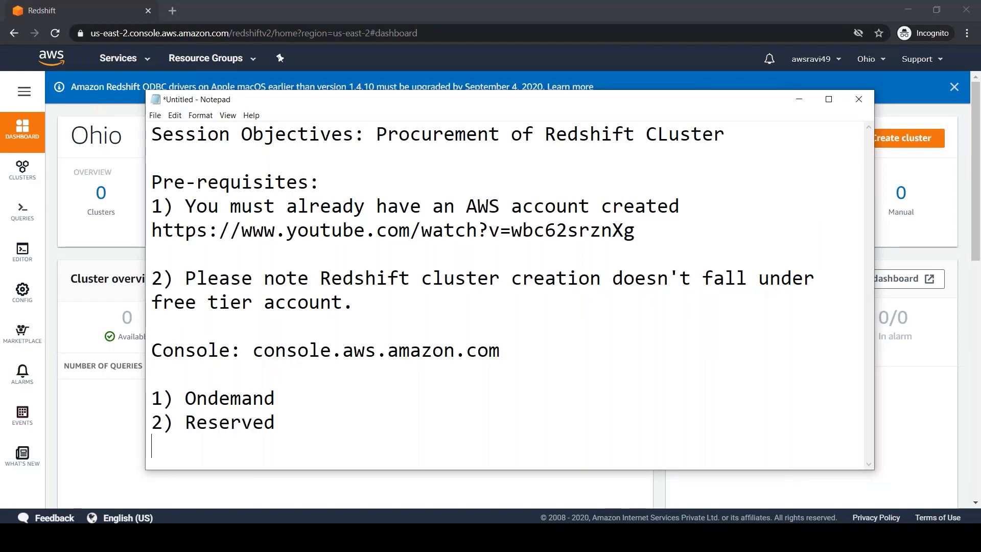
{"action": "type", "text": "3) Spot"}
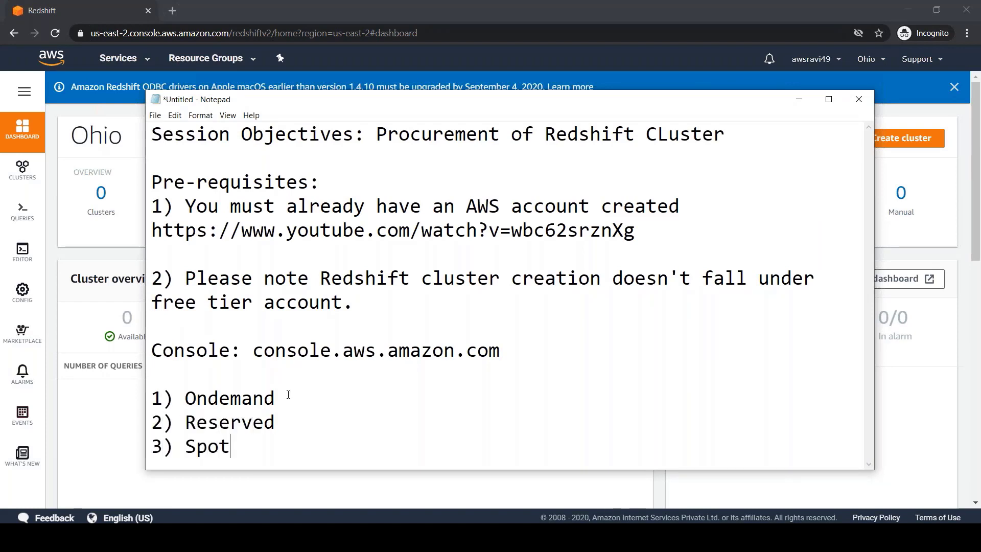
Annotate Ondemand with '=> As part of POC => switch to REserved from Ondemand' and start a Spot note.
{"action": "left_click", "coordinate": [288, 394]}
{"action": "type", "text": "=> As "}
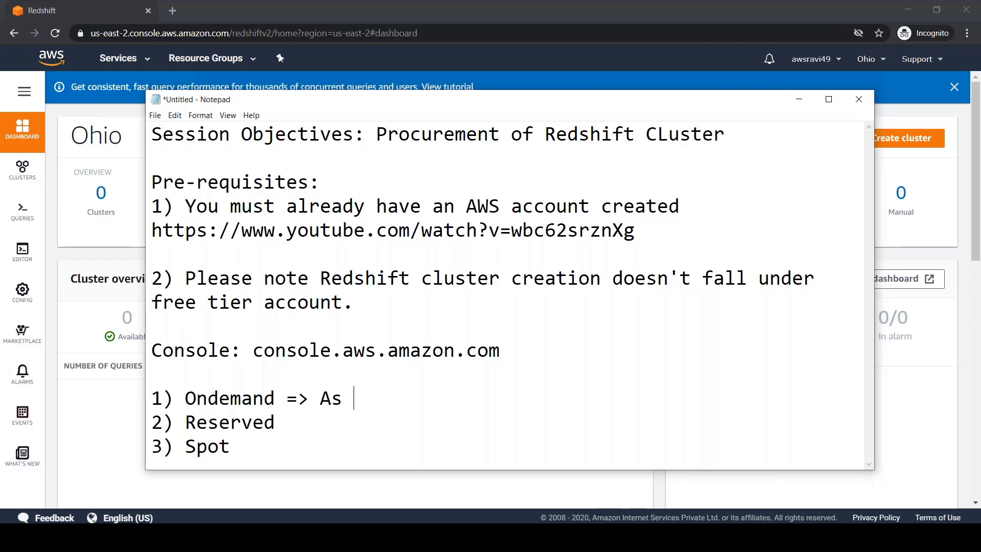
{"action": "type", "text": "part of POC"}
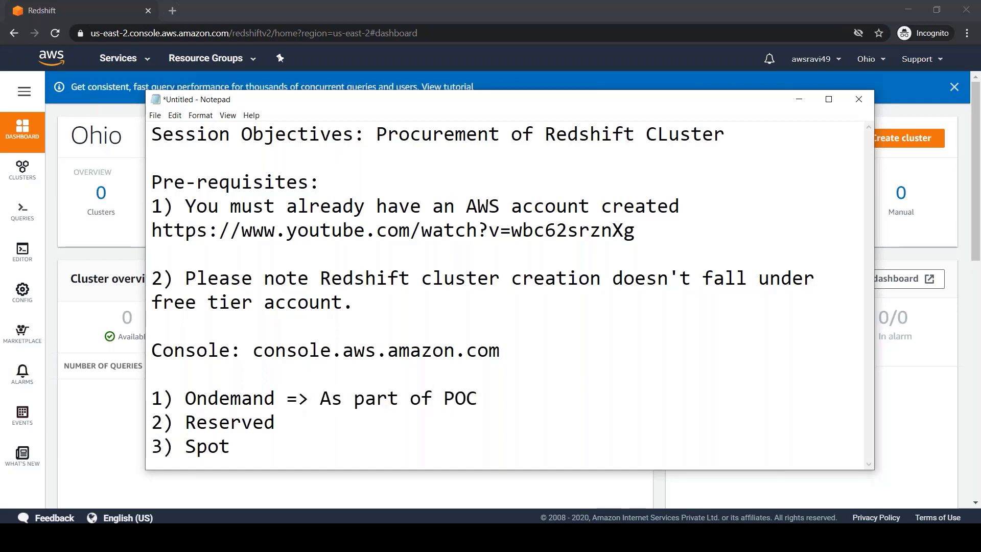
{"action": "type", "text": " => W"}
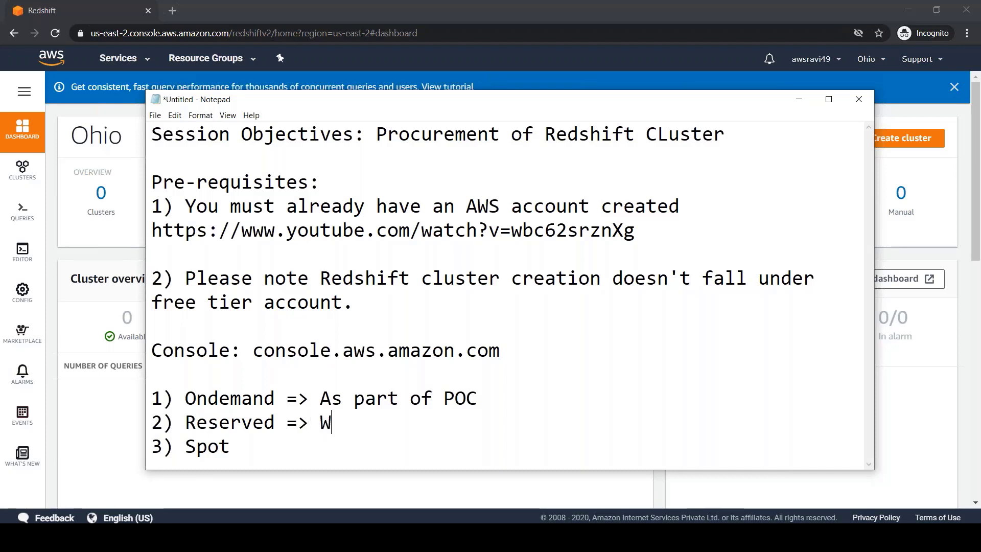
{"action": "key", "text": "BackSpace"}
{"action": "type", "text": "switch to REserved from Ondemand"}
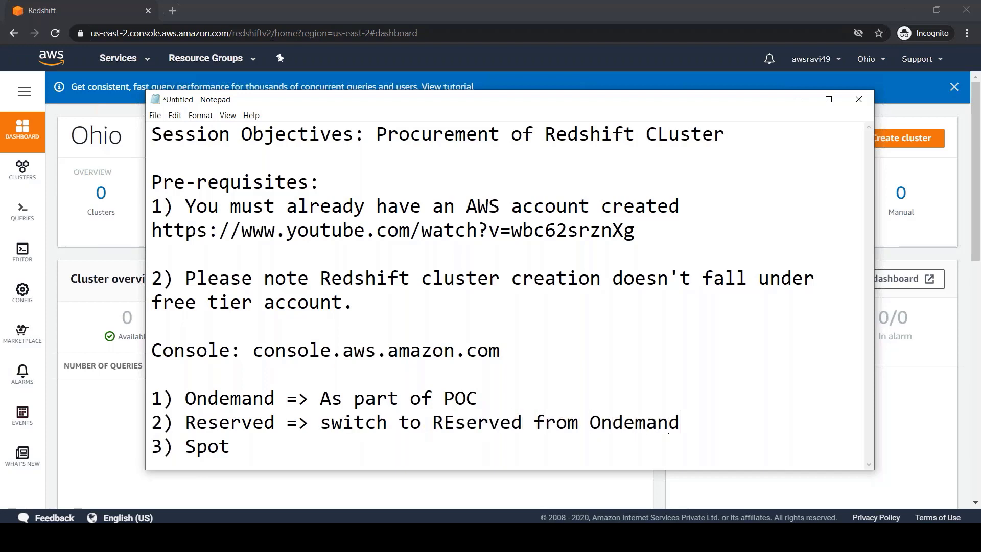
{"action": "key", "text": "Down"}
{"action": "type", "text": "=>"}
{"action": "key", "text": "alt+Tab"}
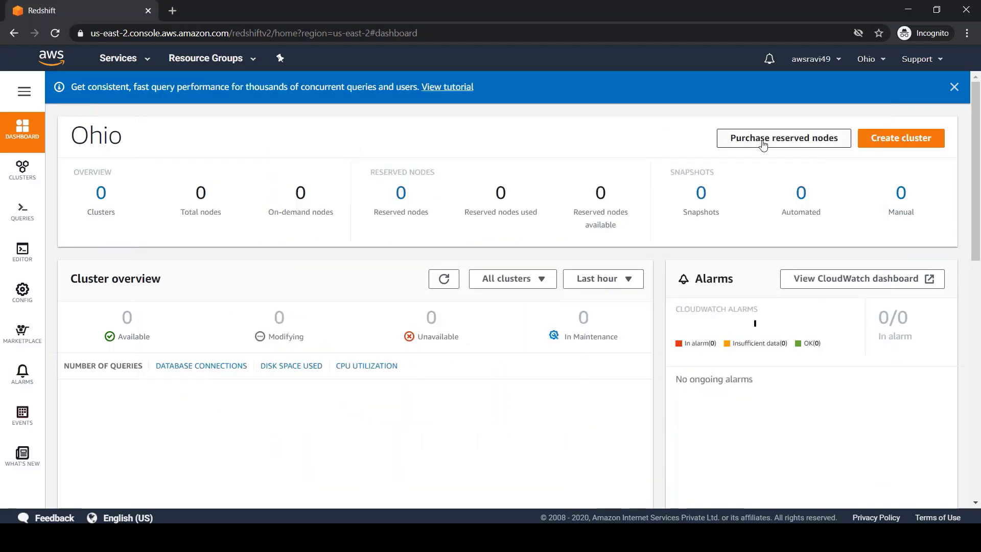
Check Reserved nodes, then start a new cluster prefilled as redshift-cluster-1 with ra3.4xlarge.
{"action": "mouse_move", "coordinate": [23, 176]}
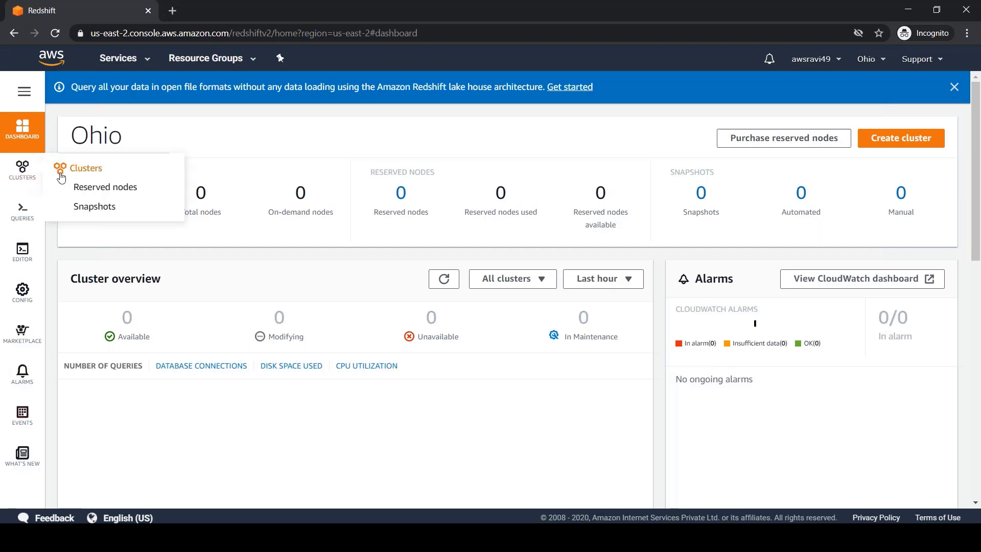
{"action": "left_click", "coordinate": [94, 188]}
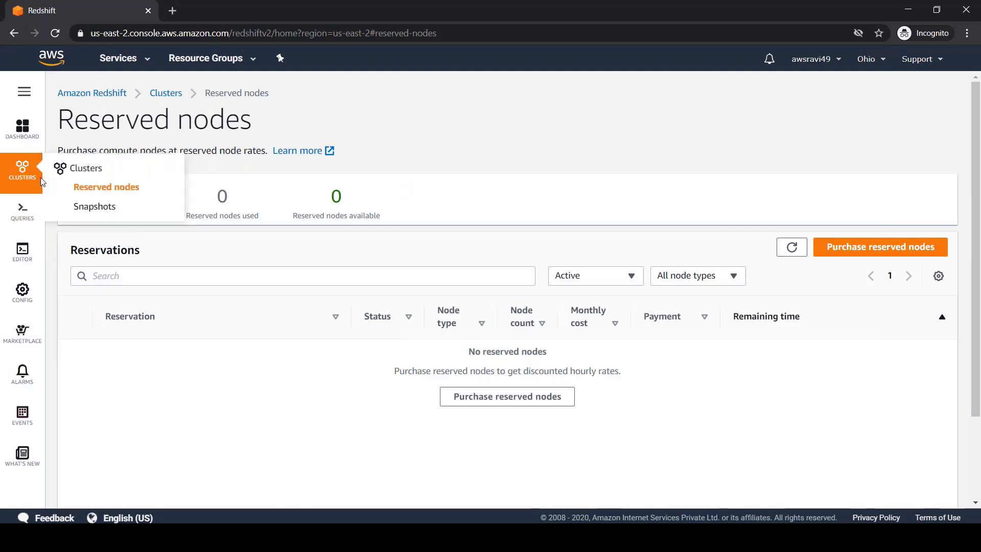
{"action": "left_click", "coordinate": [22, 133]}
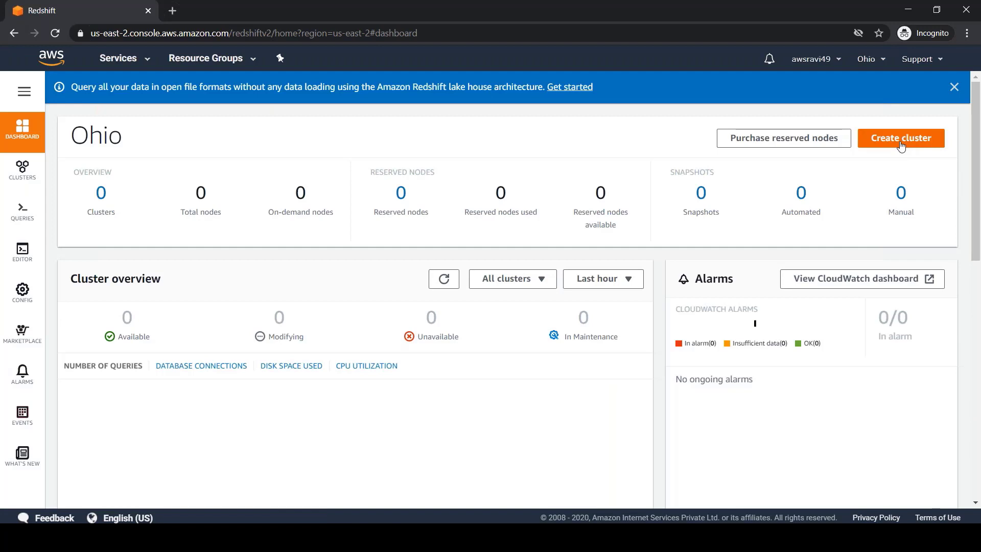
{"action": "left_click", "coordinate": [901, 144]}
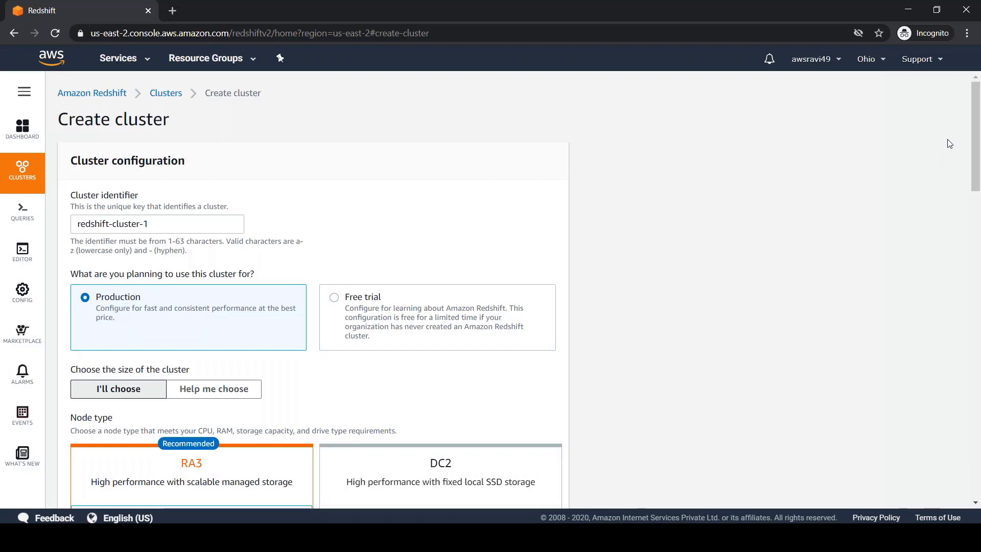
{"action": "mouse_move", "coordinate": [977, 128]}
{"action": "left_mouse_down"}
{"action": "mouse_move", "coordinate": [977, 138]}
{"action": "mouse_move", "coordinate": [977, 130]}
{"action": "left_mouse_up"}
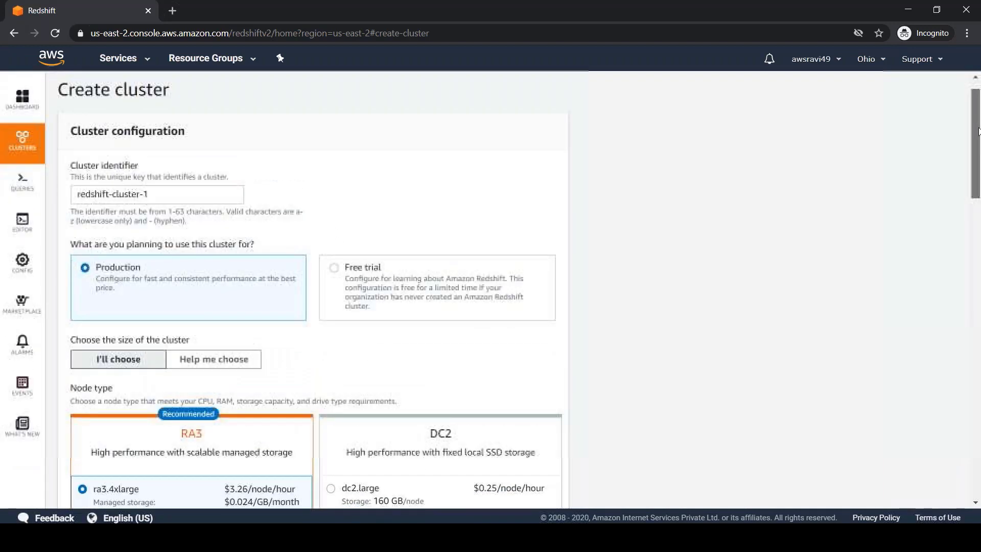
Rename the cluster Youtube-cluster-1, try Free trial, then return to Production with dc2.large, 1 node.
{"action": "left_click_drag", "start_coordinate": [178, 199], "coordinate": [63, 203]}
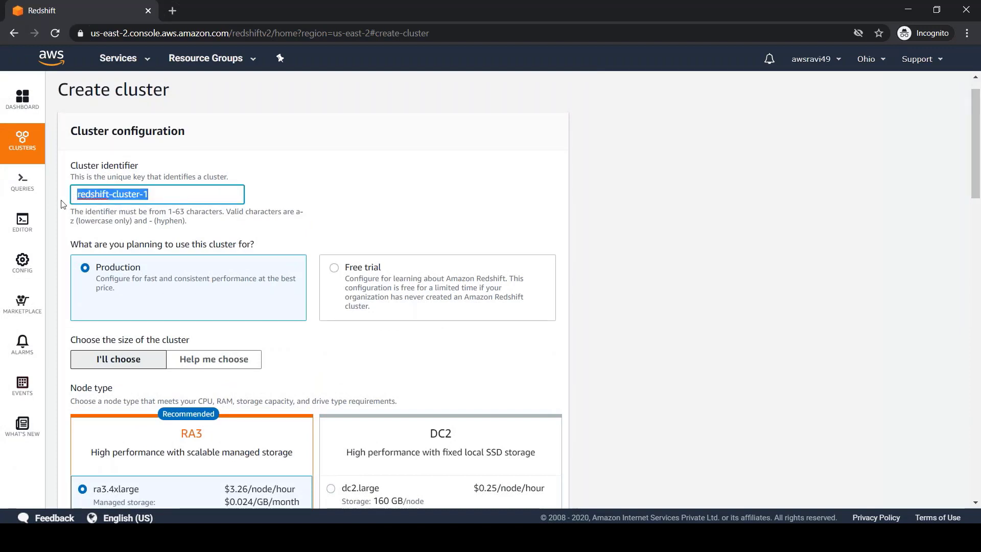
{"action": "type", "text": "Youtube-cluster-1"}
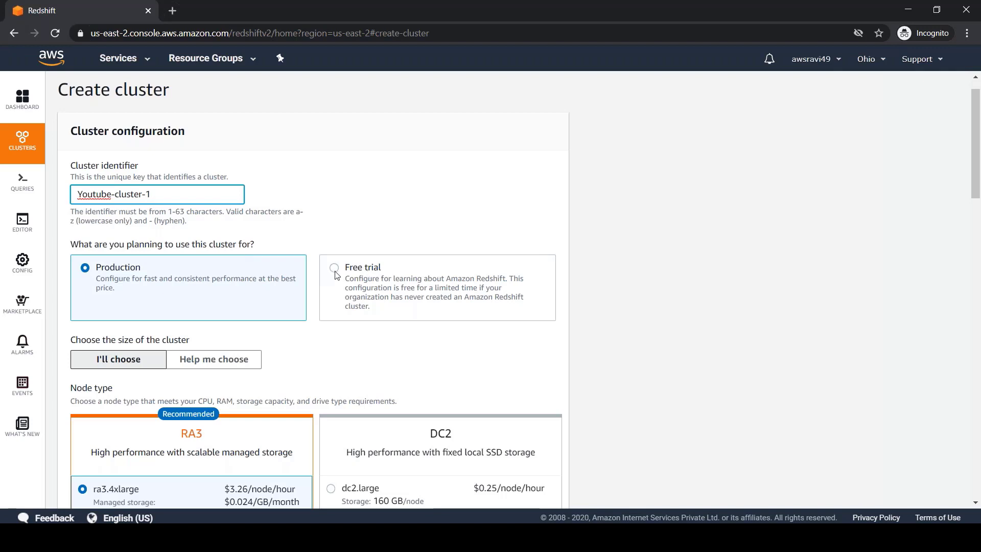
{"action": "left_click", "coordinate": [335, 271]}
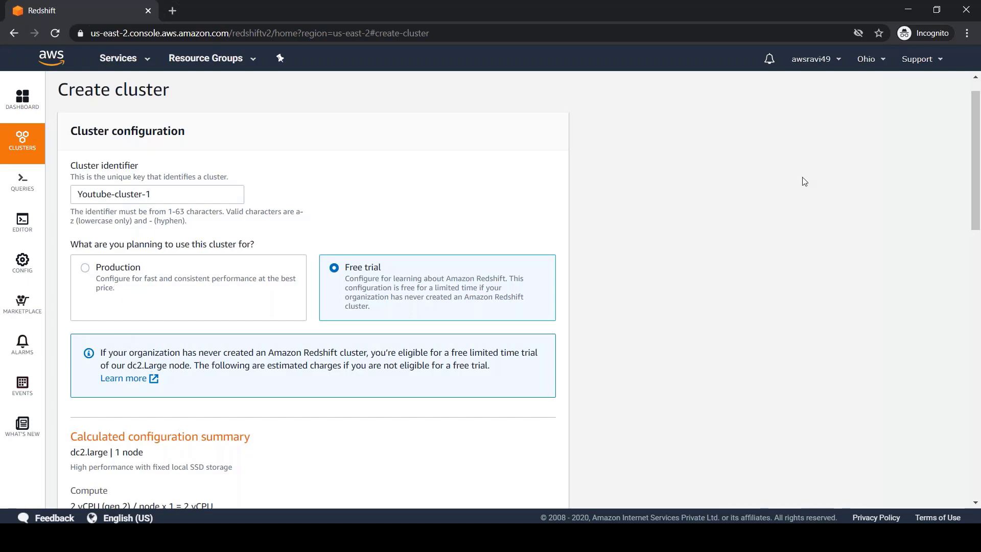
{"action": "left_click_drag", "start_coordinate": [977, 121], "coordinate": [980, 147]}
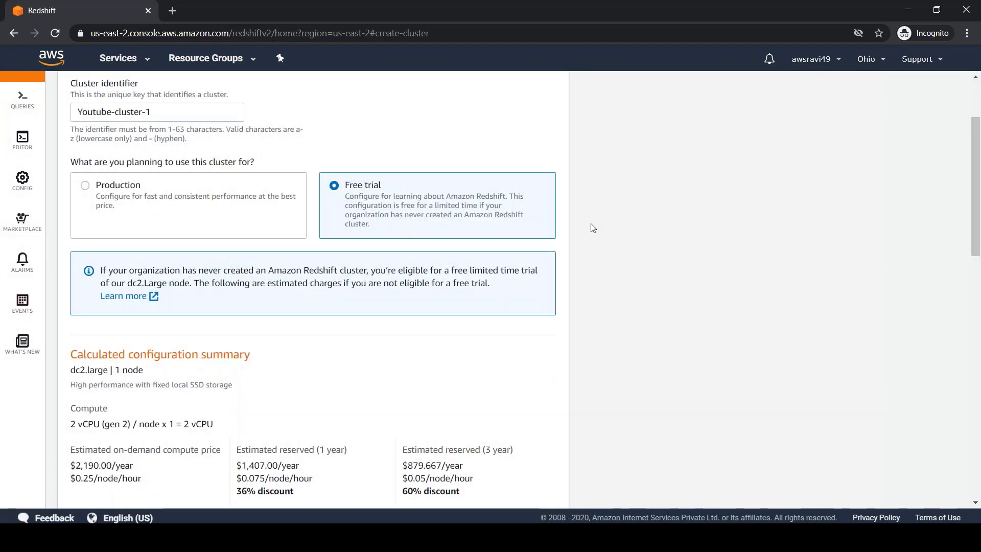
{"action": "left_click", "coordinate": [86, 187]}
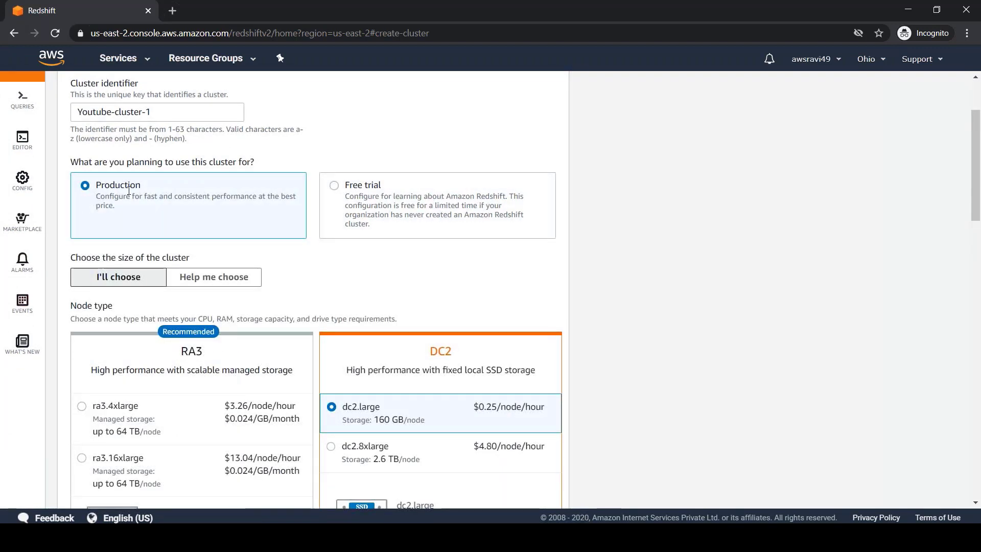
{"action": "left_click_drag", "start_coordinate": [976, 149], "coordinate": [978, 201]}
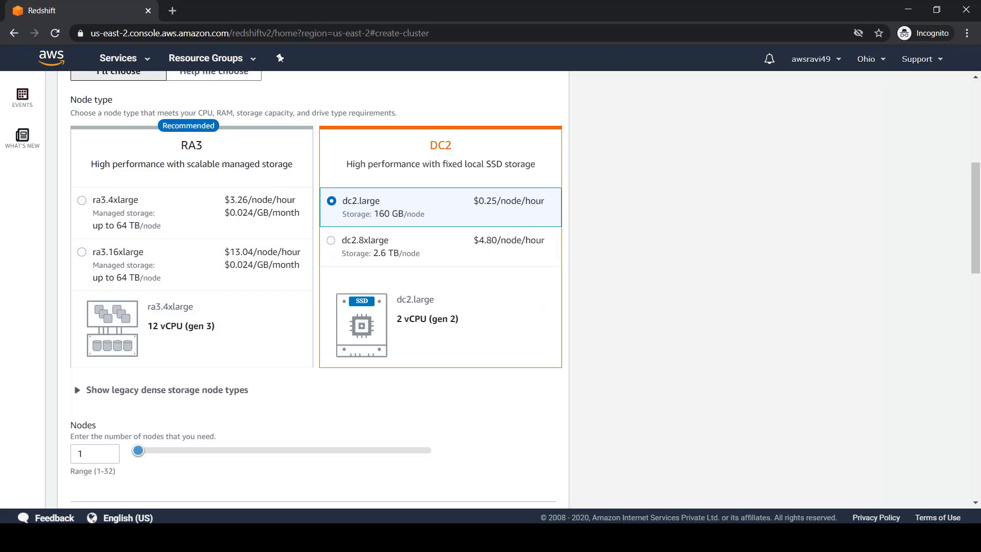
Note 'Redshift Cluster => Is a combination of 2 or more nodes.' and 'Redshift => with just 1 node!'.
{"action": "key", "text": "alt+Tab"}
{"action": "key", "text": "Return"}
{"action": "key", "text": "Return"}
{"action": "key", "text": "Return"}
{"action": "key", "text": "Return"}
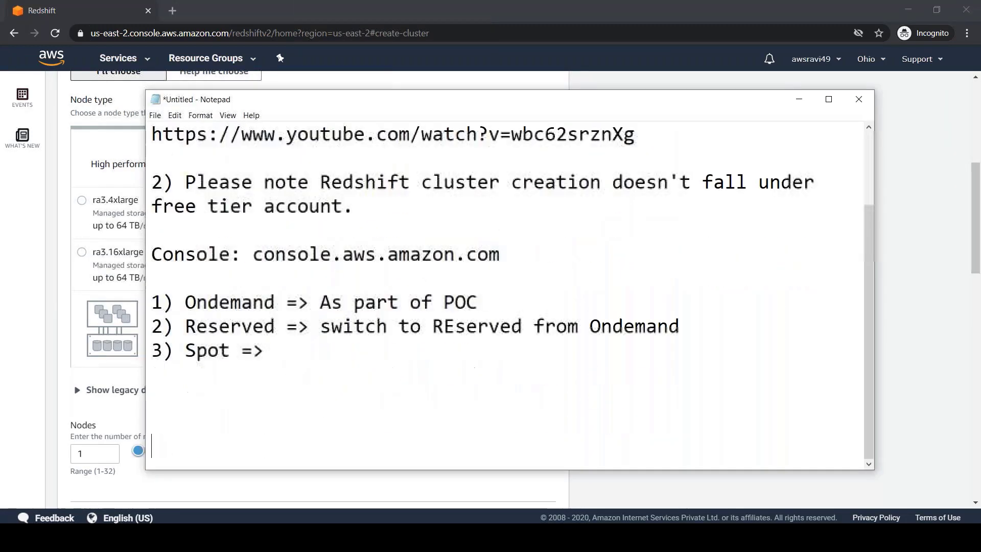
{"action": "key", "text": "BackSpace"}
{"action": "key", "text": "BackSpace"}
{"action": "type", "text": "Redshift "}
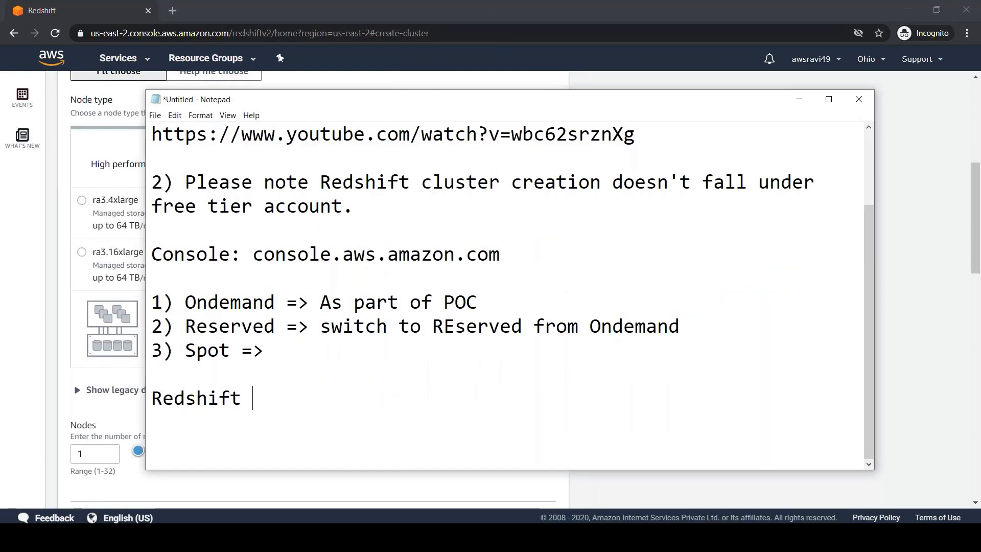
{"action": "type", "text": "Cluster =>"}
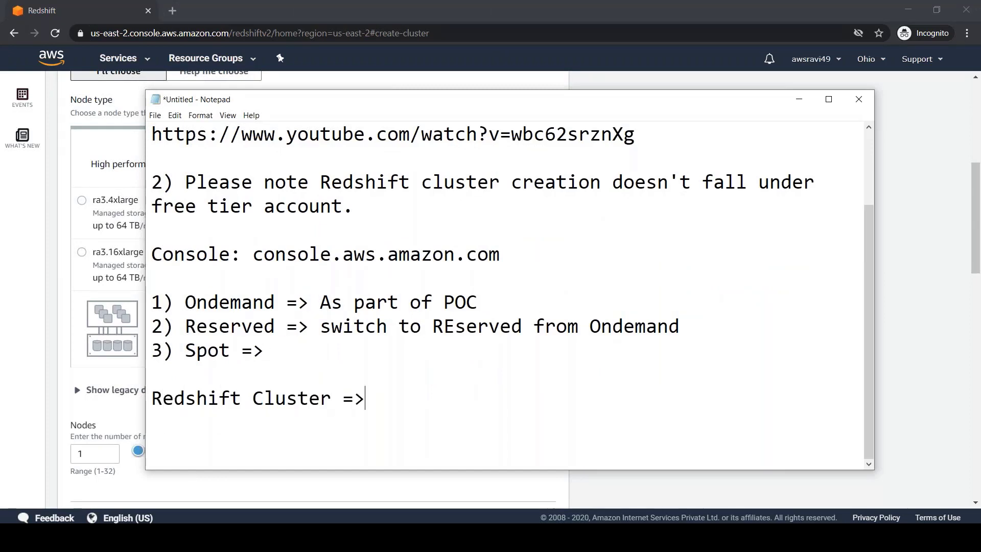
{"action": "type", "text": " Is a combination"}
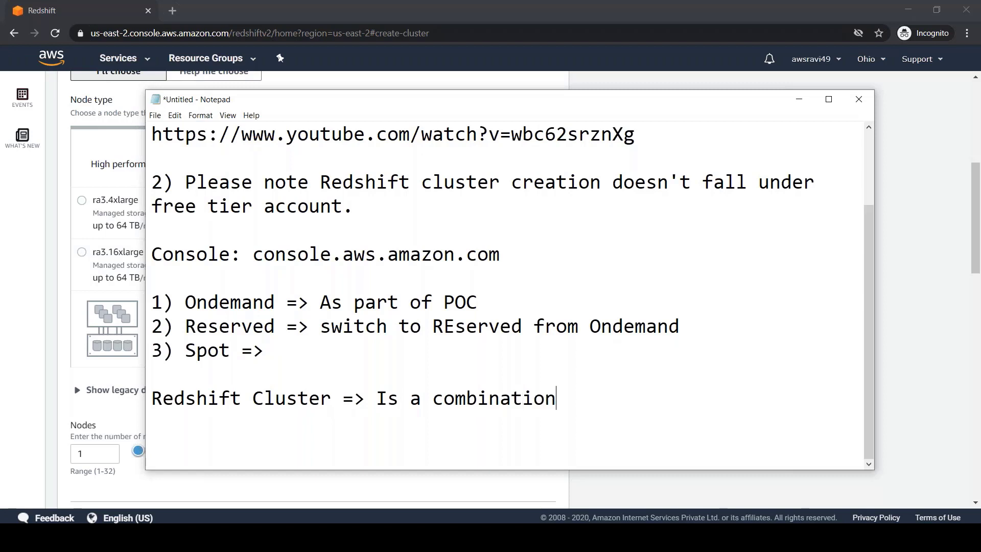
{"action": "type", "text": " of 2 or more nodes."}
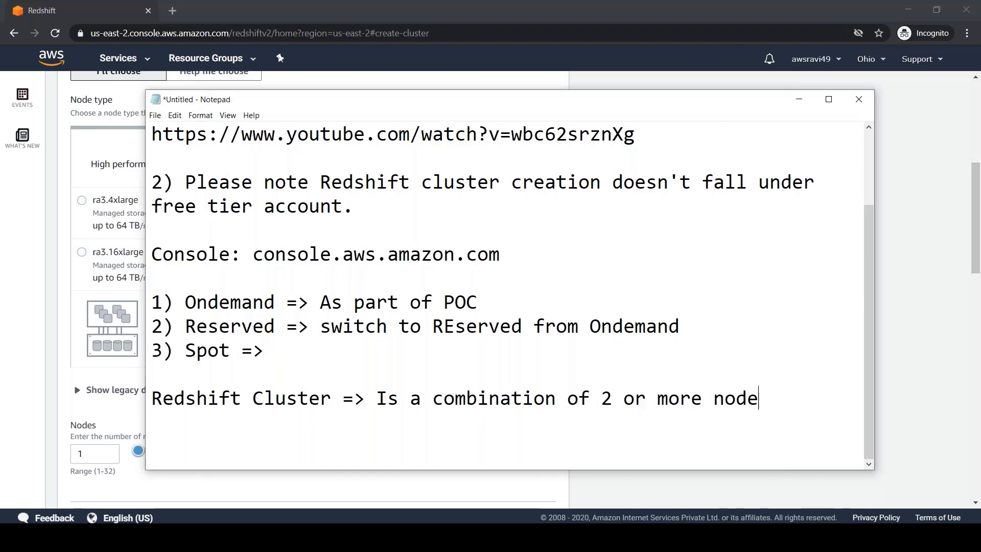
{"action": "key", "text": "Return"}
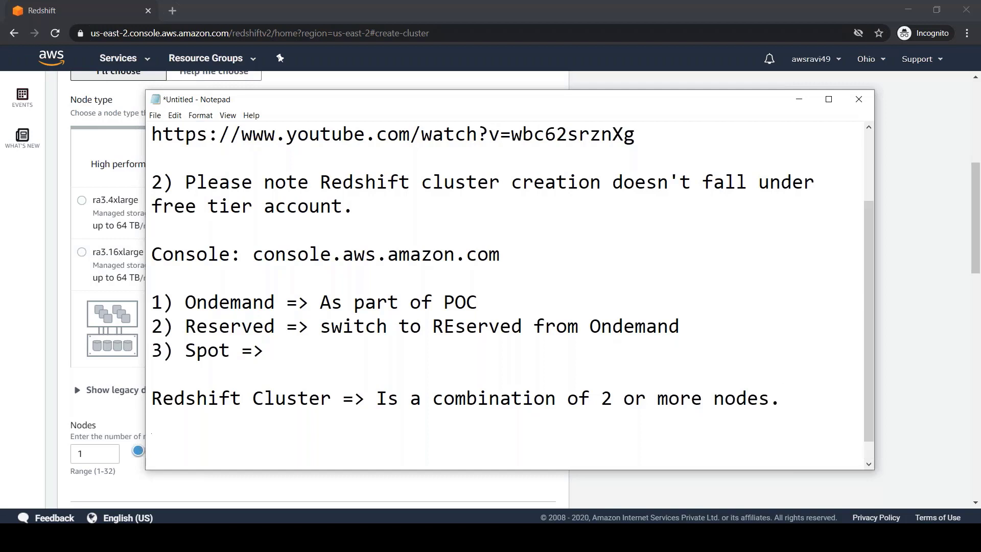
{"action": "type", "text": "Redshift"}
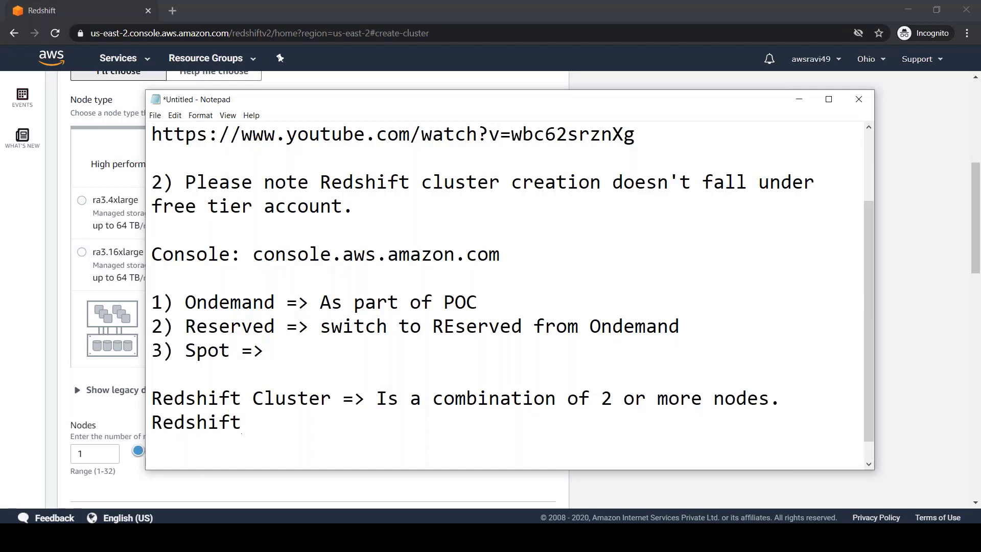
{"action": "type", "text": "=> with just"}
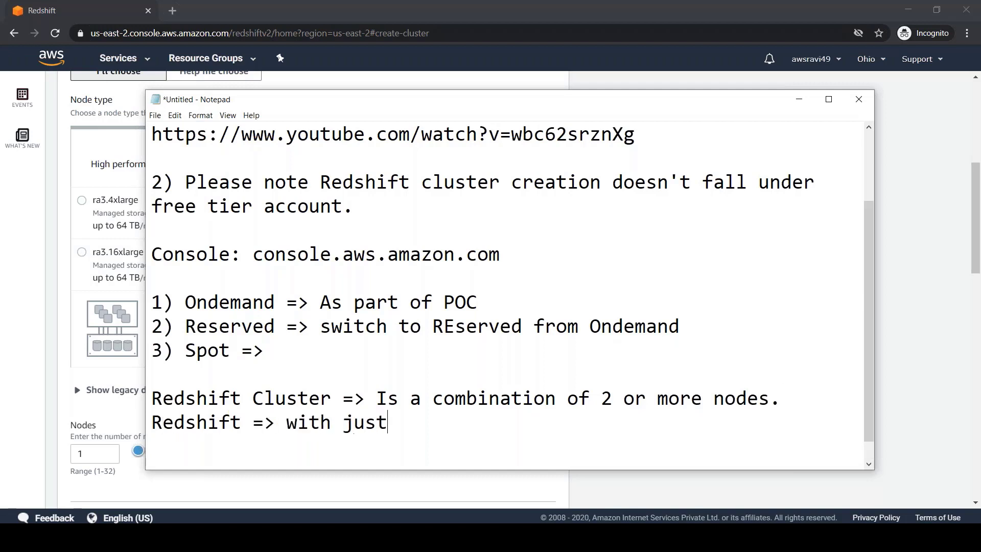
{"action": "type", "text": " 1 node!"}
{"action": "double_click", "coordinate": [300, 398]}
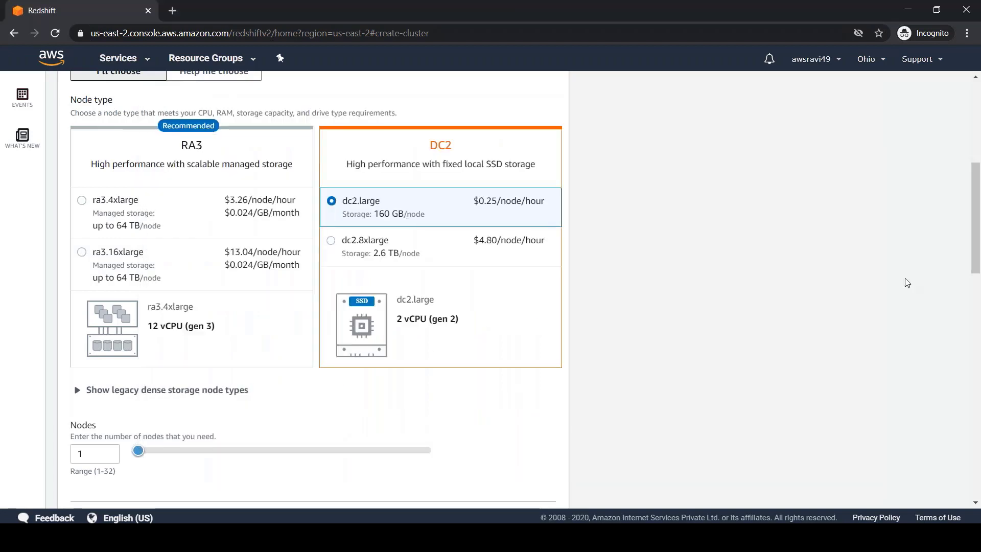
{"action": "left_click", "coordinate": [907, 282]}
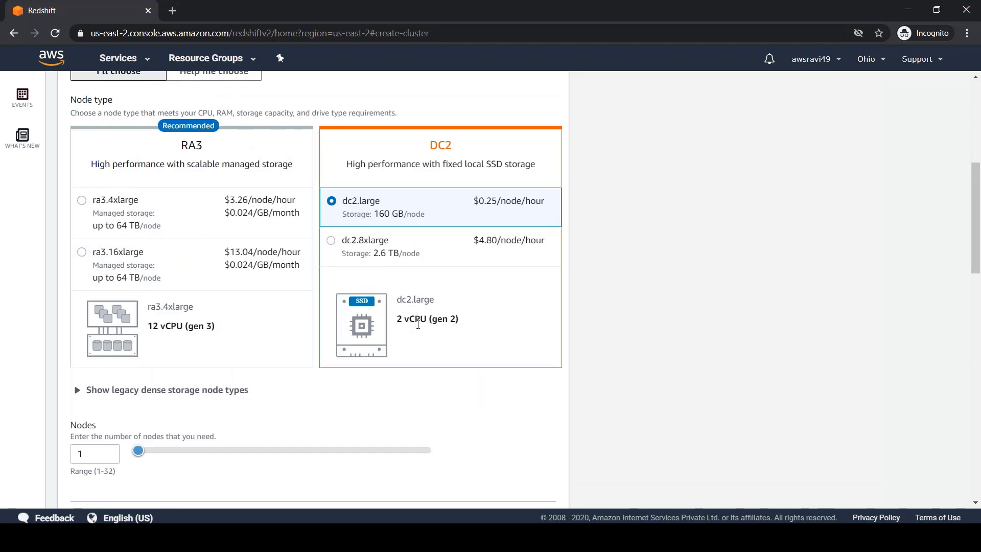
Compare the dc2.large, dc2.8xlarge, ra3.4xlarge and ra3.16xlarge node types and their $0.024/GB/month storage price.
{"action": "left_click", "coordinate": [332, 243]}
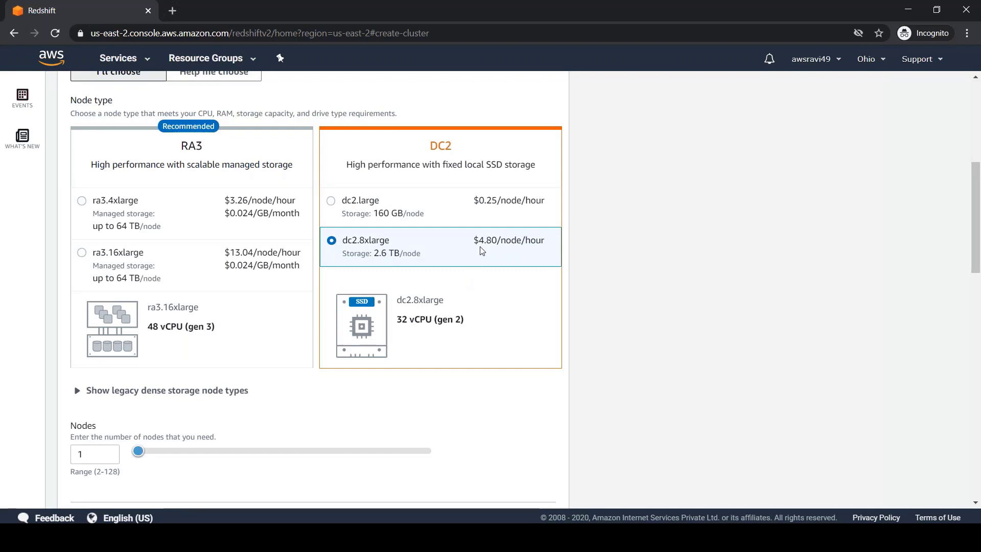
{"action": "left_click", "coordinate": [331, 201]}
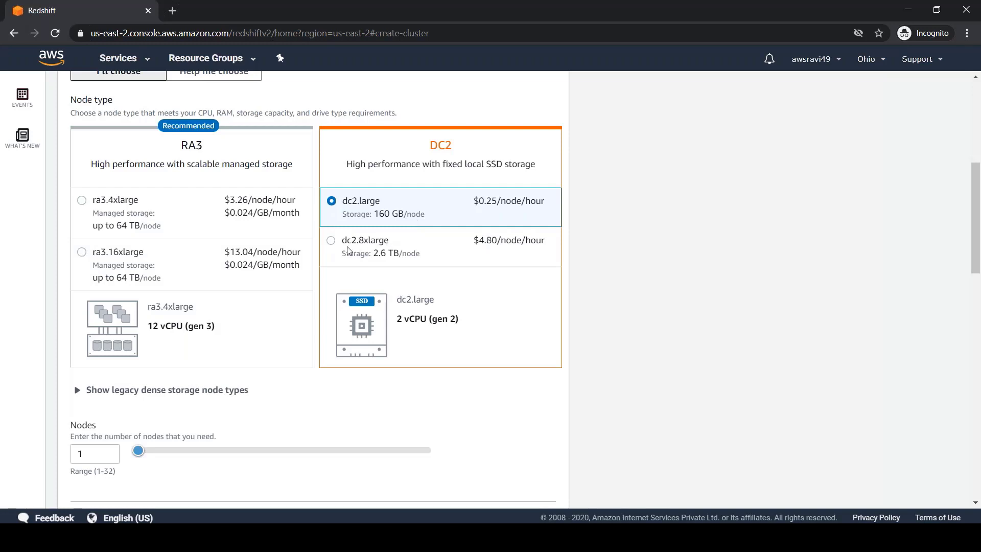
{"action": "left_click", "coordinate": [331, 241]}
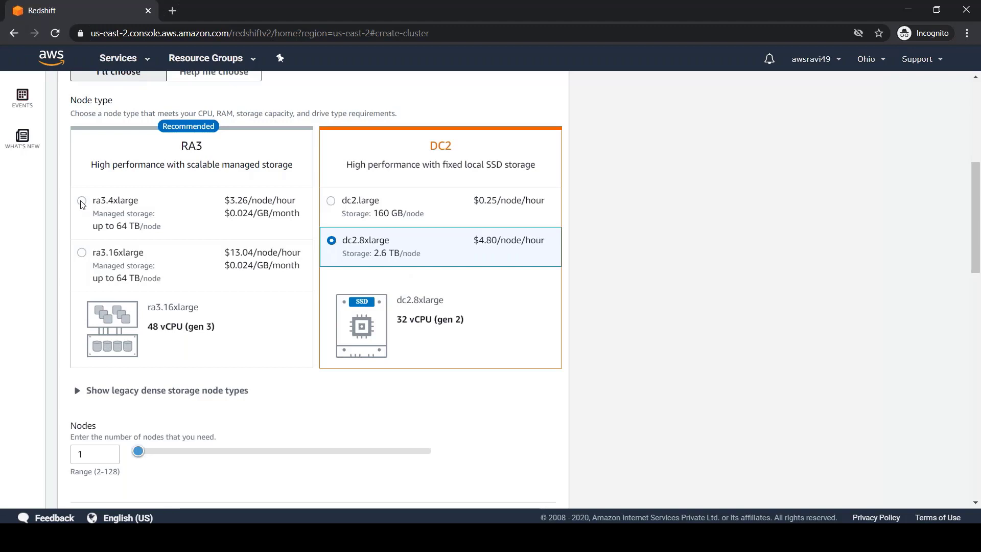
{"action": "double_click", "coordinate": [189, 147]}
{"action": "left_click", "coordinate": [82, 201]}
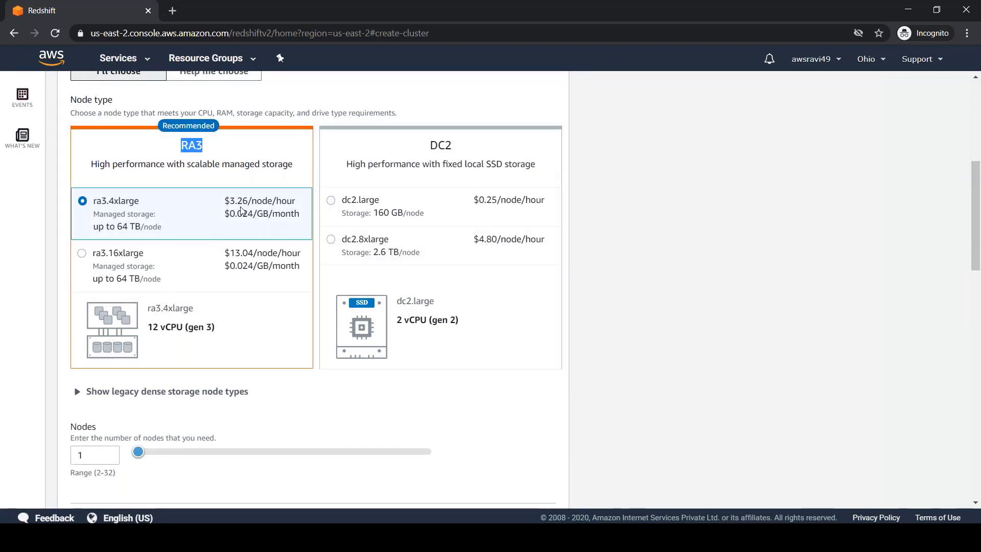
{"action": "left_click", "coordinate": [114, 258]}
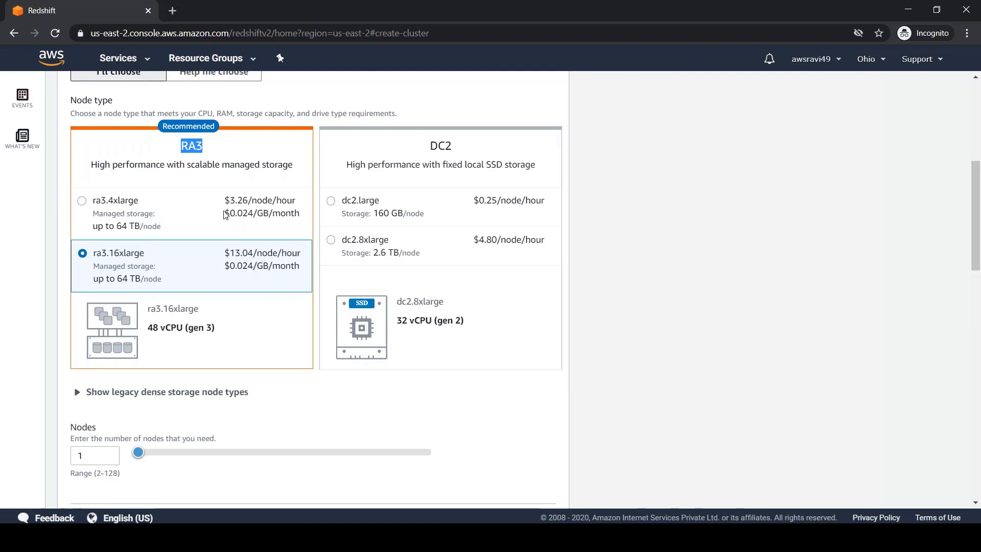
{"action": "left_click_drag", "start_coordinate": [225, 214], "coordinate": [305, 216]}
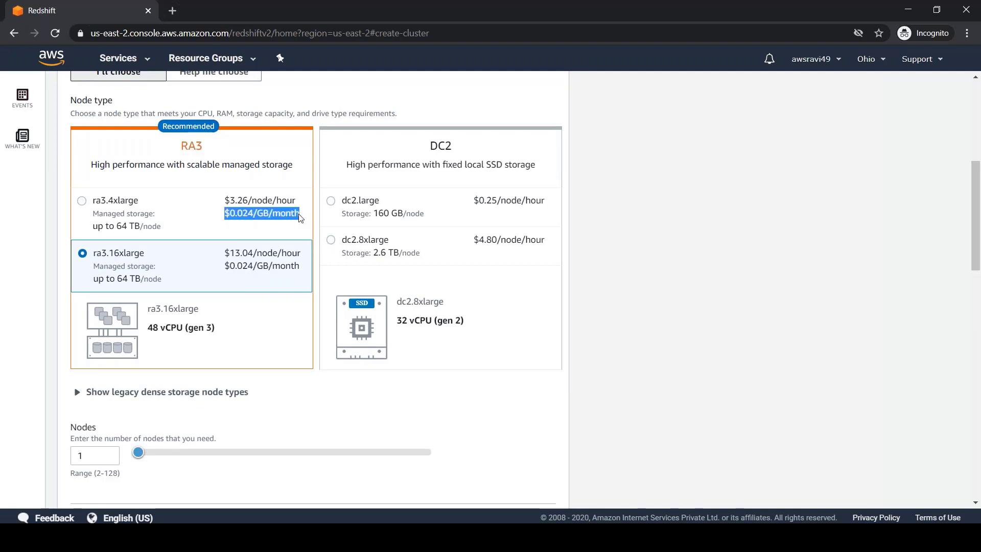
{"action": "left_click_drag", "start_coordinate": [225, 266], "coordinate": [300, 267]}
Set the cluster to Free trial (dc2.large, 1 node, 160 GB) and bring the notes forward.
{"action": "left_click_drag", "start_coordinate": [975, 217], "coordinate": [975, 158]}
{"action": "left_click", "coordinate": [334, 212]}
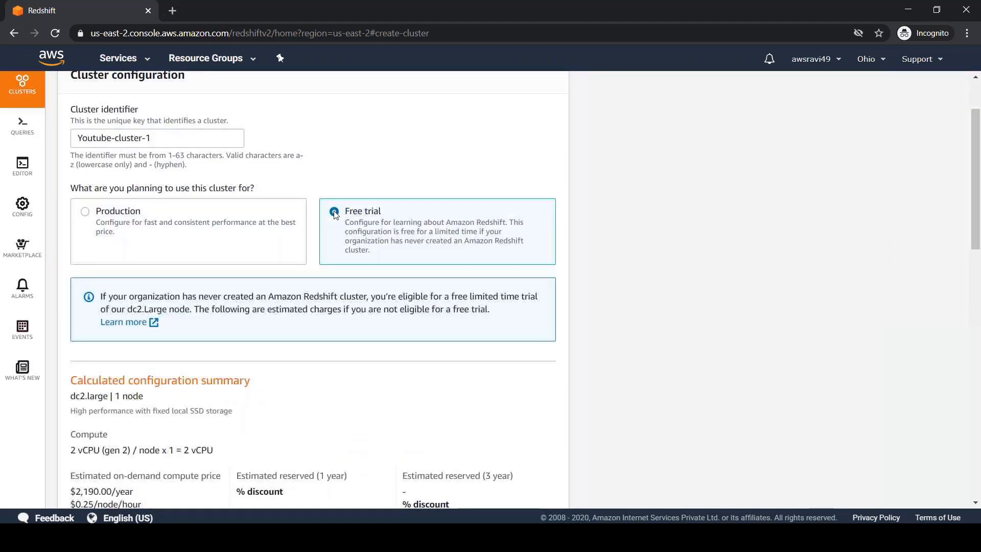
{"action": "left_click_drag", "start_coordinate": [976, 155], "coordinate": [976, 196]}
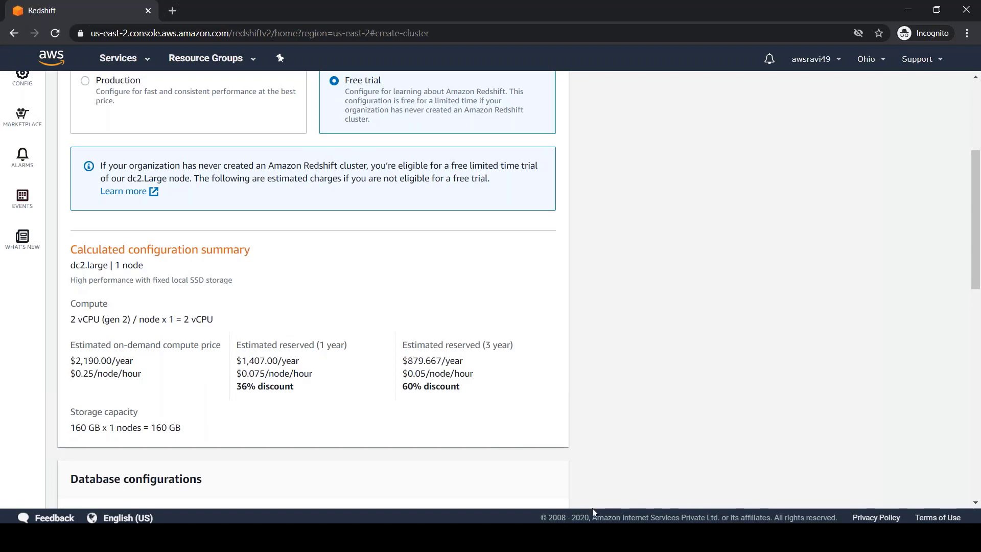
{"action": "left_click", "coordinate": [460, 538]}
{"action": "left_click", "coordinate": [523, 430]}
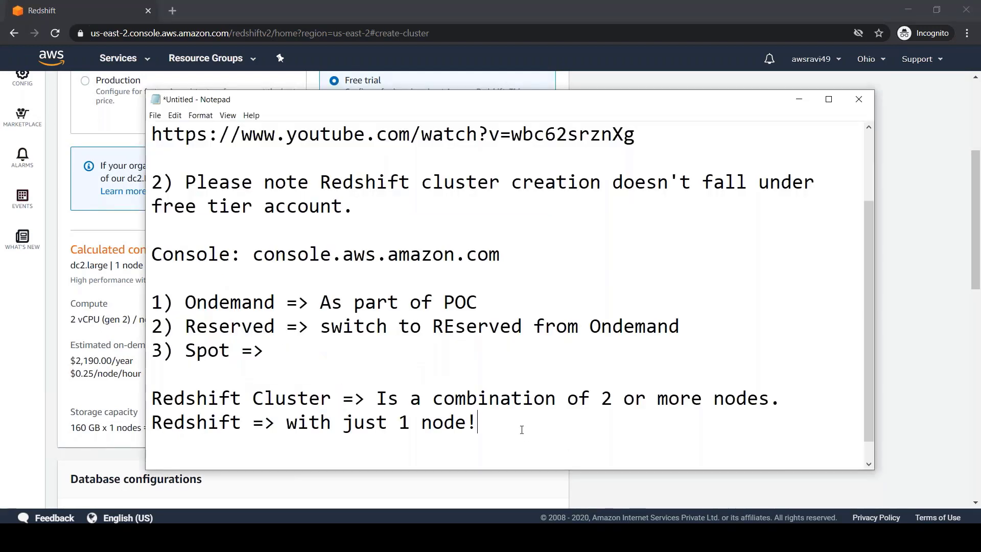
Type the node family list '1) RA', '2) DC', '3) DS => THis is outdated as of now!'.
{"action": "key", "text": "Return"}
{"action": "scroll", "coordinate": [510, 297], "scroll_direction": "down", "scroll_amount": 2}
{"action": "key", "text": "Return"}
{"action": "key", "text": "Return"}
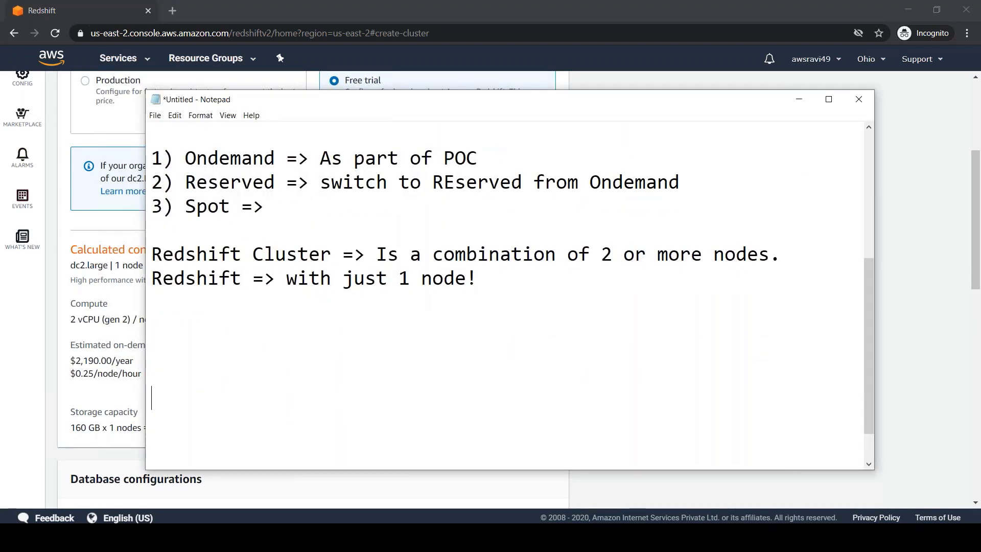
{"action": "type", "text": "1) RA"}
{"action": "key", "text": "Return"}
{"action": "key", "text": "Return"}
{"action": "type", "text": "2) "}
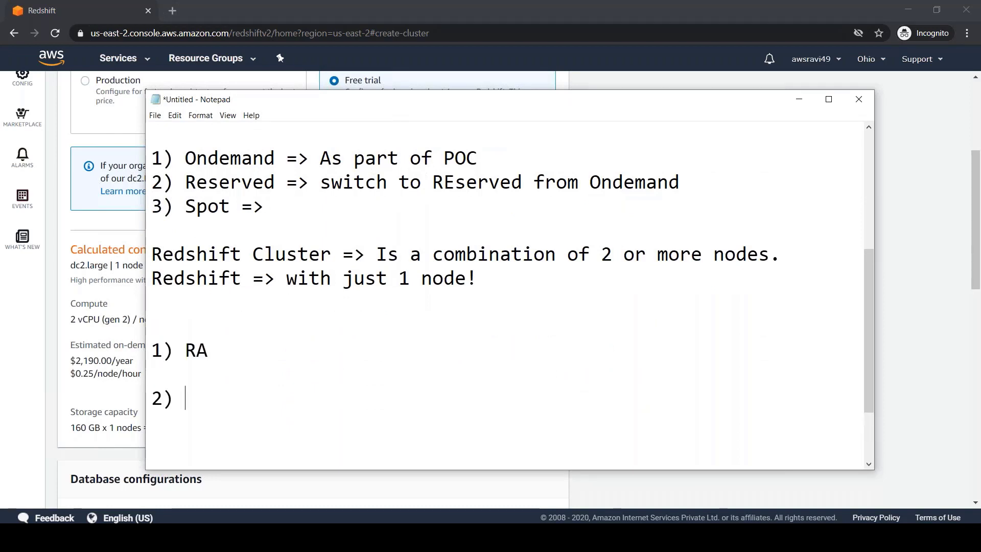
{"action": "type", "text": "DC"}
{"action": "key", "text": "Return"}
{"action": "key", "text": "Return"}
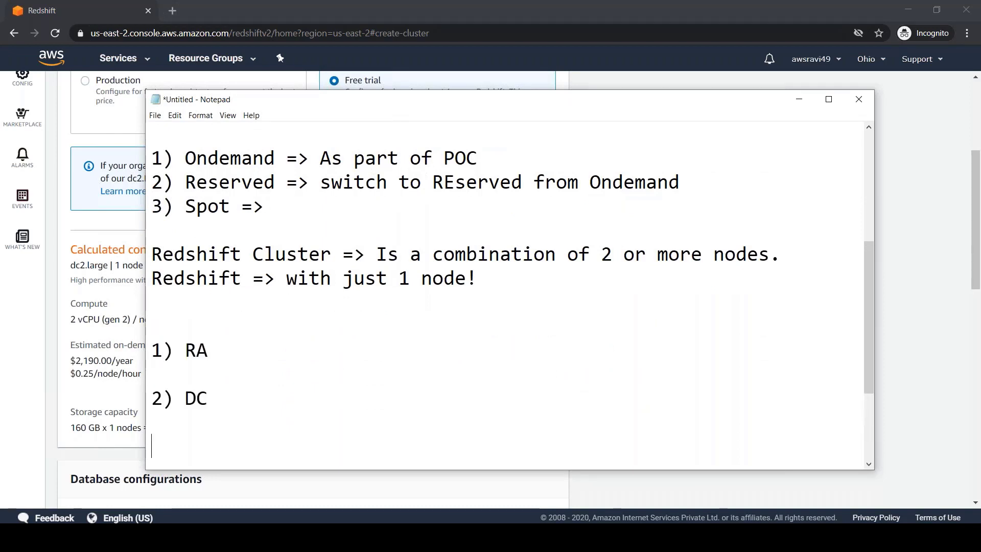
{"action": "type", "text": "3) DS  ="}
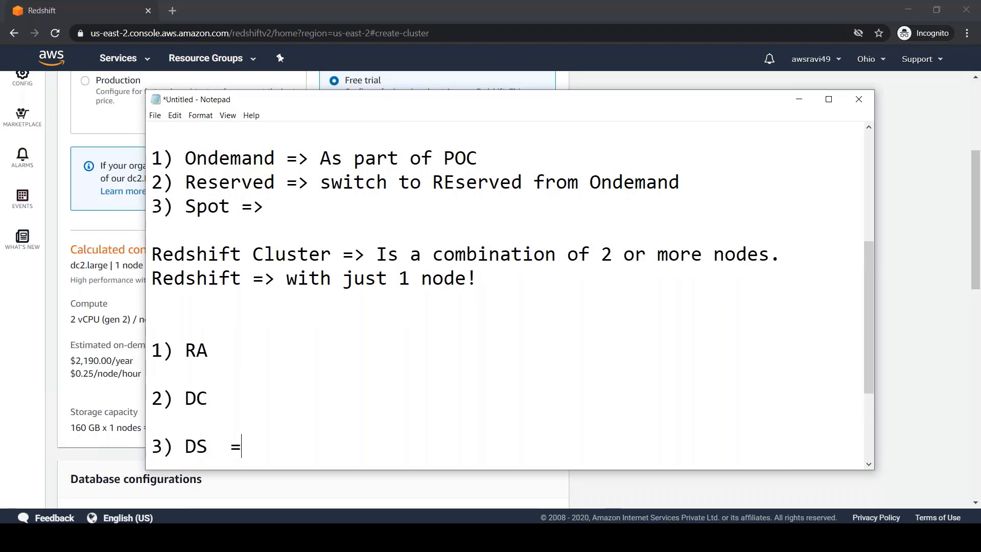
{"action": "type", "text": "> THis is outda"}
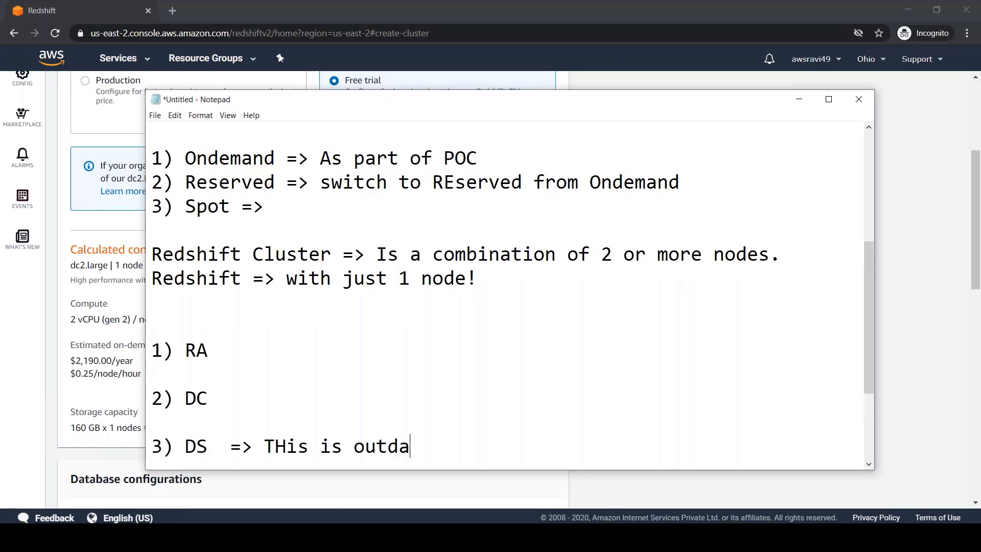
{"action": "type", "text": "ted as of now!"}
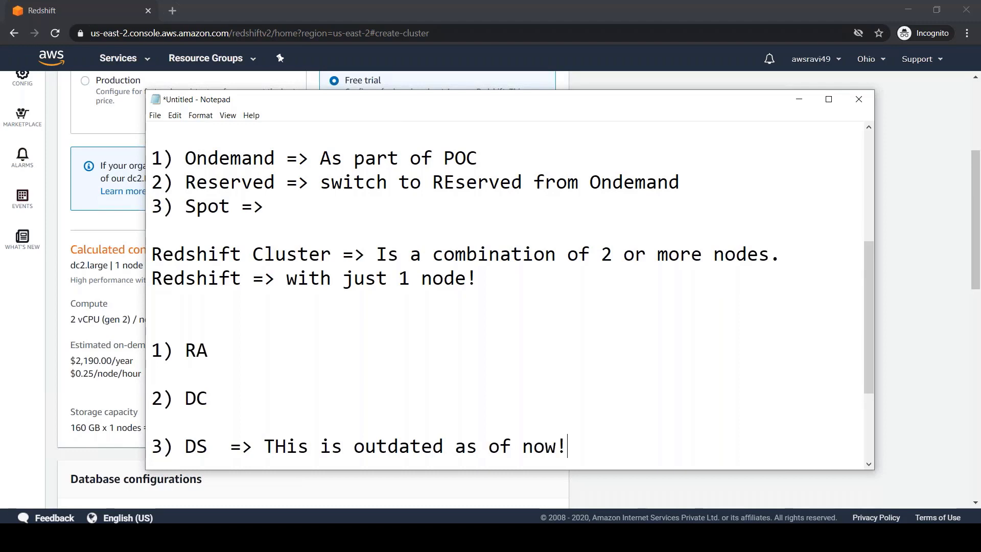
Add the sizes ': large, 8xlarge' after DC and ': 4x, 16x' after RA.
{"action": "left_click", "coordinate": [220, 398]}
{"action": "type", "text": ": large, 8xlarg"}
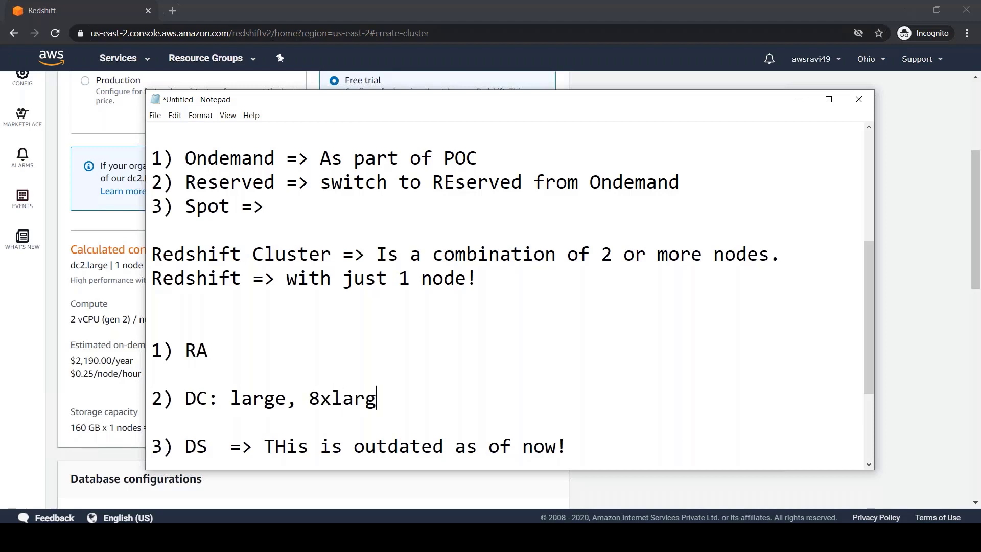
{"action": "type", "text": "e"}
{"action": "left_click", "coordinate": [216, 356]}
{"action": "type", "text": ": 4x,"}
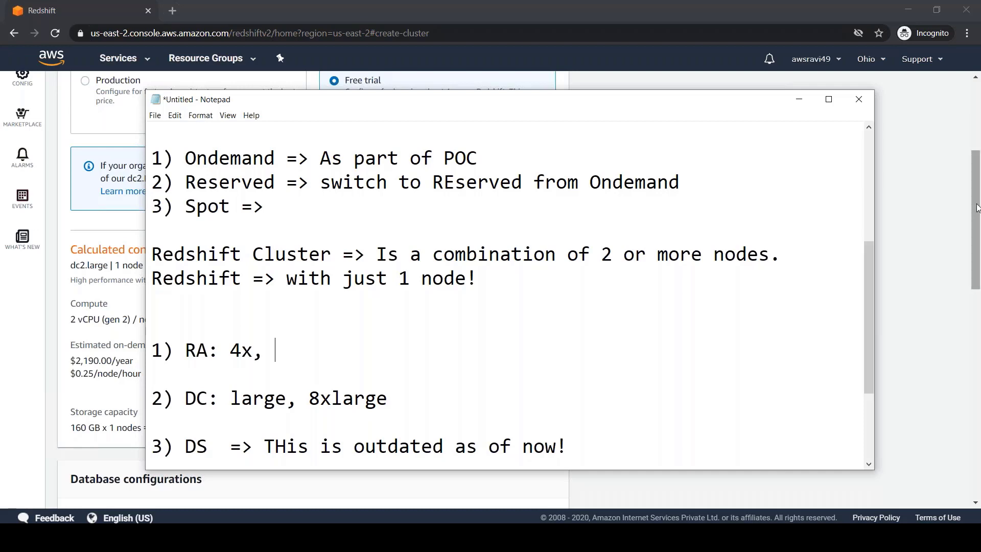
{"action": "type", "text": "16x"}
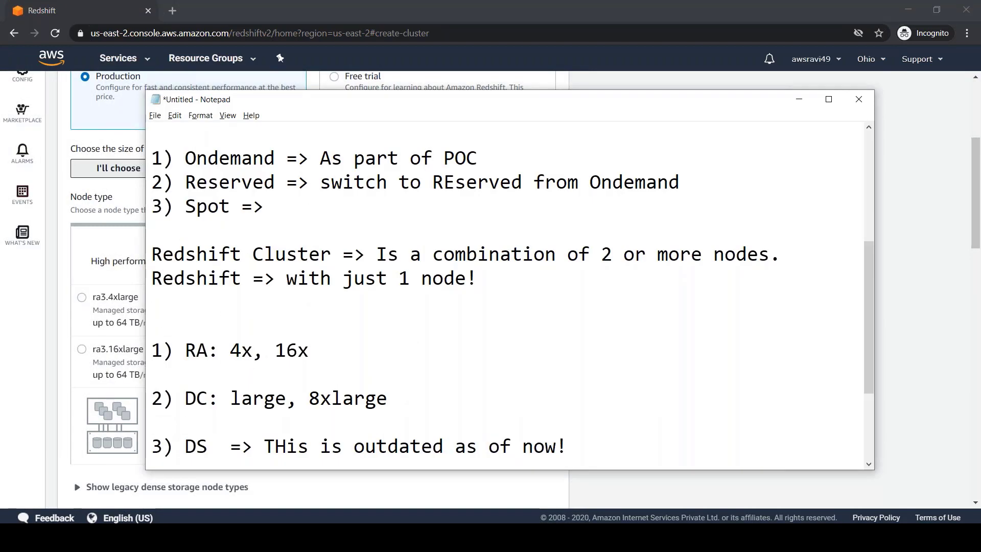
{"action": "key", "text": "alt+Tab"}
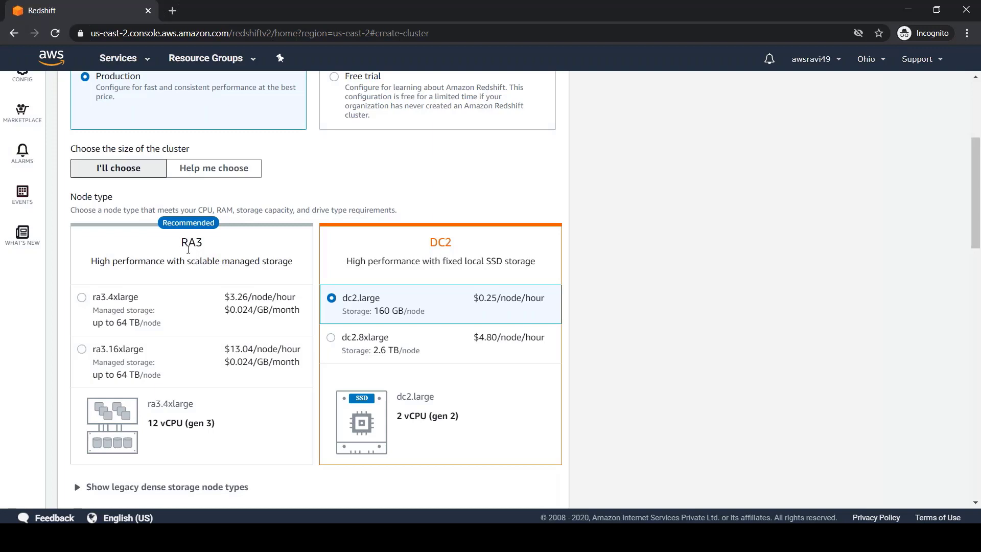
Highlight the RA3 storage and vCPU details and pick ra3.4xlarge with its 0.024 storage price.
{"action": "double_click", "coordinate": [278, 261]}
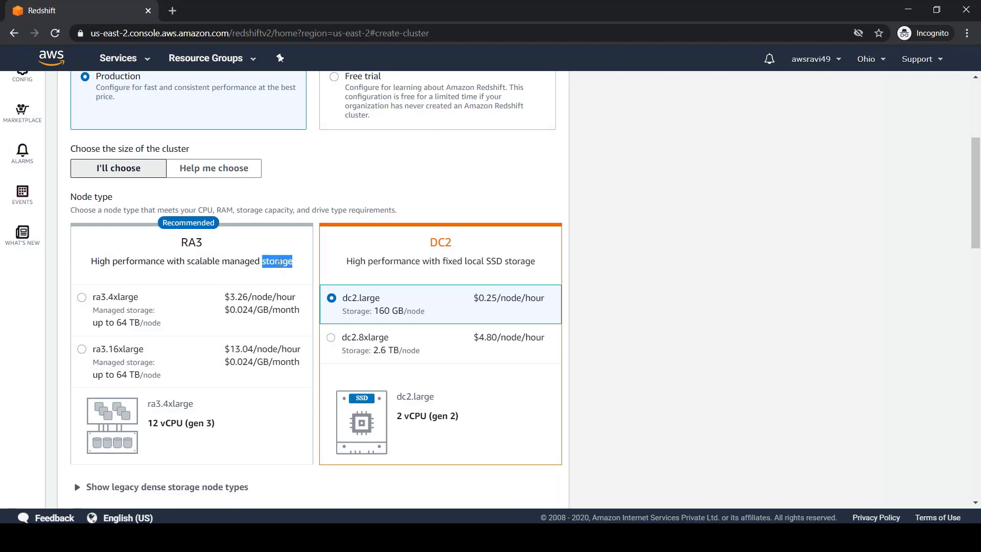
{"action": "double_click", "coordinate": [172, 423]}
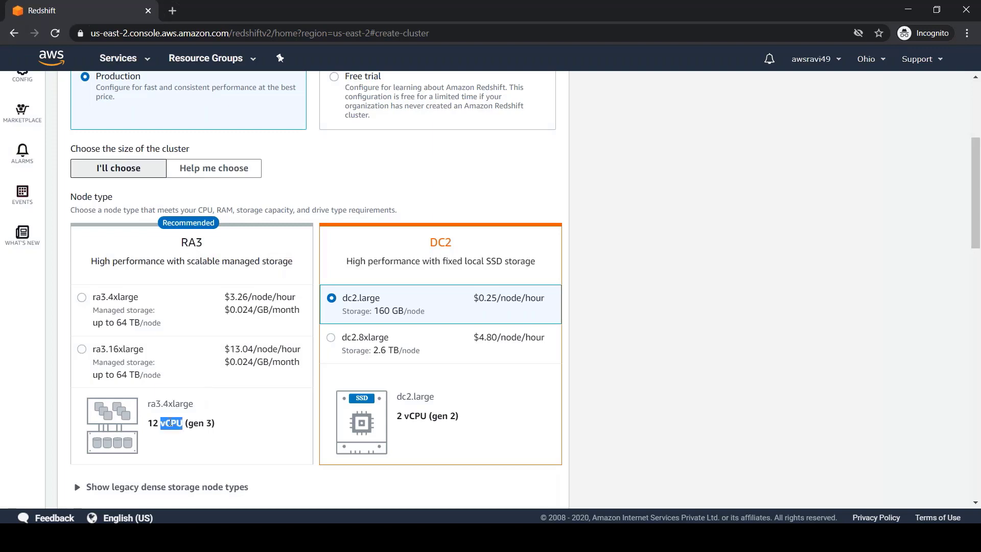
{"action": "left_click", "coordinate": [241, 303]}
{"action": "double_click", "coordinate": [240, 301]}
{"action": "double_click", "coordinate": [238, 311]}
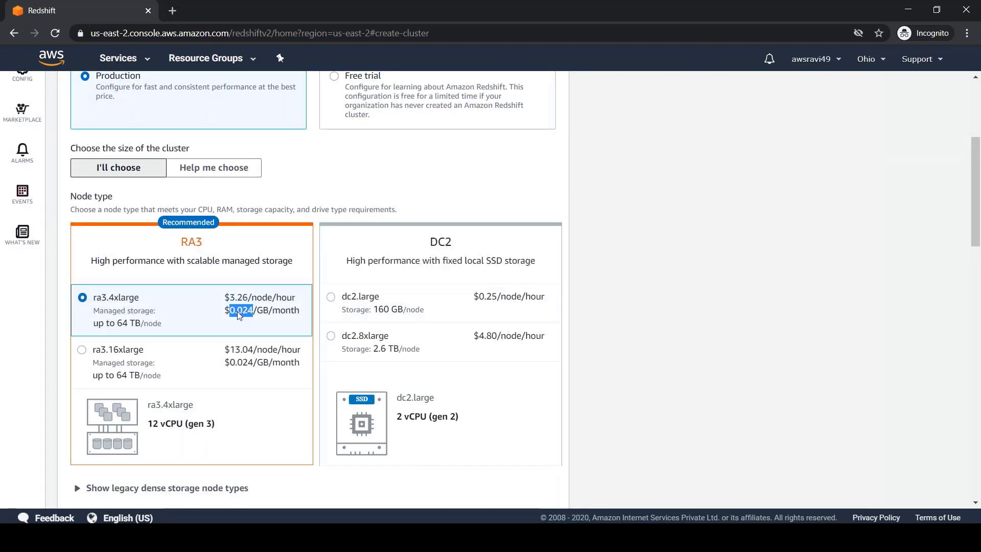
Review the Free trial description and eligibility note, then switch the cluster back to Production.
{"action": "scroll", "coordinate": [238, 312], "scroll_direction": "up", "scroll_amount": 3}
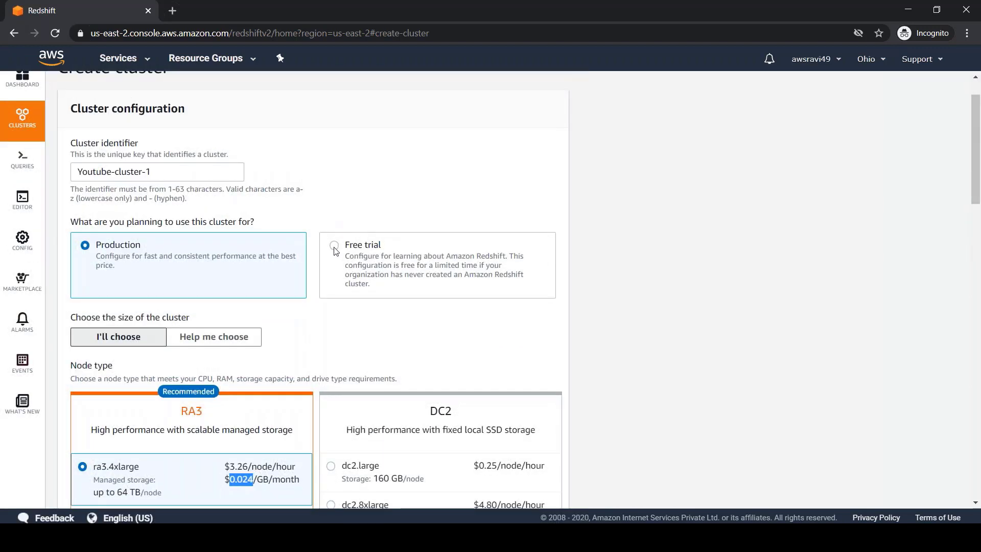
{"action": "left_click", "coordinate": [334, 246]}
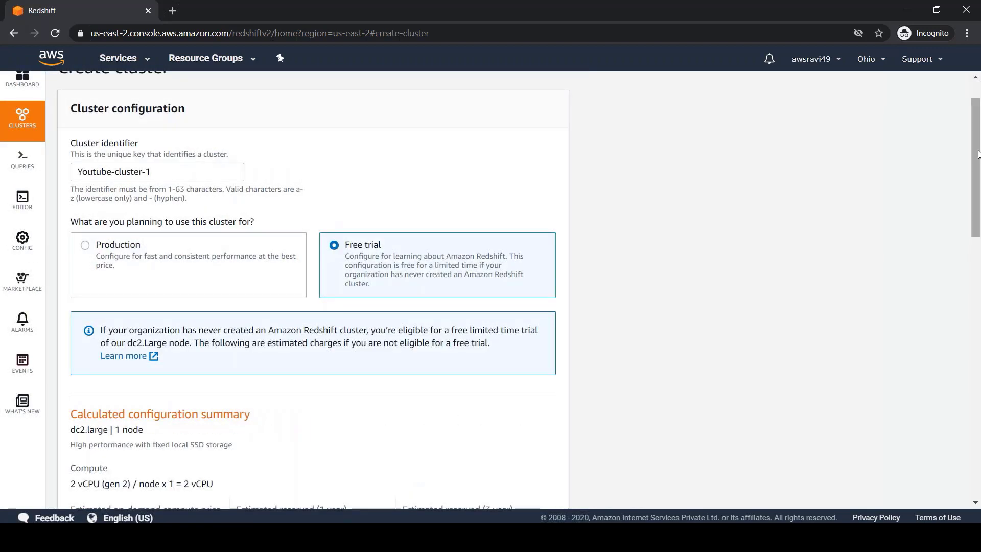
{"action": "scroll", "coordinate": [416, 122], "scroll_direction": "down", "scroll_amount": 3}
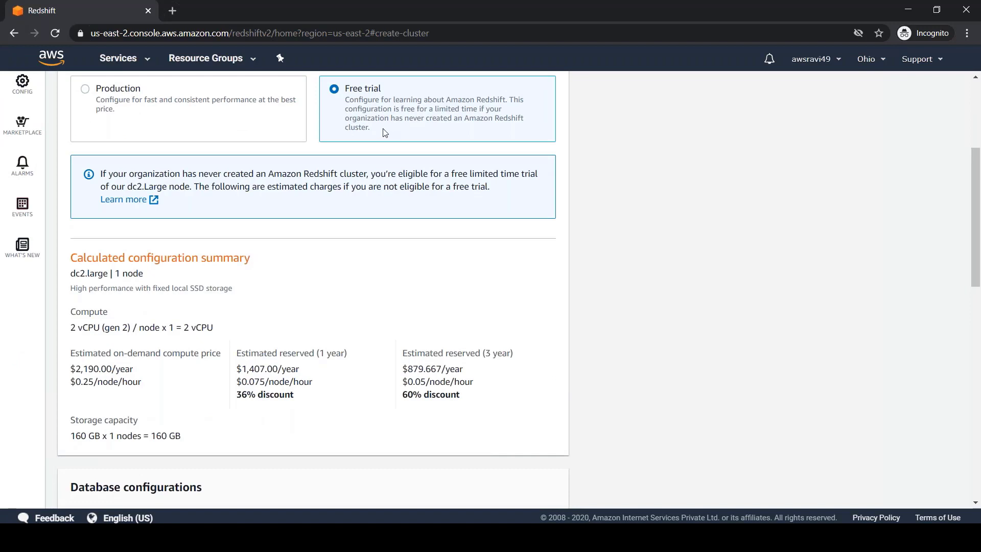
{"action": "left_click_drag", "start_coordinate": [383, 129], "coordinate": [346, 88]}
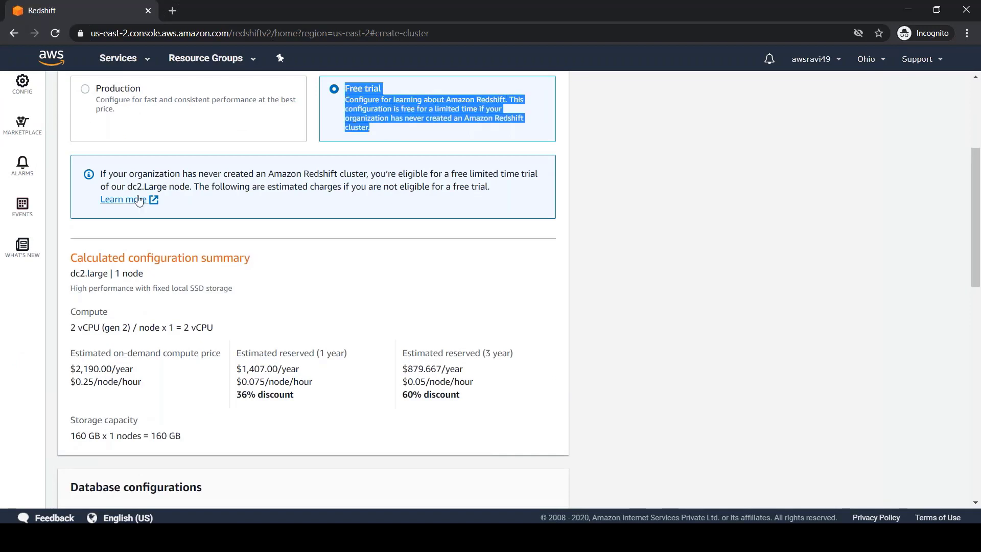
{"action": "left_click_drag", "start_coordinate": [100, 174], "coordinate": [498, 198]}
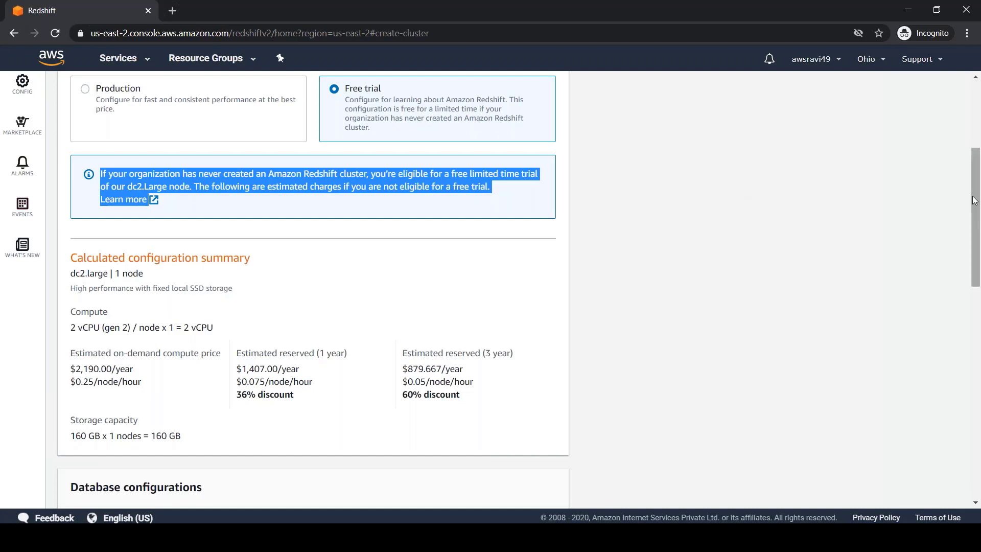
{"action": "left_click_drag", "start_coordinate": [976, 201], "coordinate": [978, 224]}
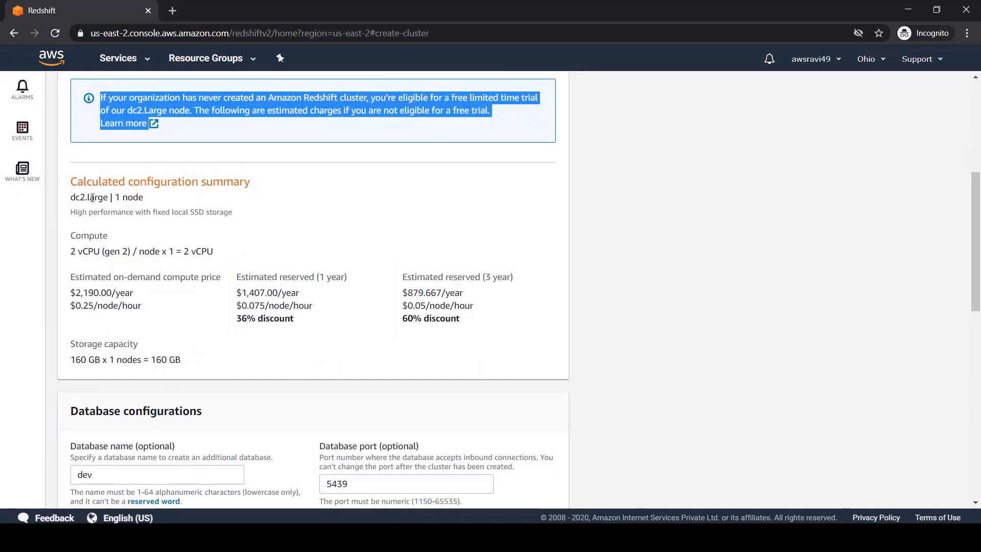
{"action": "left_click_drag", "start_coordinate": [70, 197], "coordinate": [144, 199]}
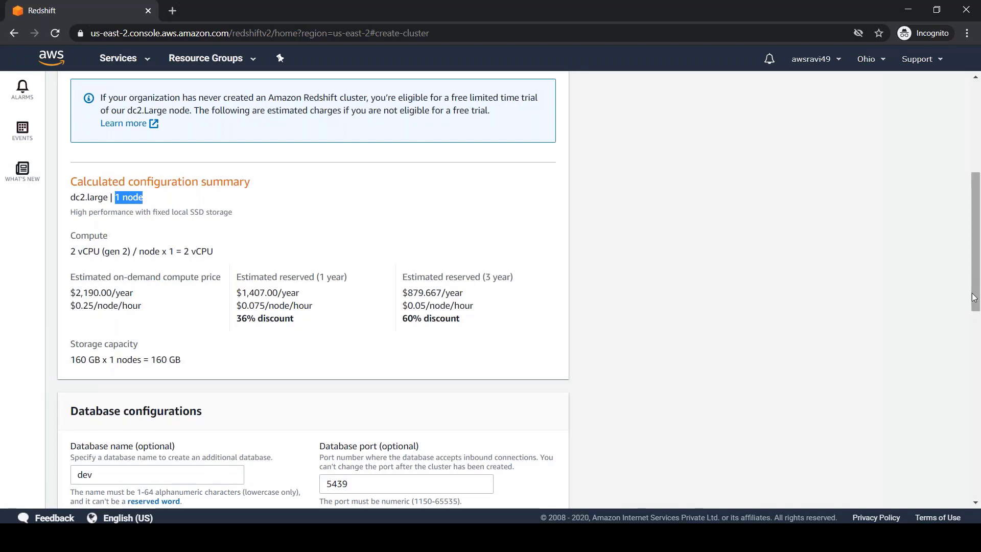
{"action": "left_click_drag", "start_coordinate": [973, 298], "coordinate": [977, 138]}
{"action": "left_click", "coordinate": [85, 298]}
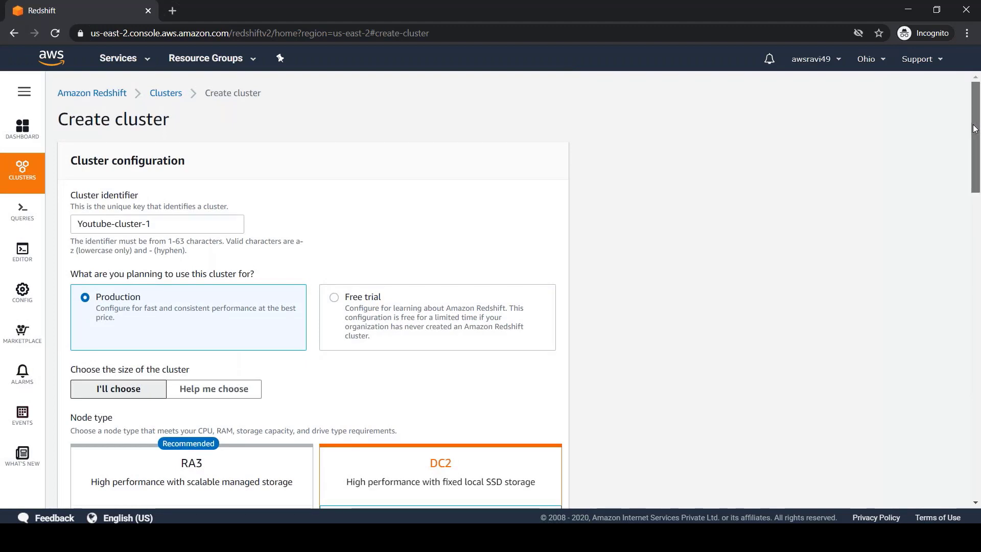
Raise the dc2.large cluster from 1 to 2 nodes, estimated at $360.00/month.
{"action": "left_click_drag", "start_coordinate": [975, 131], "coordinate": [965, 202]}
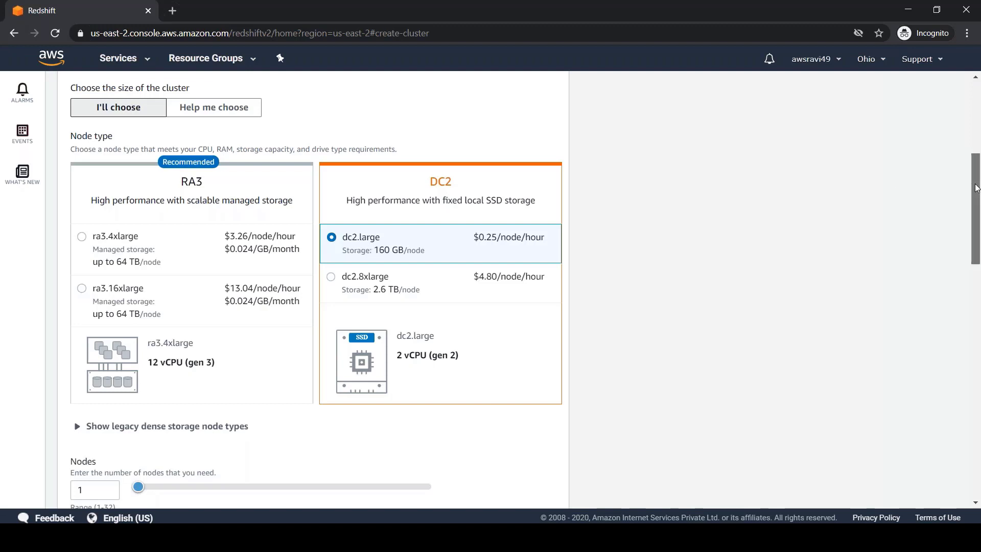
{"action": "left_click_drag", "start_coordinate": [976, 188], "coordinate": [977, 230]}
{"action": "left_click", "coordinate": [111, 325]}
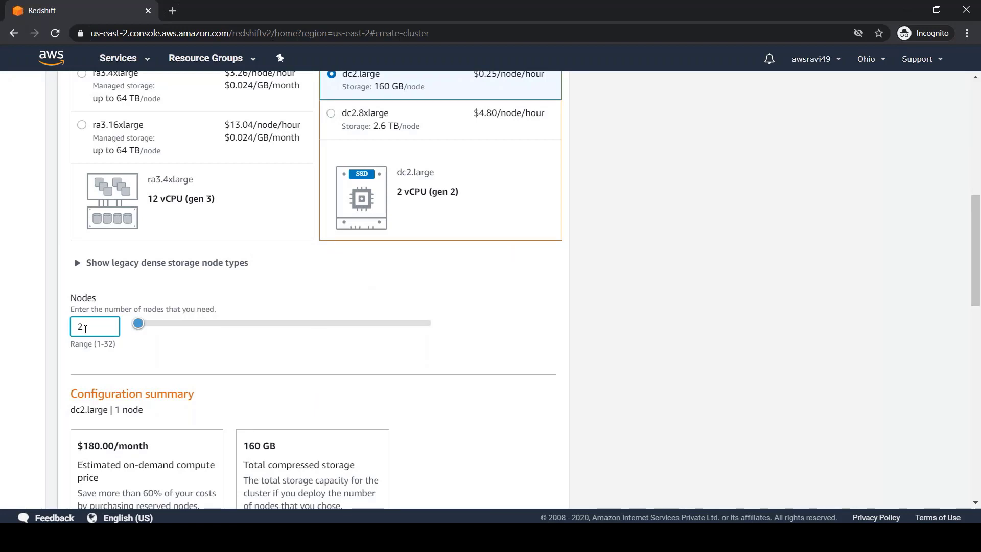
{"action": "key", "text": "alt+Tab"}
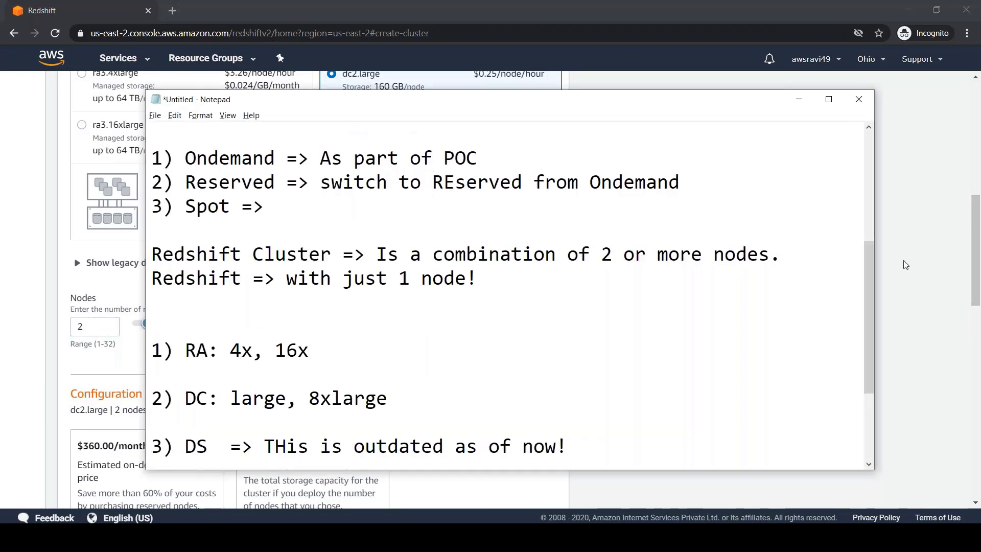
Note that clusters with >=2 nodes get an extra Leader node; one node acts as leader and compute.
{"action": "left_click_drag", "start_coordinate": [873, 286], "coordinate": [873, 352]}
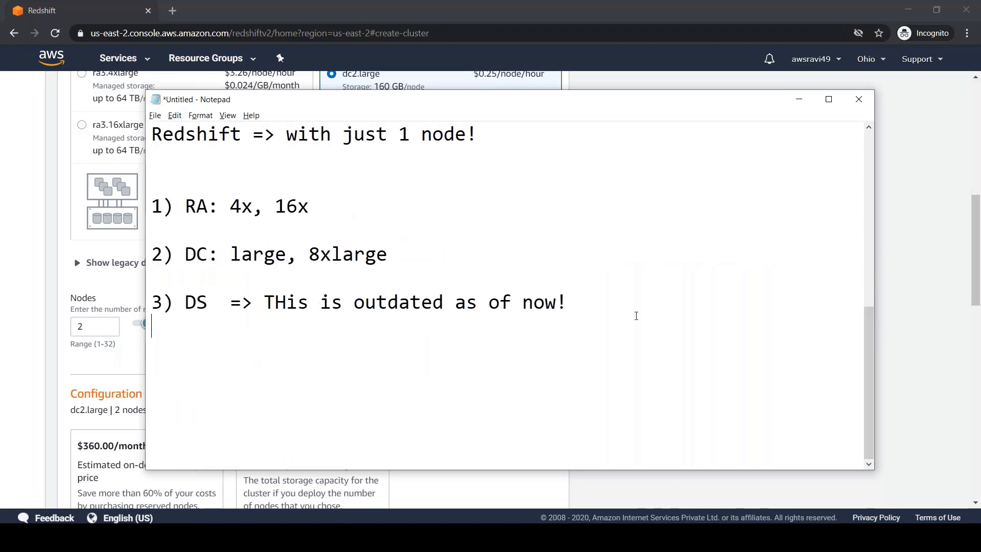
{"action": "key", "text": "Return"}
{"action": "type", "text": "Cluster wi"}
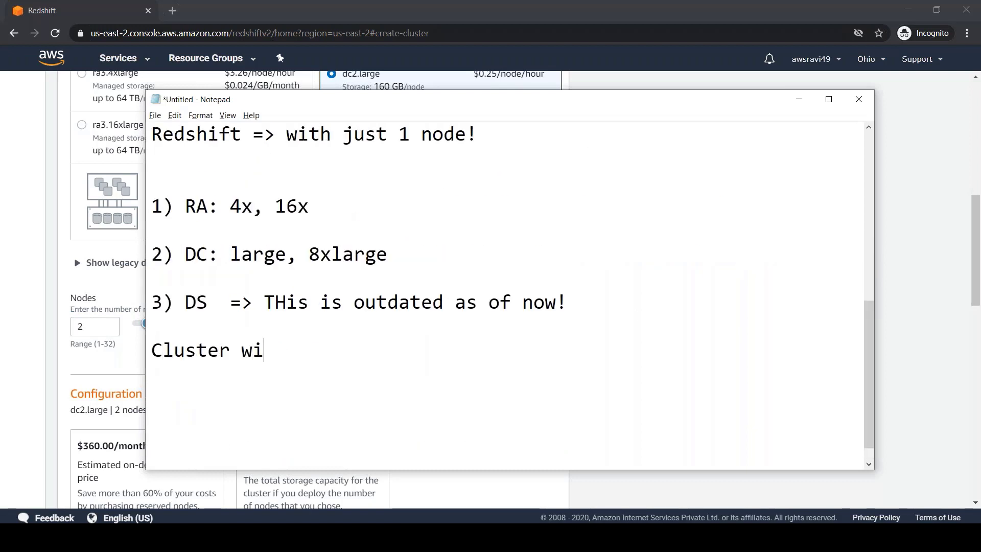
{"action": "type", "text": "th >=2 nodes ==> "}
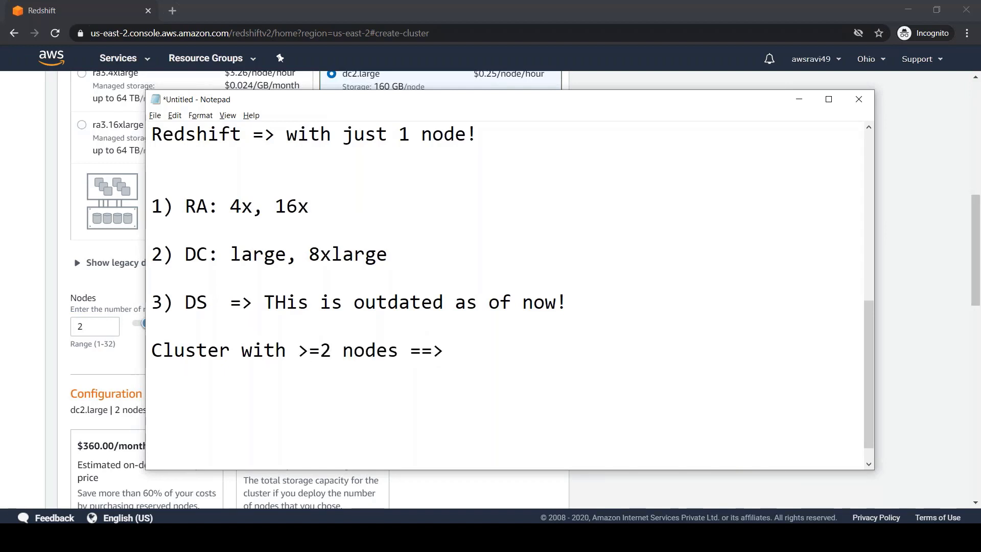
{"action": "type", "text": "Then, you get an e"}
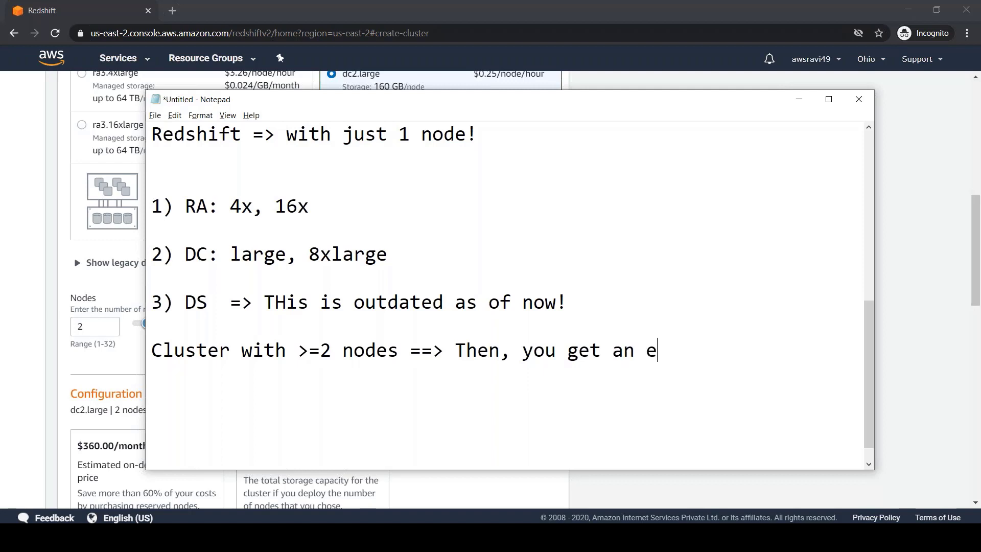
{"action": "type", "text": "xtra Leader node"}
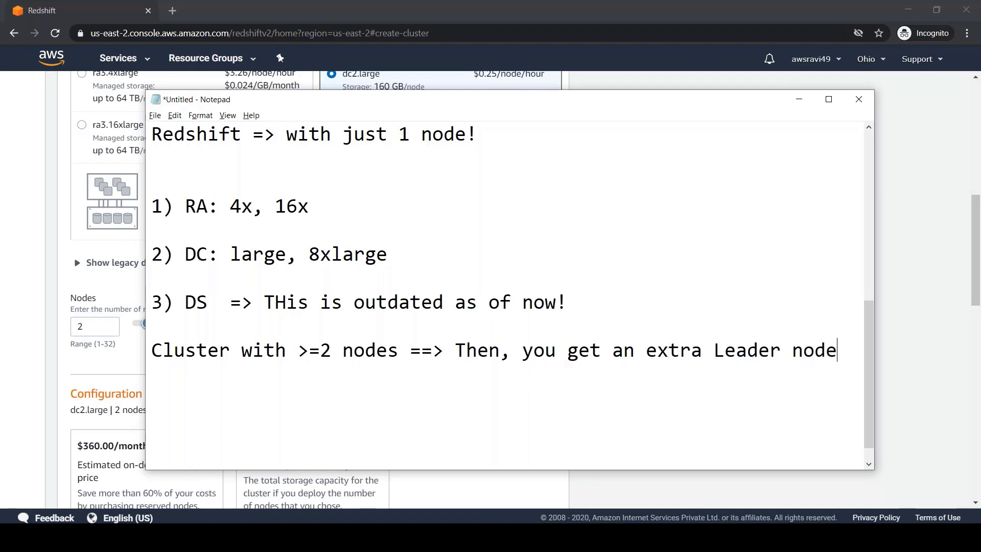
{"action": "key", "text": "Return"}
{"action": "type", "text": "Redsh"}
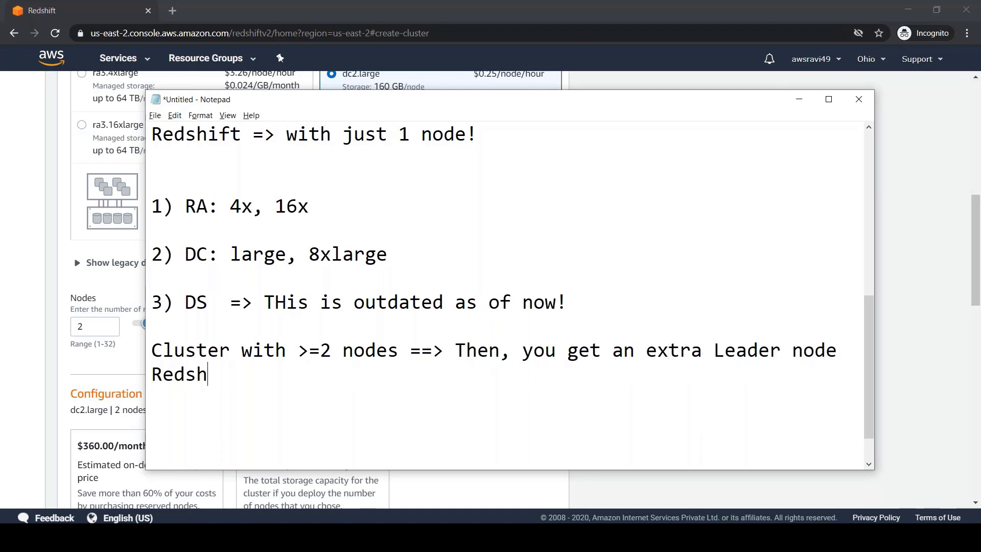
{"action": "type", "text": "ift with only 1"}
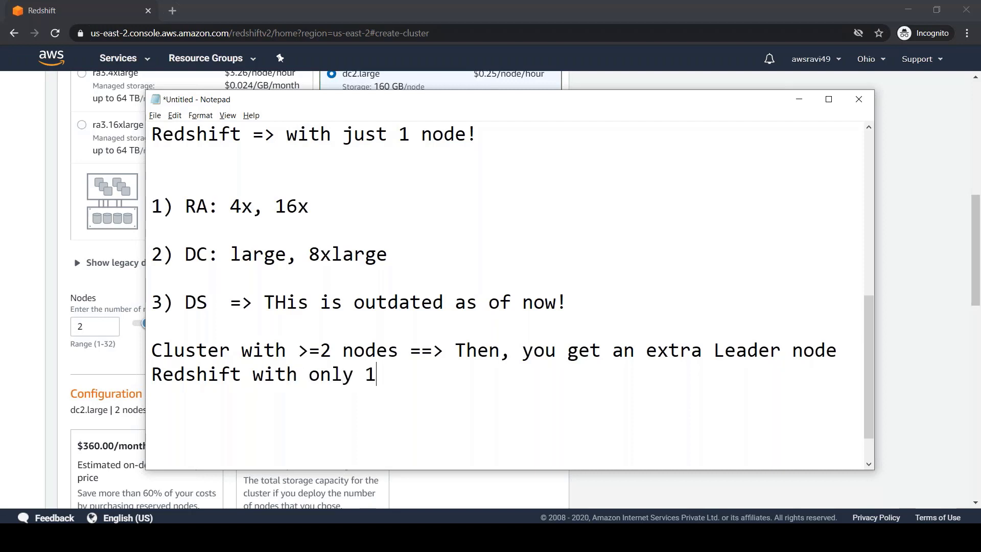
{"action": "type", "text": " node => T"}
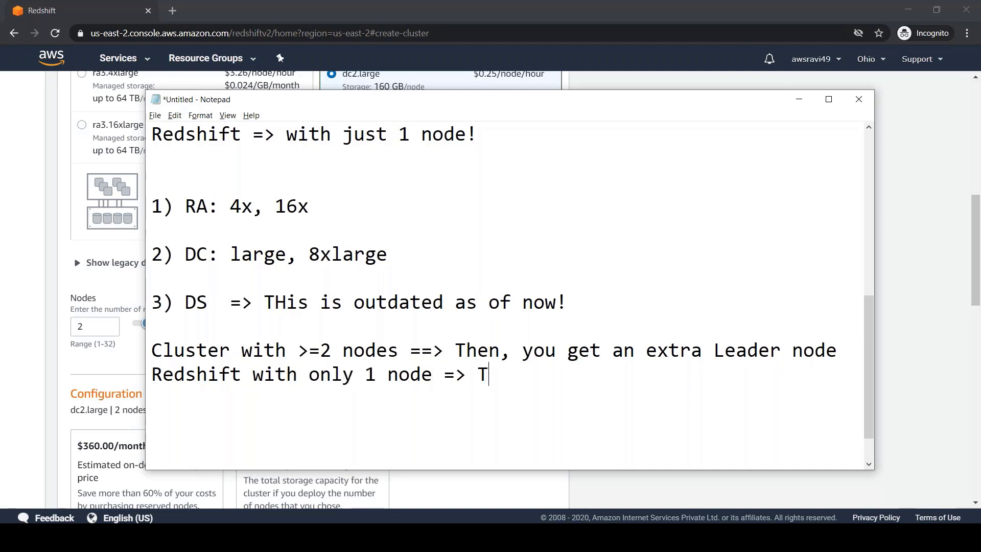
{"action": "type", "text": "hen, same node ac"}
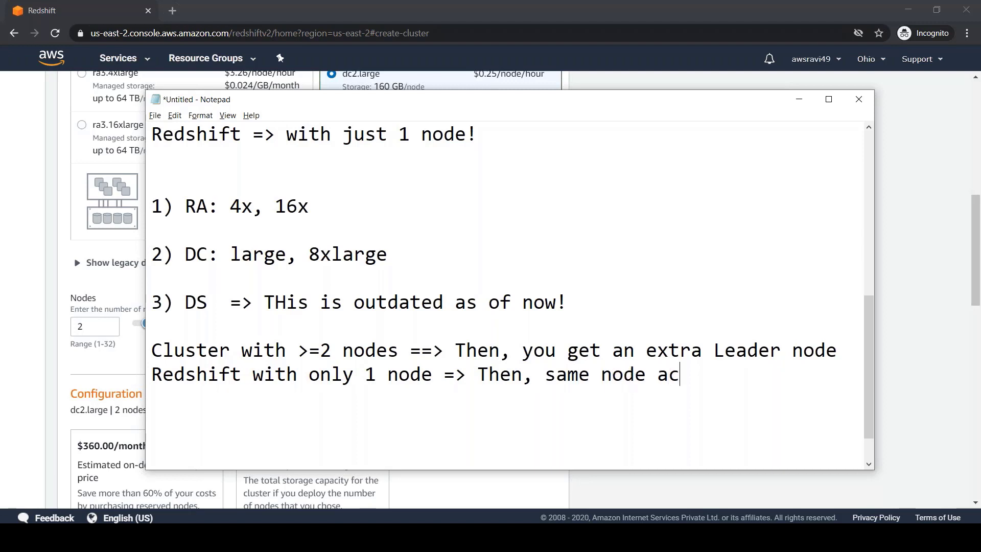
{"action": "type", "text": "ts as both "}
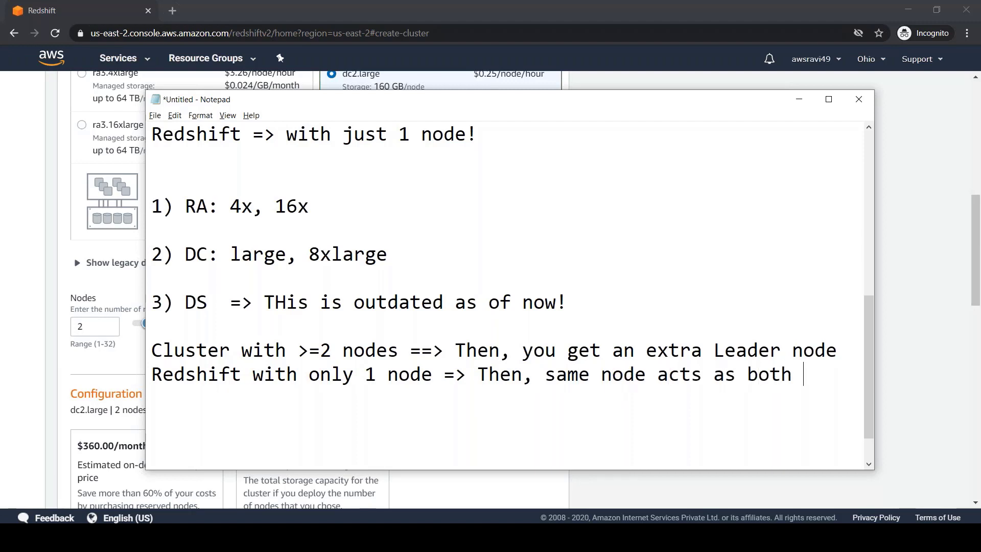
{"action": "type", "text": "leader and coput"}
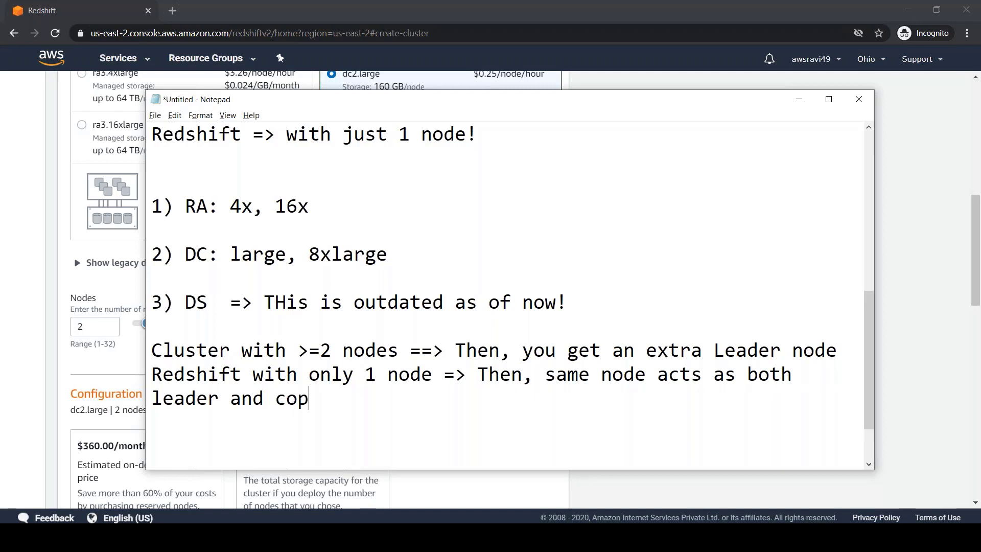
{"action": "key", "text": "BackSpace"}
{"action": "key", "text": "BackSpace"}
{"action": "key", "text": "BackSpace"}
{"action": "type", "text": "mpute node."}
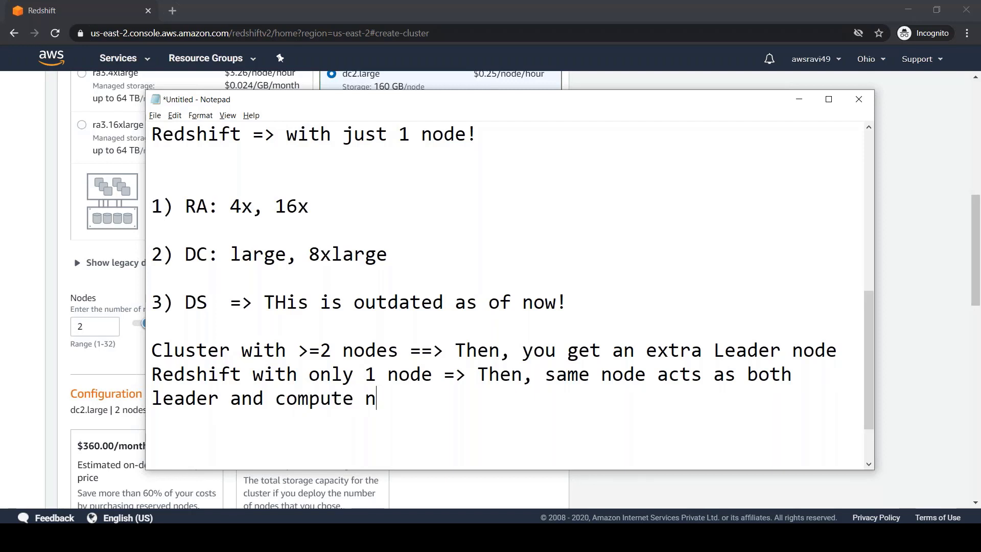
{"action": "key", "text": "Return"}
Review the 2-node summary, $360.00/month estimate and 320 GB, then scroll to Database configurations.
{"action": "key", "text": "alt+Tab"}
{"action": "scroll", "coordinate": [153, 289], "scroll_direction": "down", "scroll_amount": 1}
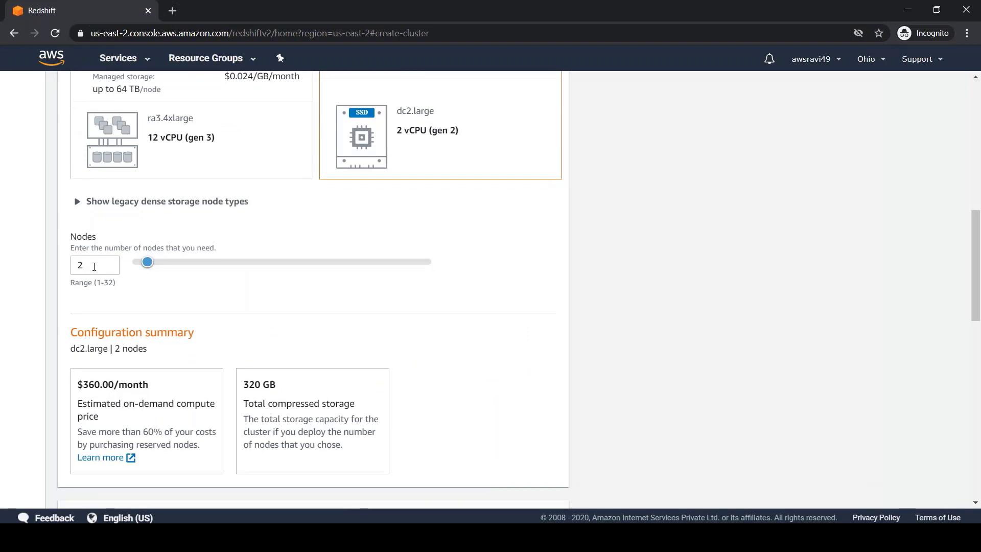
{"action": "double_click", "coordinate": [94, 266]}
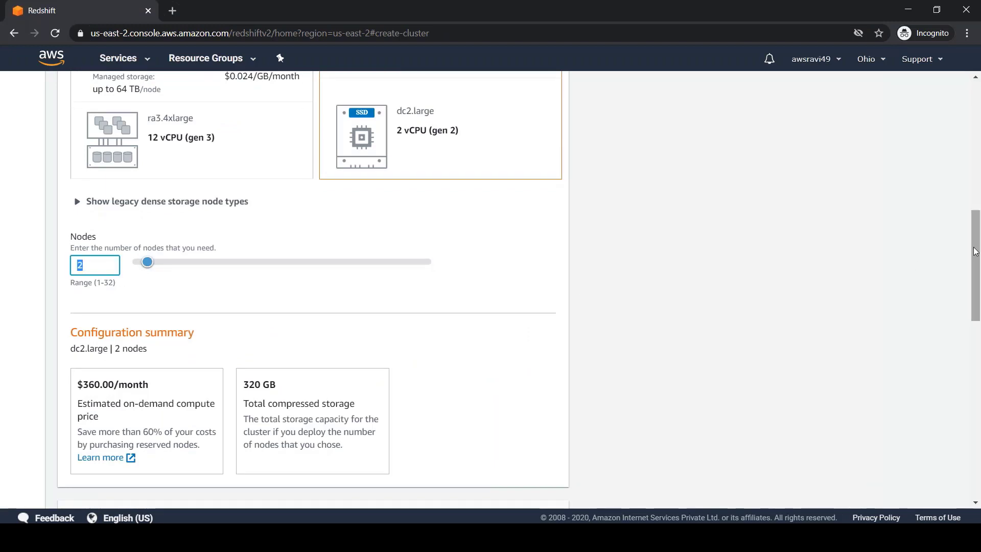
{"action": "left_click_drag", "start_coordinate": [979, 243], "coordinate": [979, 293]}
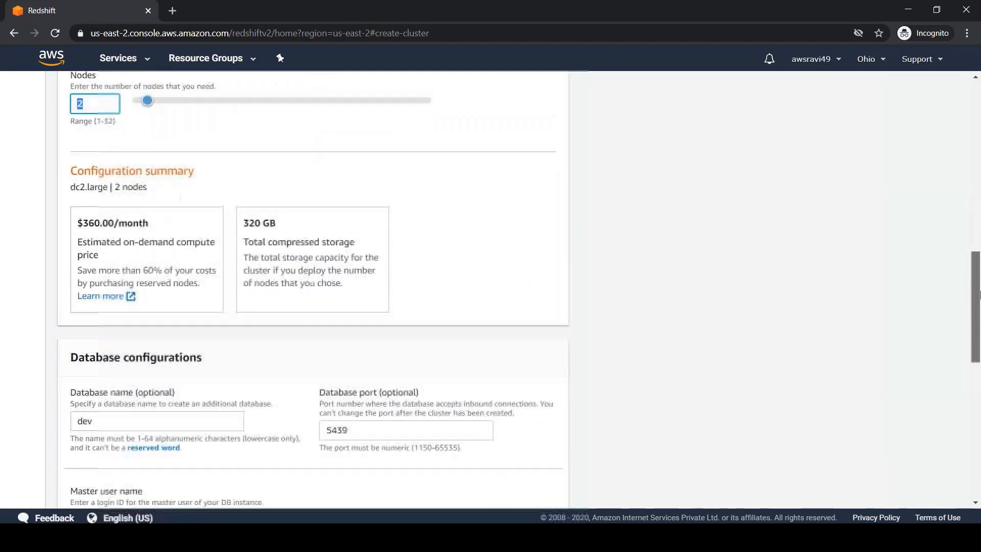
{"action": "left_click_drag", "start_coordinate": [156, 210], "coordinate": [77, 205]}
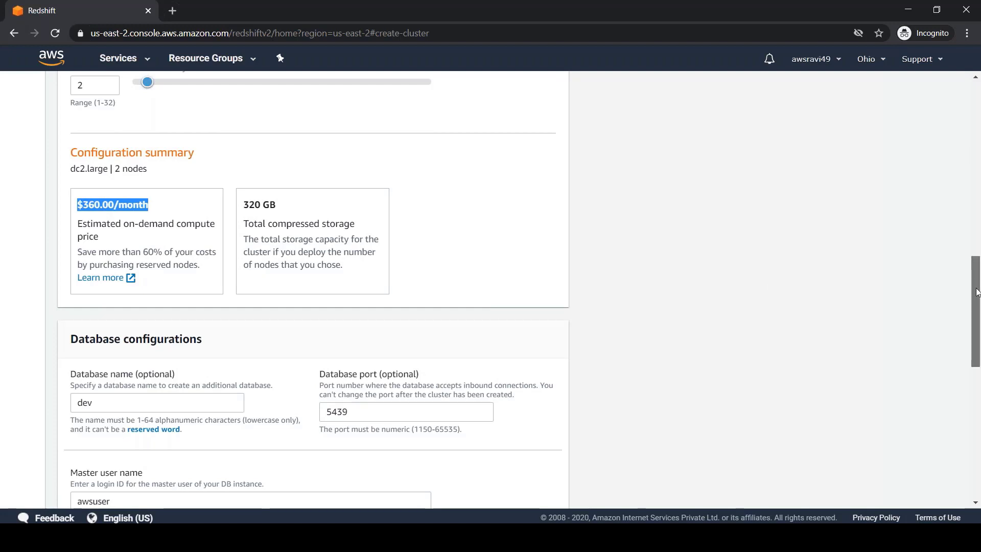
{"action": "scroll", "coordinate": [976, 291], "scroll_direction": "up", "scroll_amount": 8}
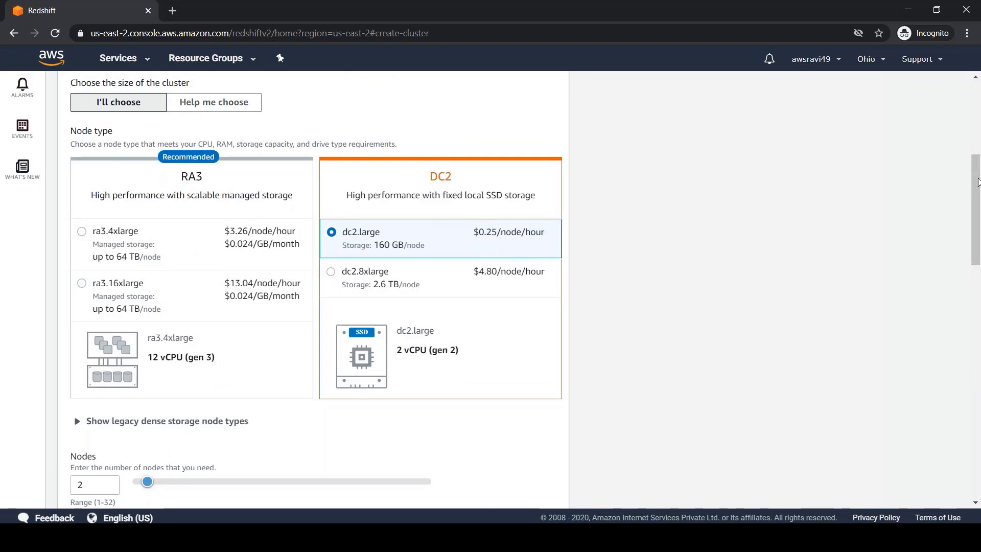
{"action": "left_click_drag", "start_coordinate": [974, 185], "coordinate": [977, 351]}
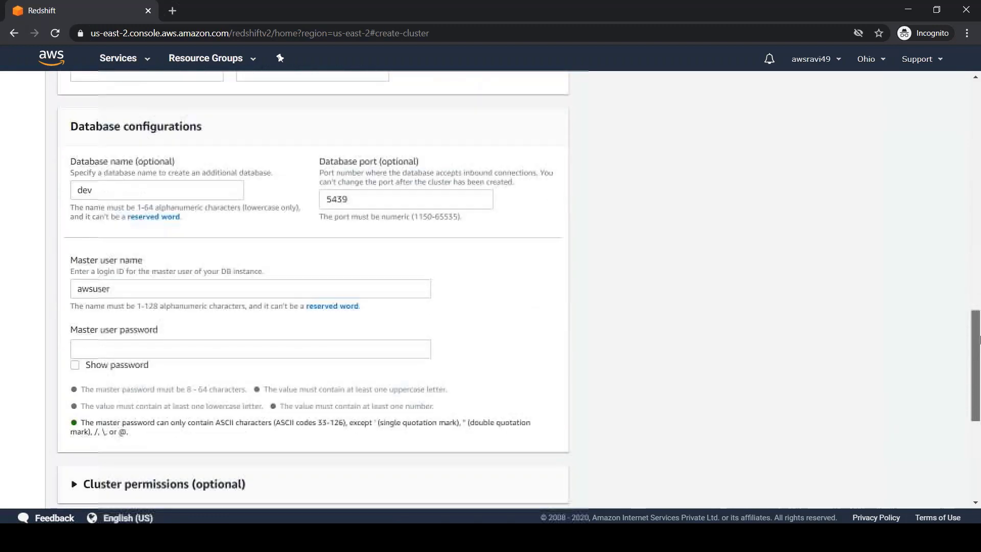
Rename the database from dev to testdb1, keeping port 5439.
{"action": "left_click_drag", "start_coordinate": [110, 192], "coordinate": [46, 182]}
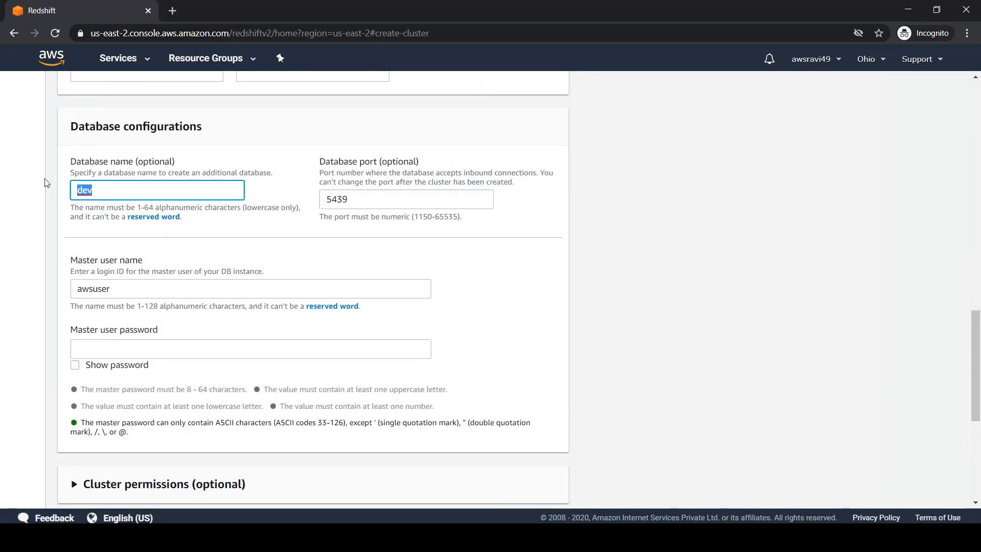
{"action": "type", "text": "testdb1"}
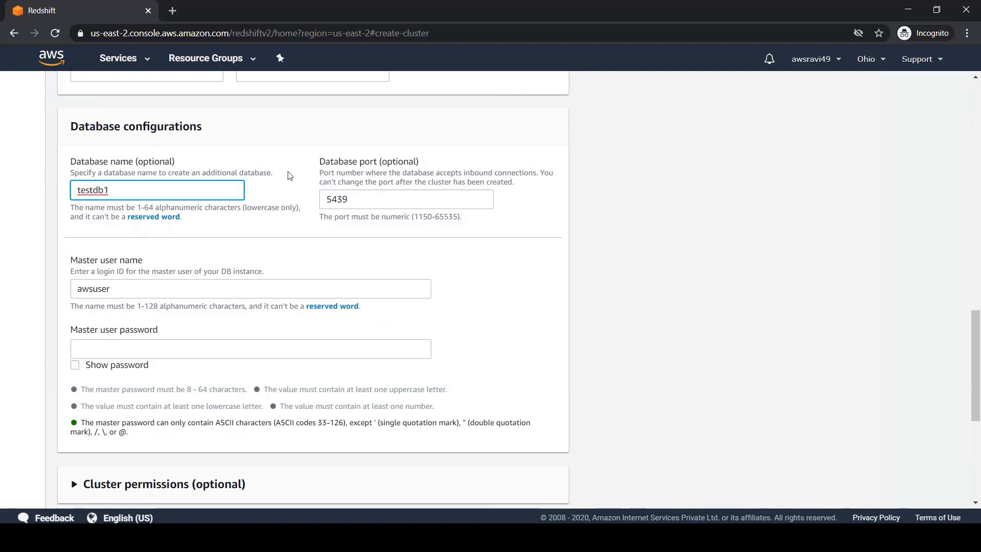
{"action": "double_click", "coordinate": [339, 199]}
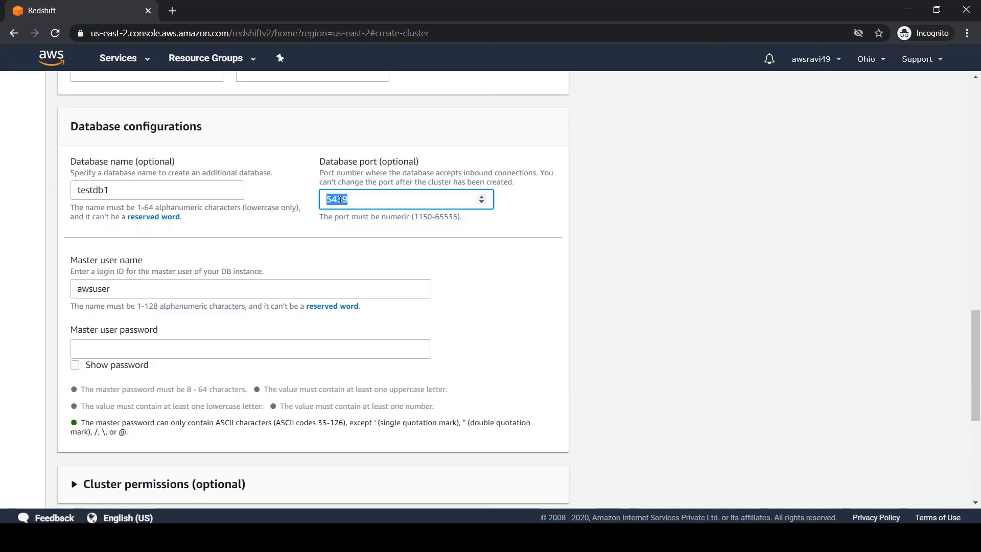
Enter an eight-character master password for master user awsuser.
{"action": "double_click", "coordinate": [107, 289]}
{"action": "left_click", "coordinate": [108, 348]}
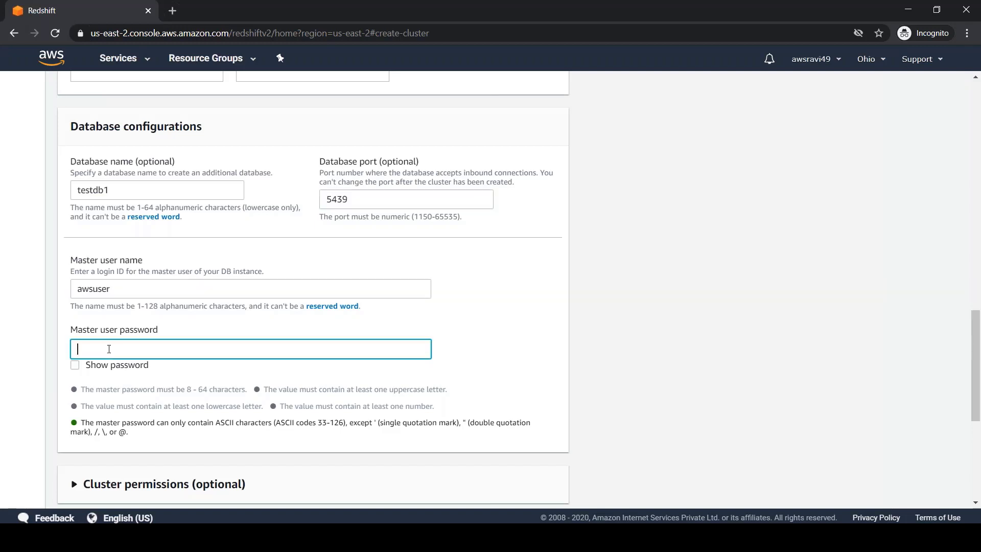
{"action": "type", "text": "password"}
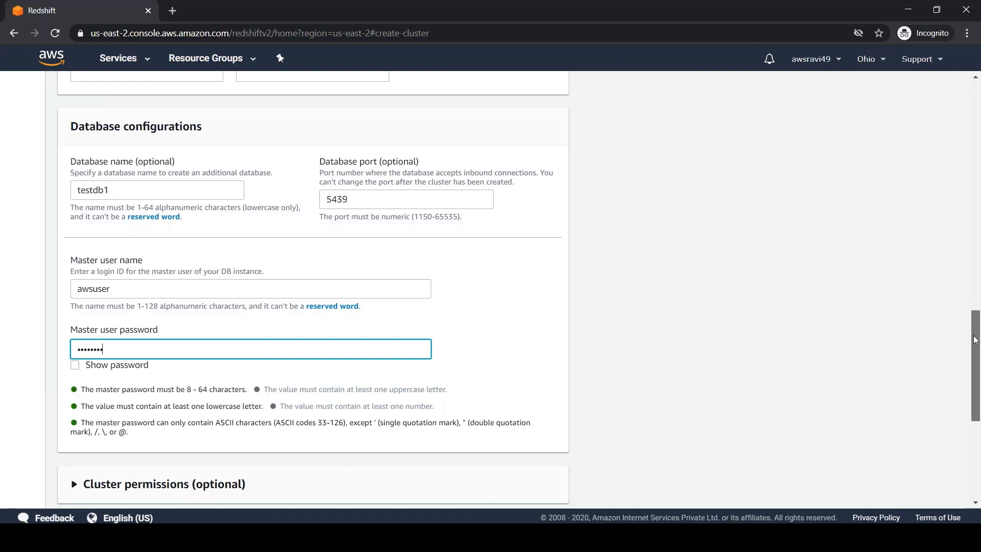
{"action": "left_click_drag", "start_coordinate": [976, 340], "coordinate": [979, 417]}
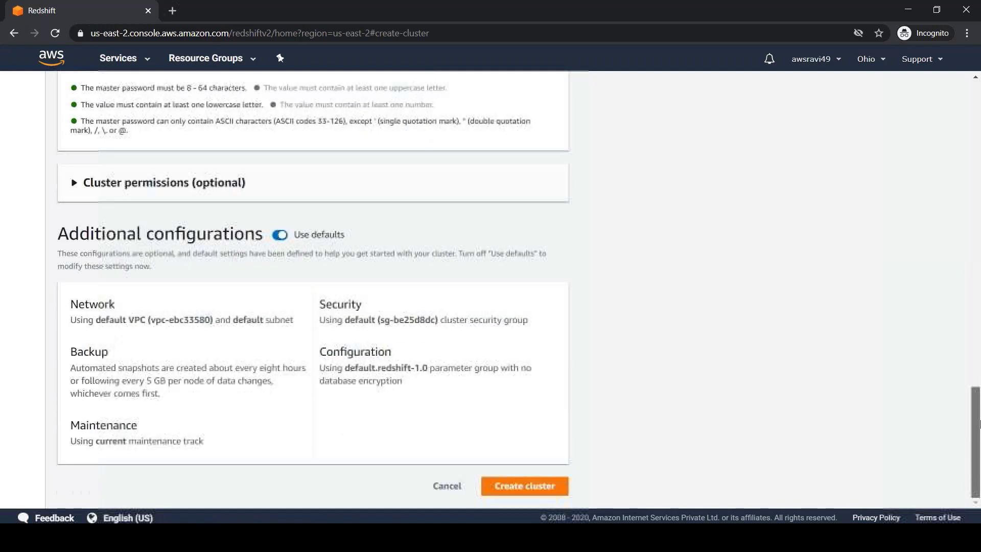
{"action": "left_click", "coordinate": [74, 187]}
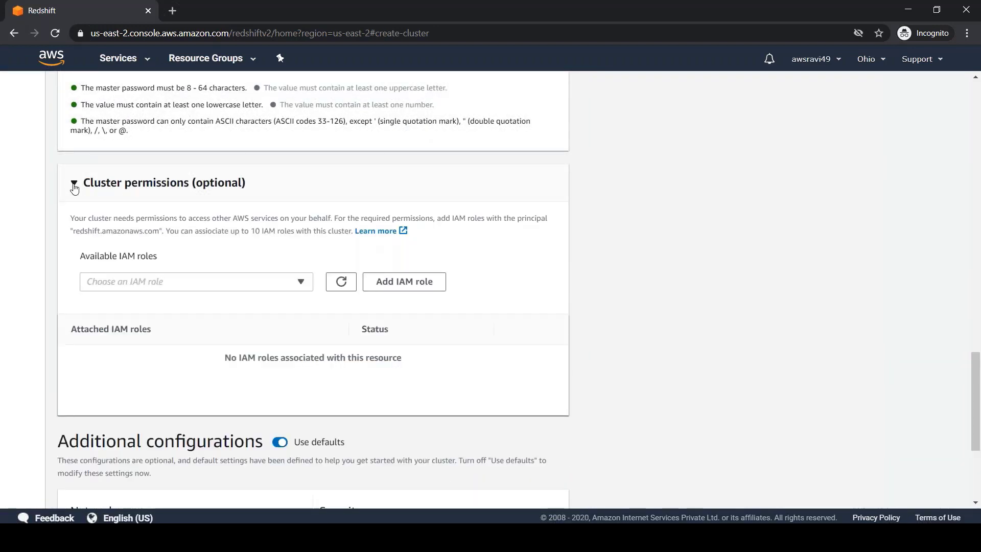
{"action": "left_click", "coordinate": [74, 187]}
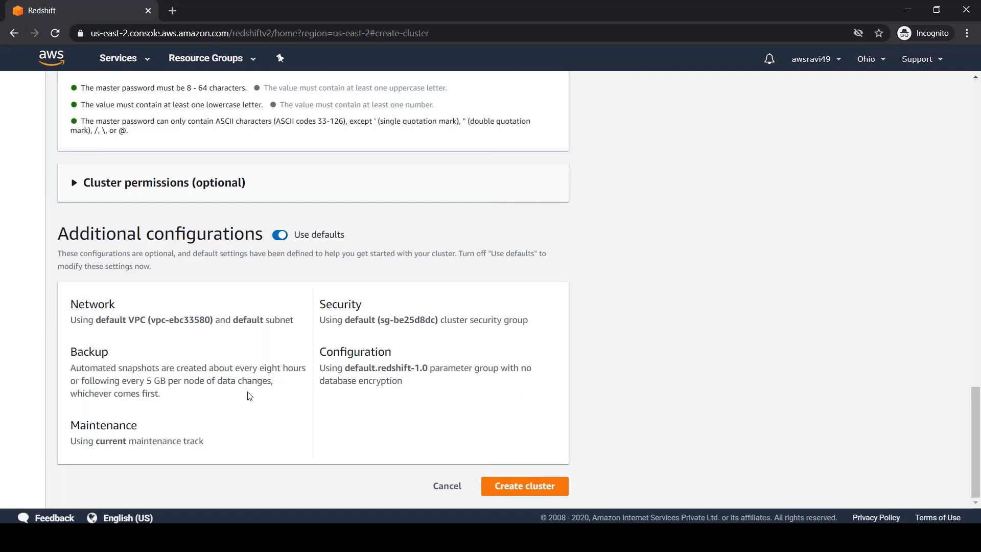
{"action": "left_click", "coordinate": [280, 236]}
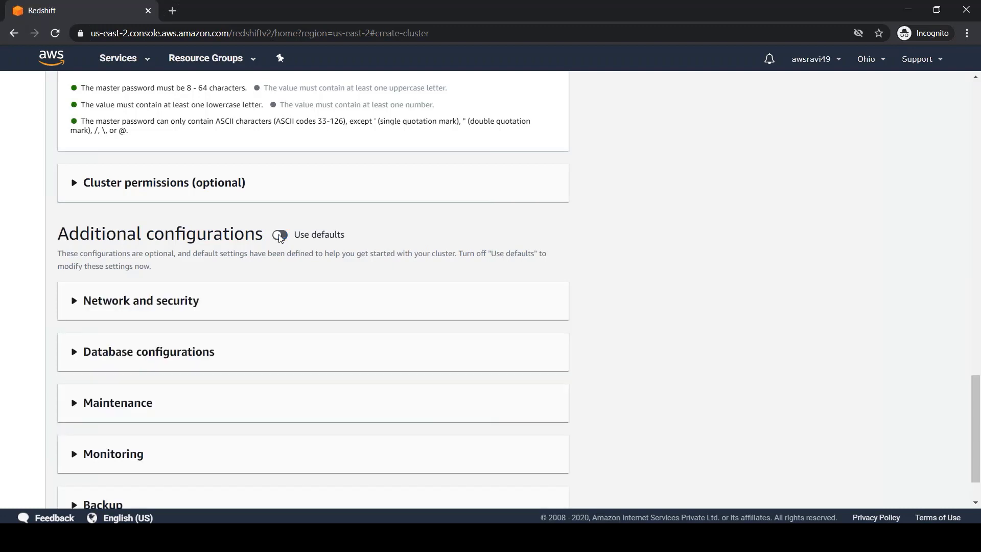
{"action": "left_click_drag", "start_coordinate": [977, 400], "coordinate": [977, 415]}
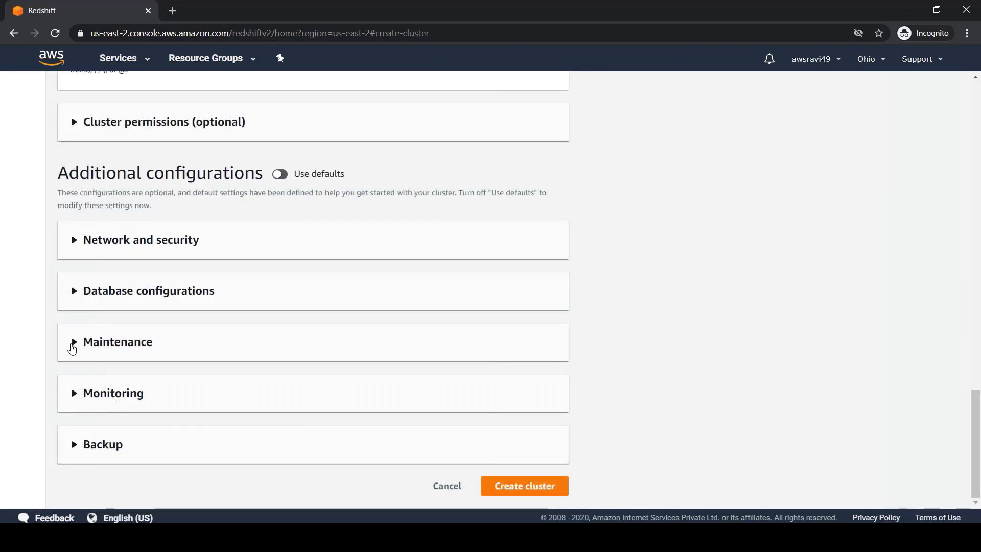
{"action": "left_click", "coordinate": [74, 446]}
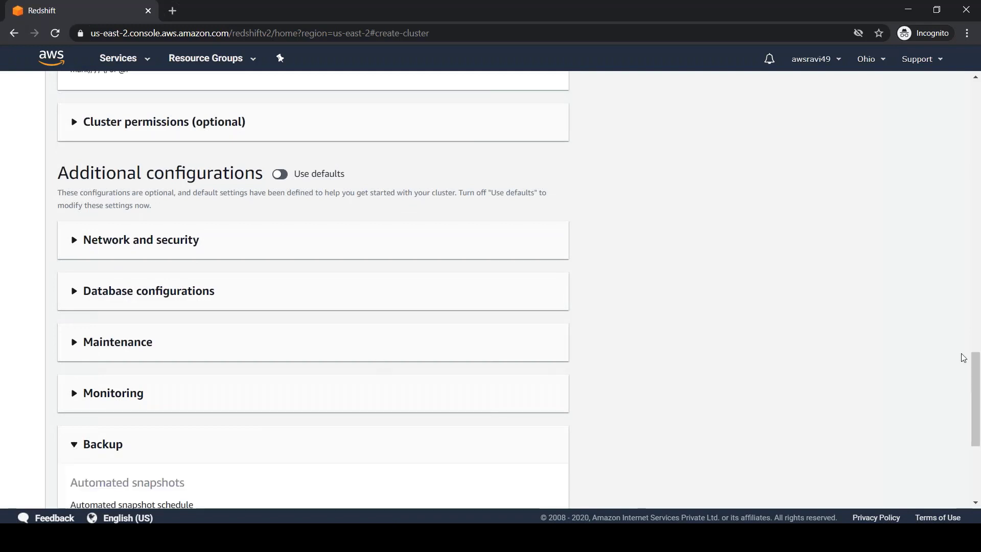
{"action": "left_click_drag", "start_coordinate": [977, 383], "coordinate": [977, 433]}
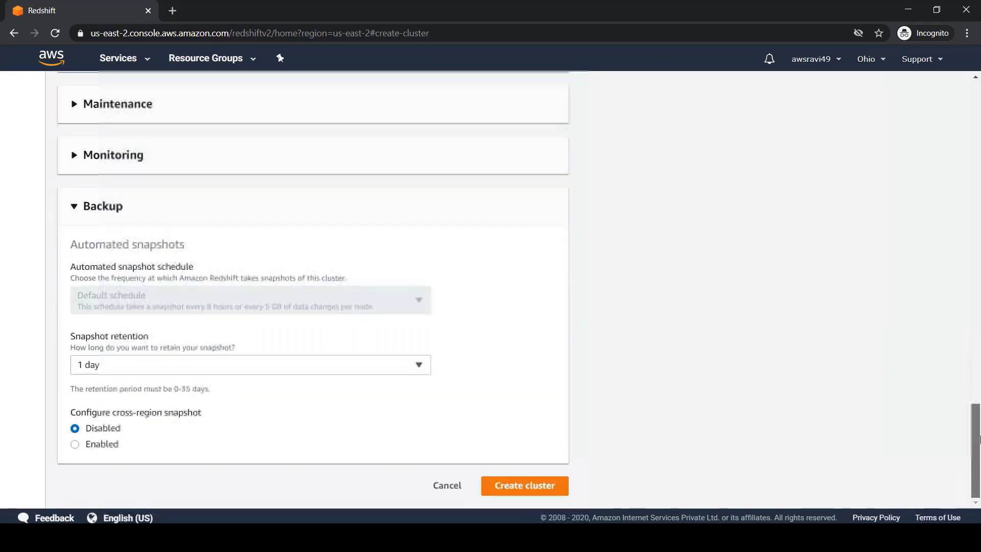
{"action": "left_click", "coordinate": [235, 365]}
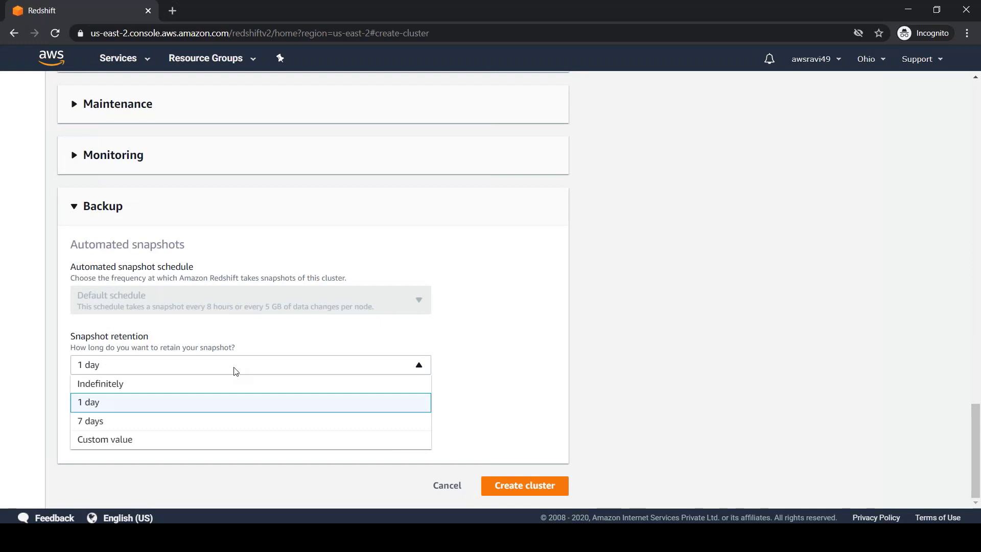
{"action": "left_click", "coordinate": [205, 370]}
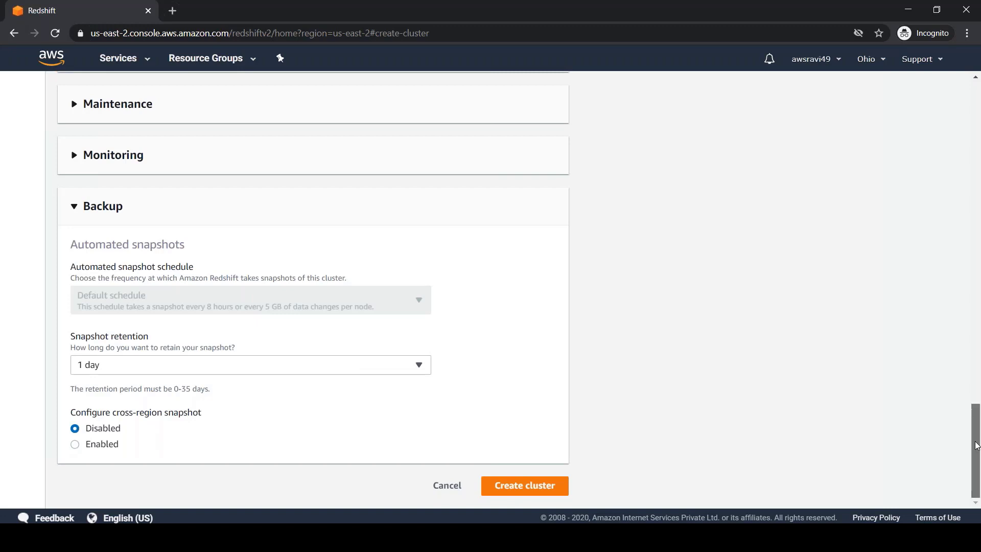
{"action": "left_click_drag", "start_coordinate": [976, 426], "coordinate": [976, 385]}
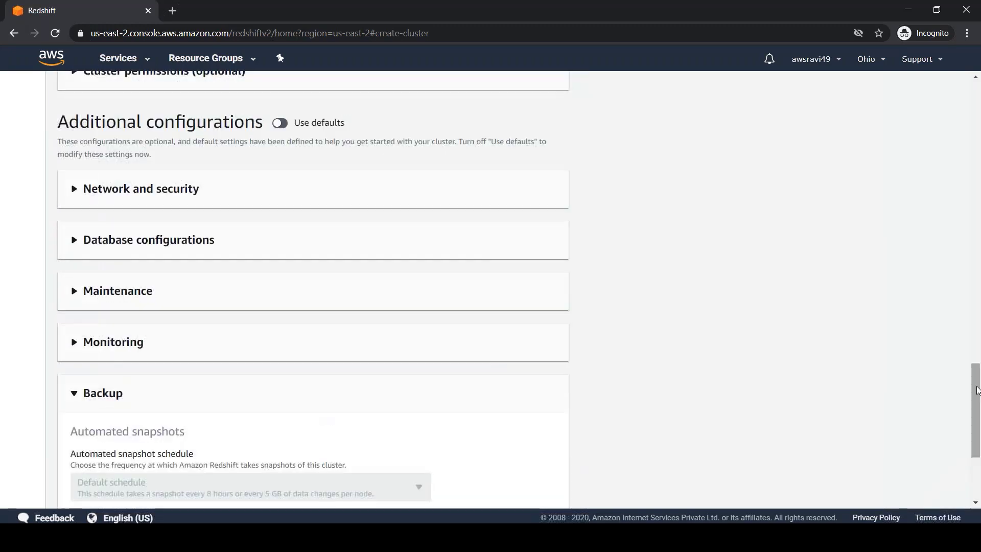
{"action": "left_click", "coordinate": [77, 348]}
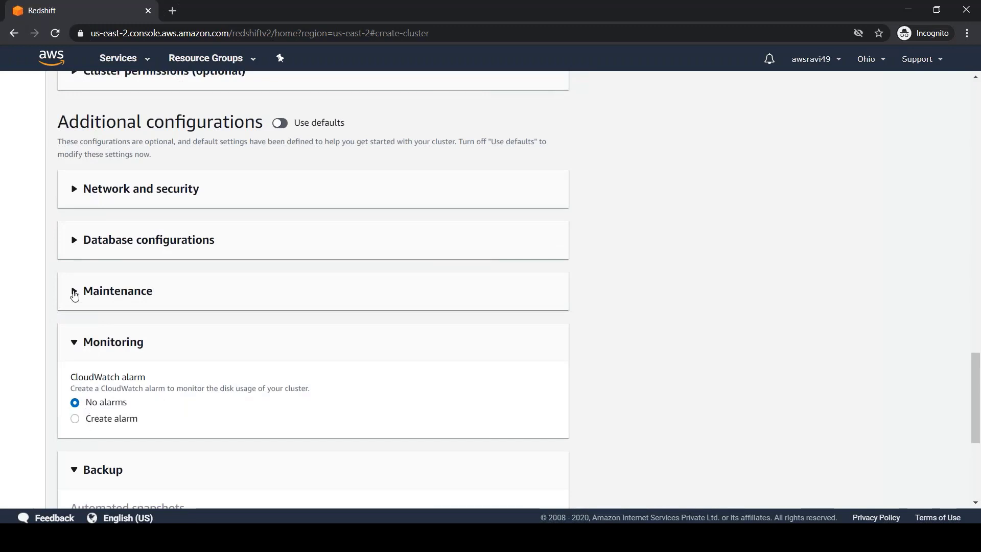
{"action": "left_click", "coordinate": [74, 292]}
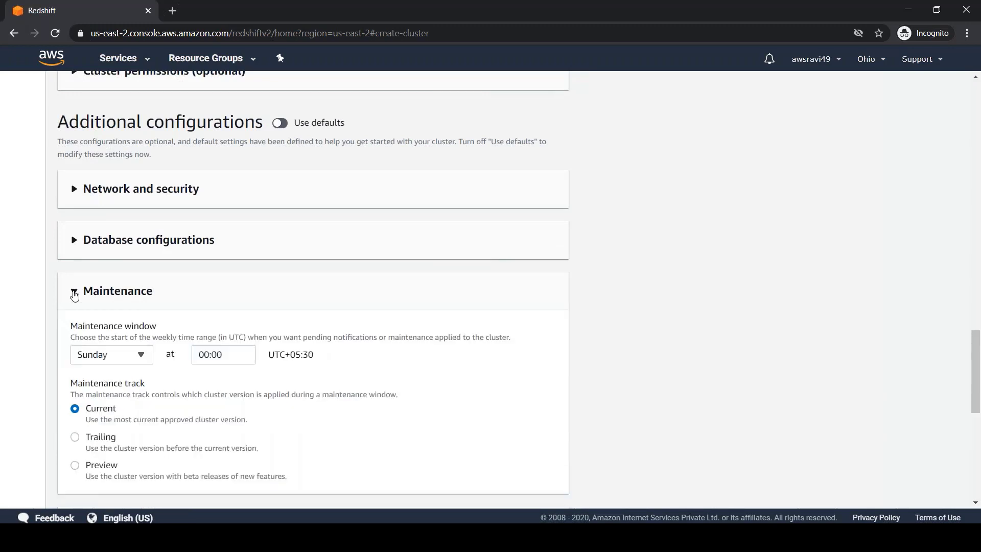
{"action": "left_click", "coordinate": [73, 244]}
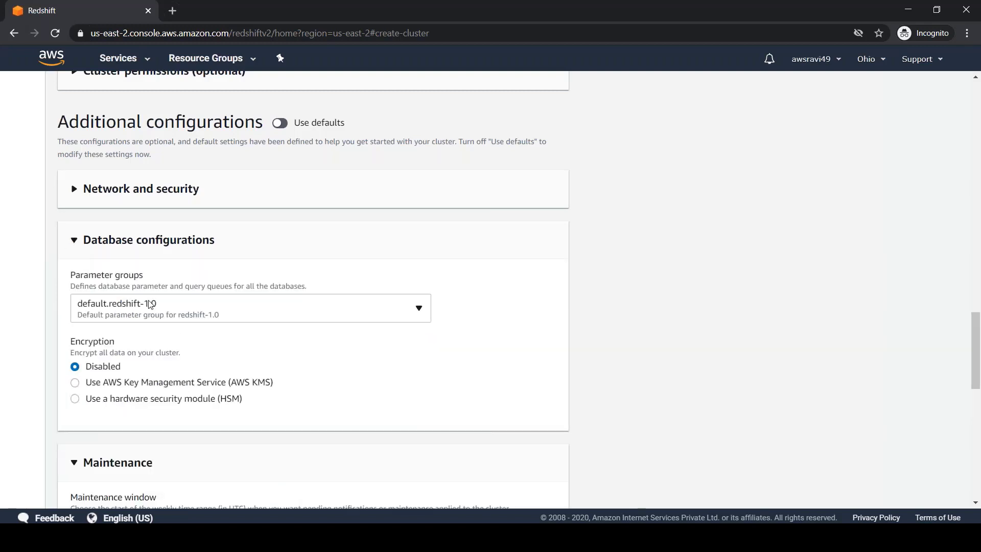
{"action": "left_click", "coordinate": [419, 309]}
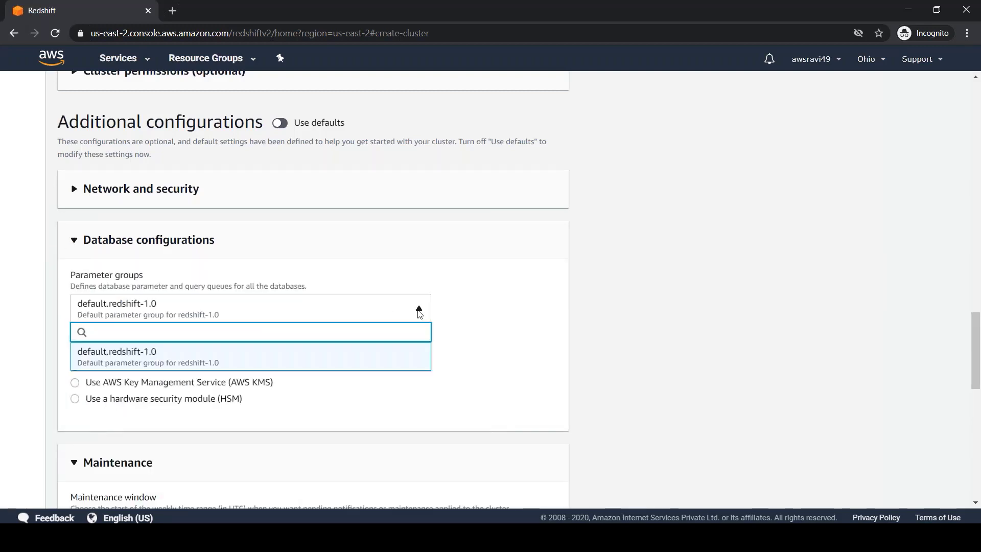
{"action": "left_click", "coordinate": [418, 309]}
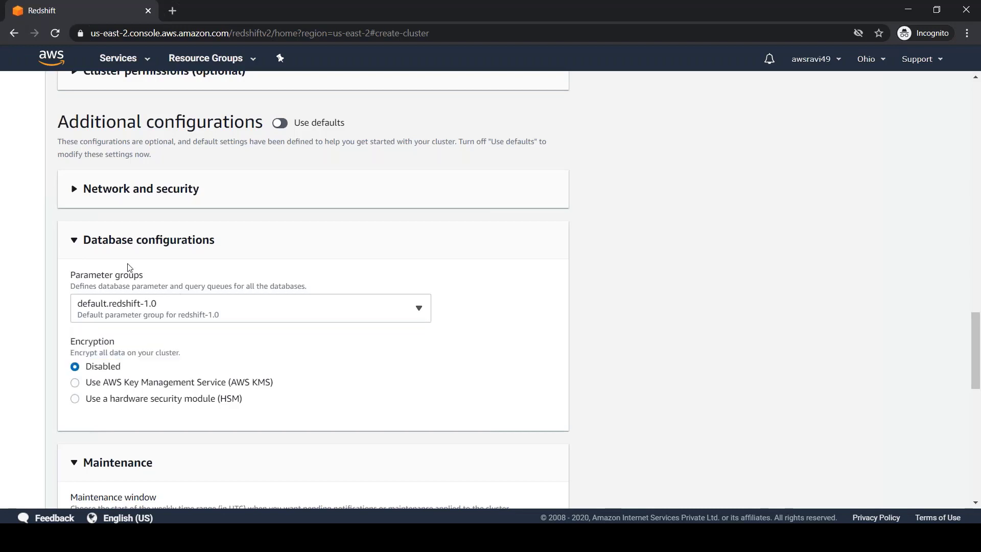
{"action": "left_click", "coordinate": [74, 190]}
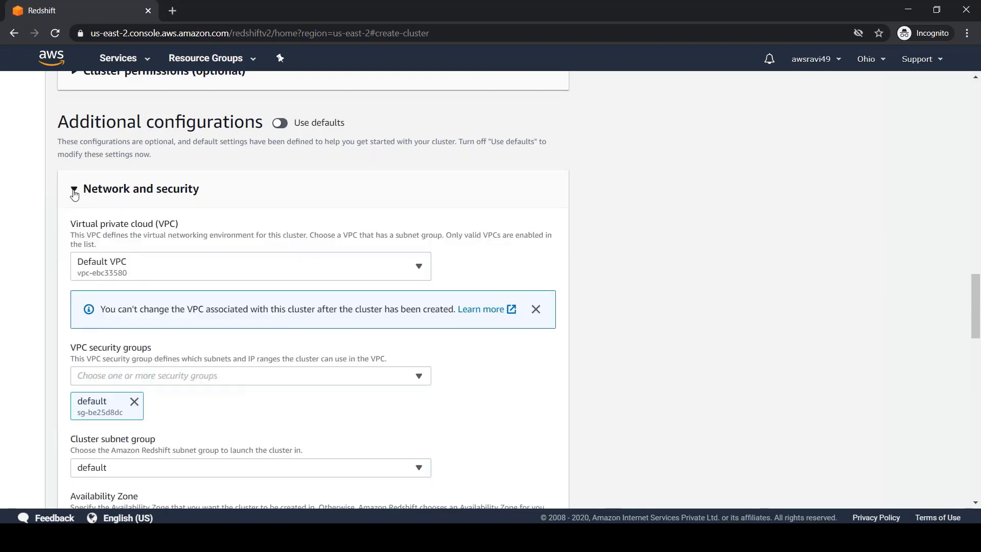
{"action": "left_click", "coordinate": [266, 274]}
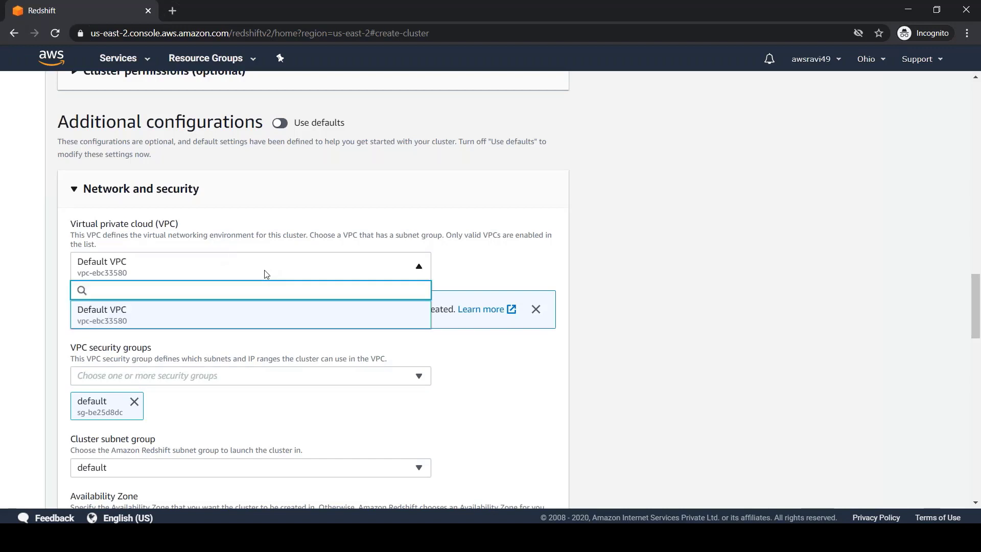
{"action": "left_click", "coordinate": [645, 271]}
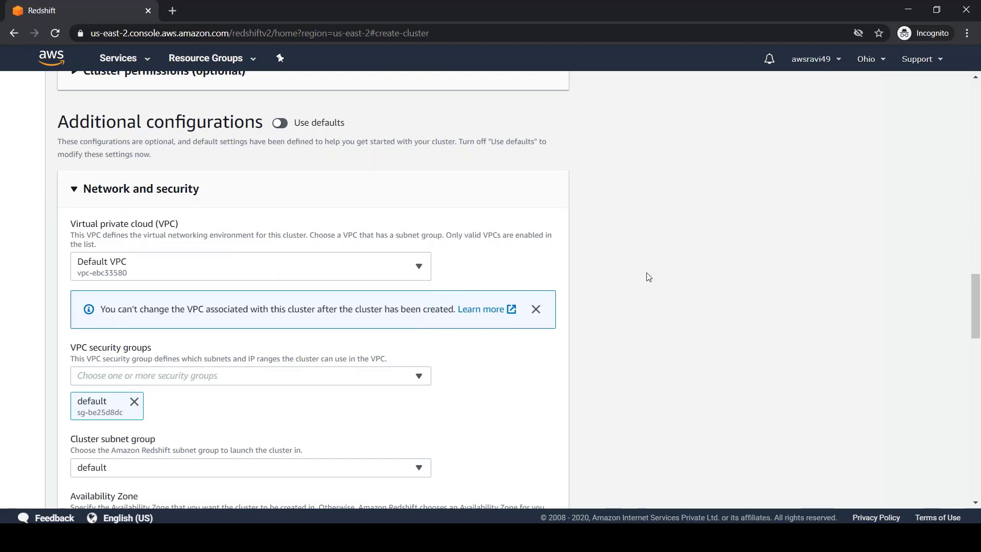
{"action": "left_click", "coordinate": [74, 190]}
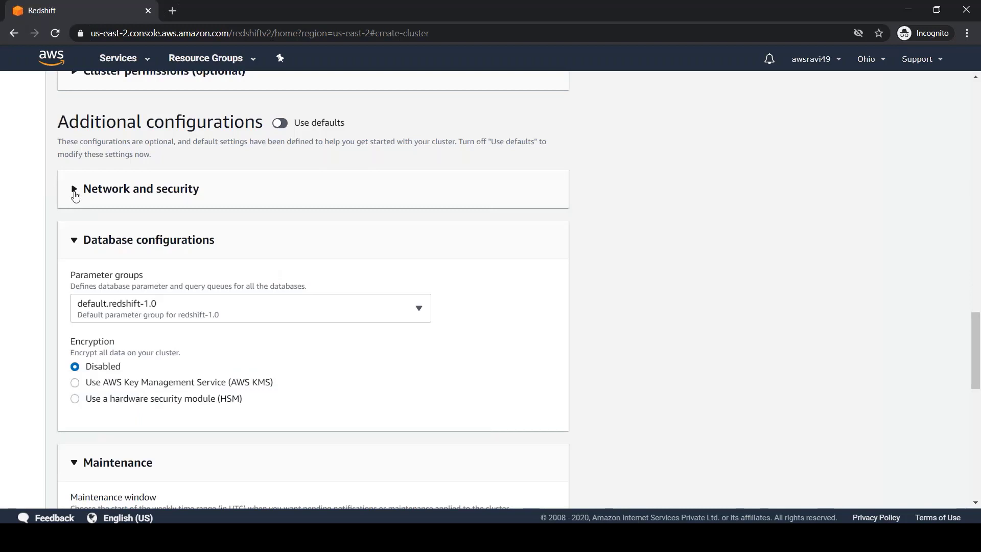
{"action": "left_click", "coordinate": [280, 123]}
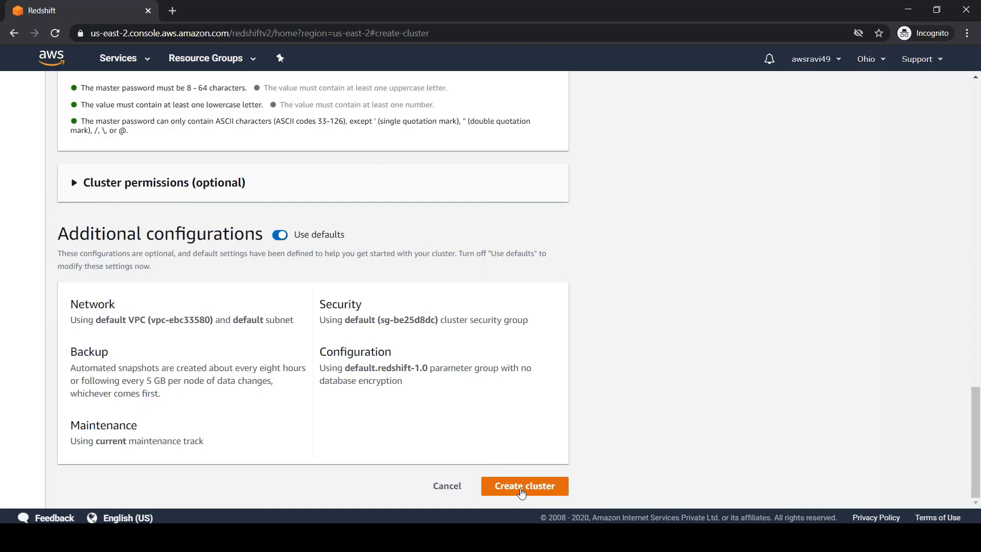
Attempt cluster creation, then paste a stronger master password containing an uppercase letter and a number.
{"action": "left_click", "coordinate": [522, 491]}
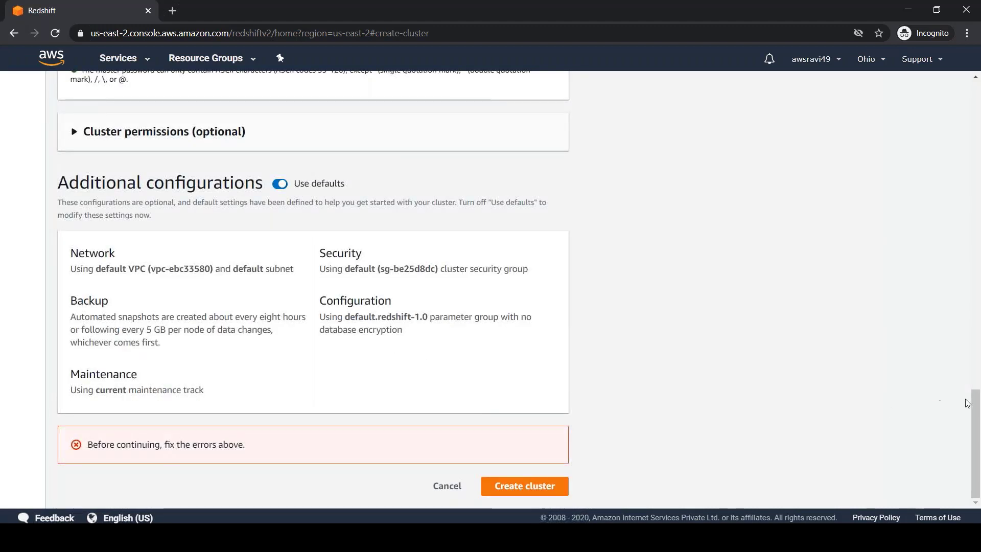
{"action": "left_click_drag", "start_coordinate": [973, 428], "coordinate": [977, 376]}
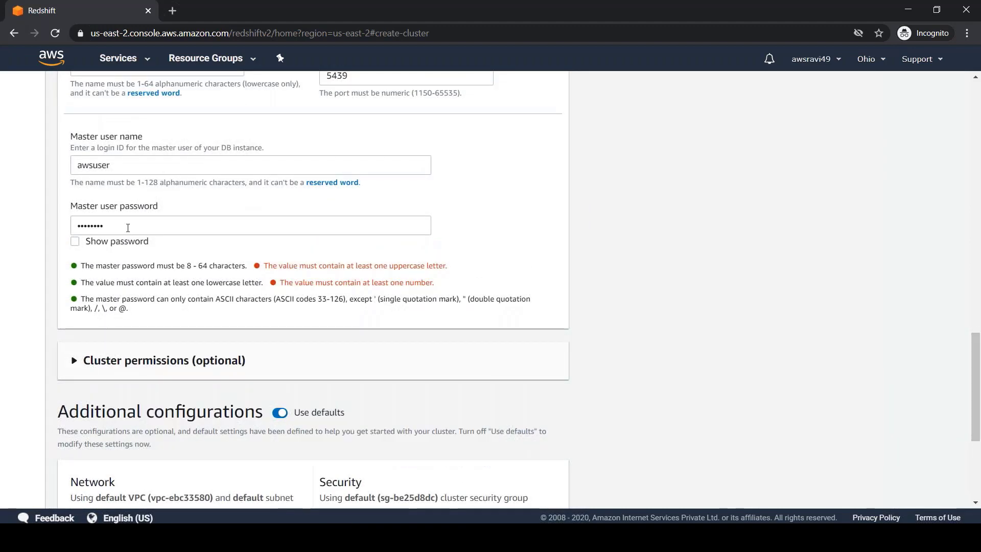
{"action": "double_click", "coordinate": [132, 226]}
{"action": "key", "text": "ctrl+v"}
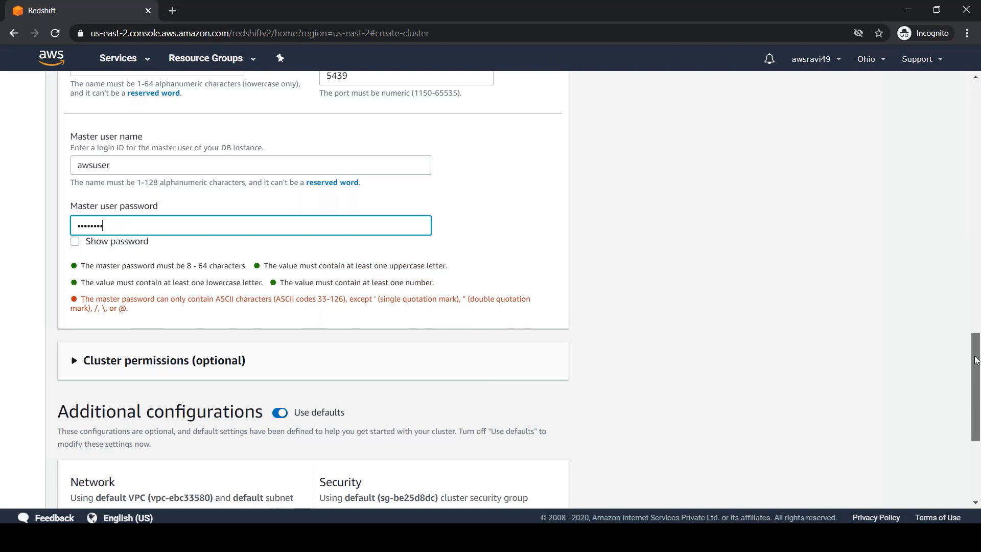
{"action": "left_click_drag", "start_coordinate": [976, 359], "coordinate": [976, 356]}
{"action": "key", "text": "alt+Tab"}
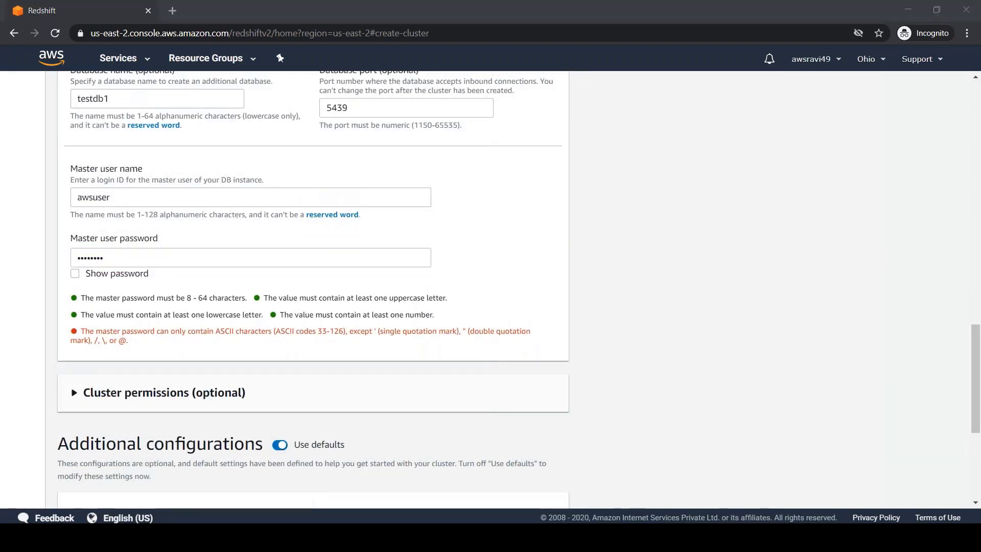
Add an asterisk separator, the awsuser credentials line and 'testdb1 <== database' to the notes.
{"action": "type", "text": "************"}
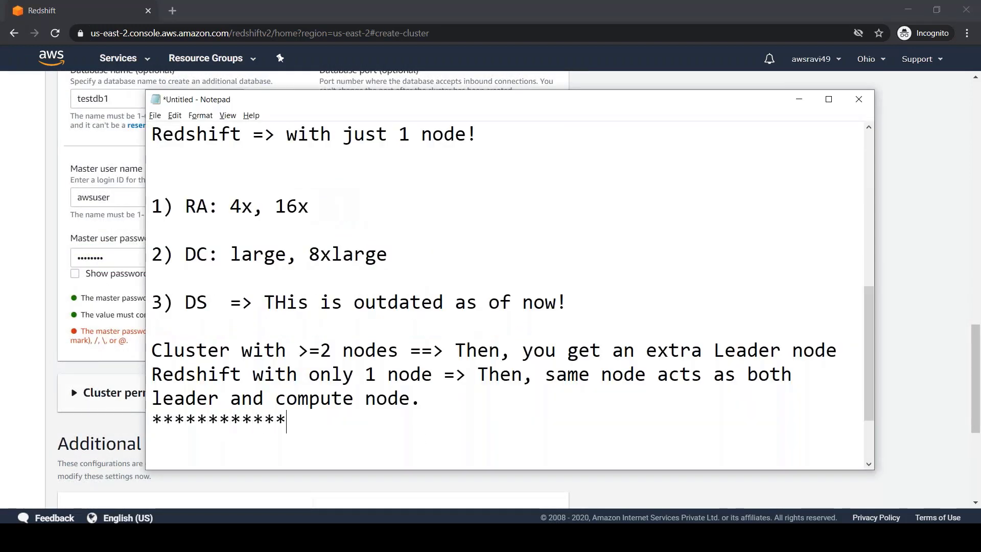
{"action": "key", "text": "Return"}
{"action": "type", "text": "awsuser/"}
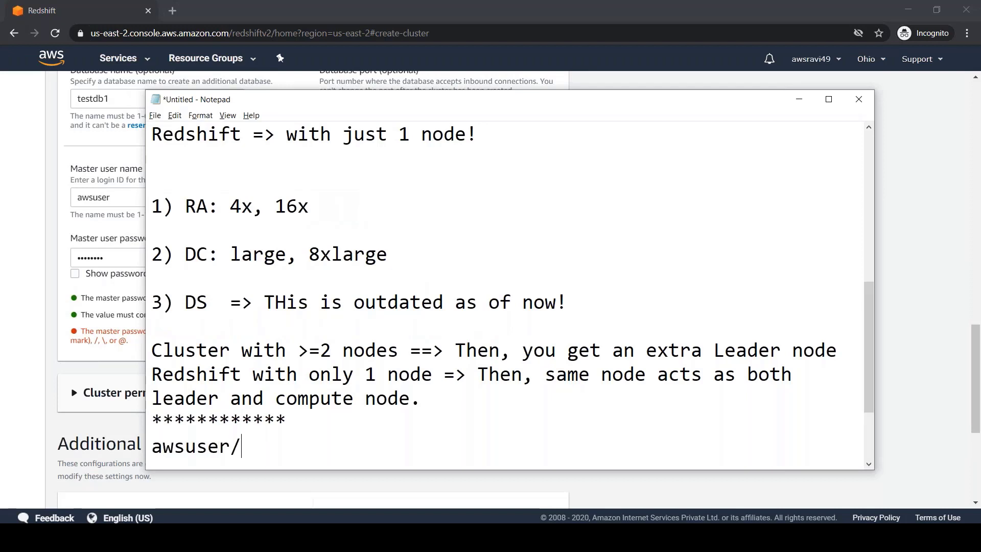
{"action": "type", "text": "<password>"}
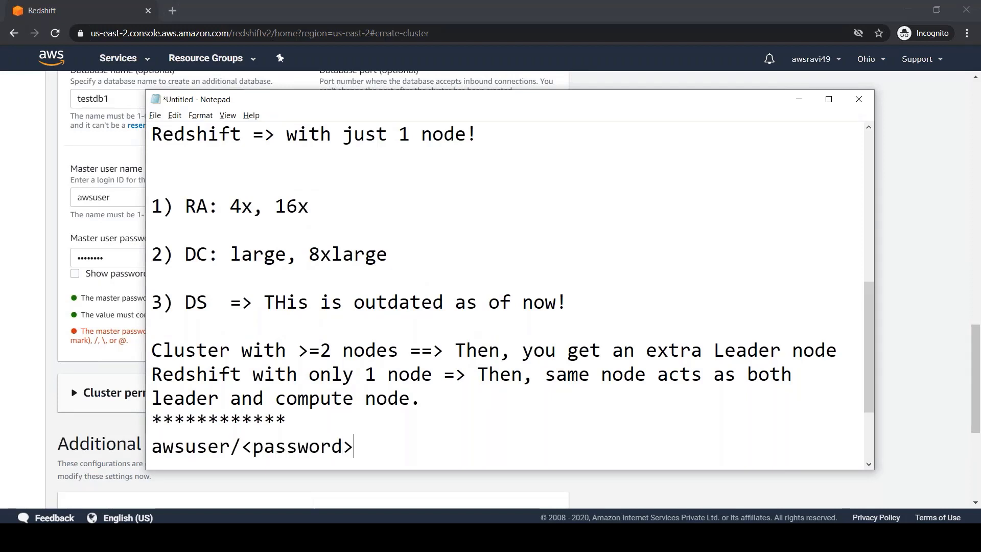
{"action": "key", "text": "Return"}
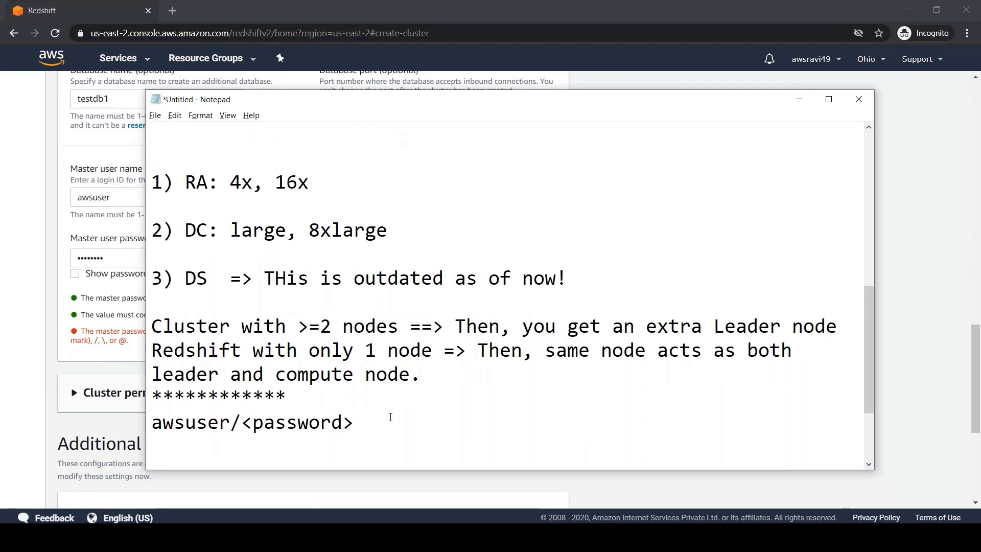
{"action": "type", "text": "testdb1  "}
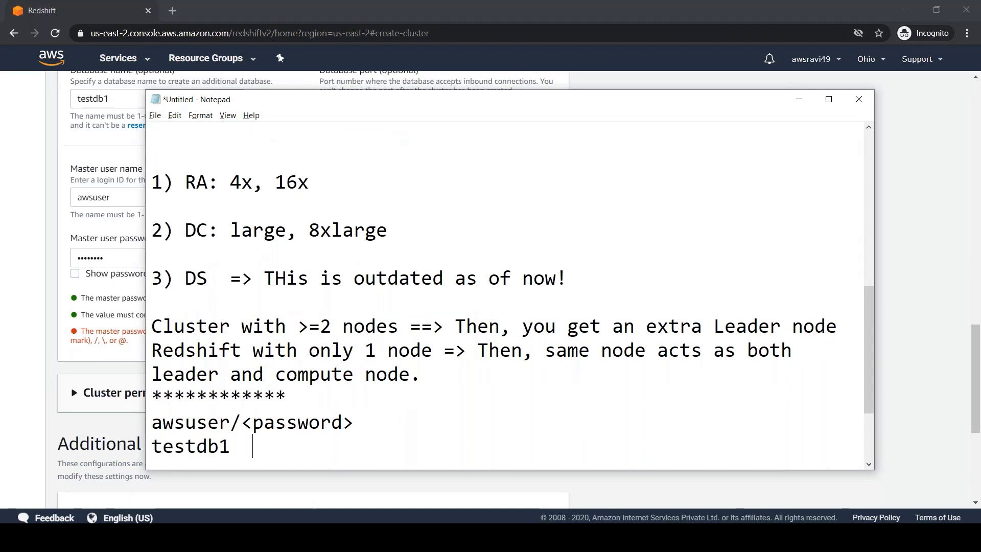
{"action": "type", "text": "<== database"}
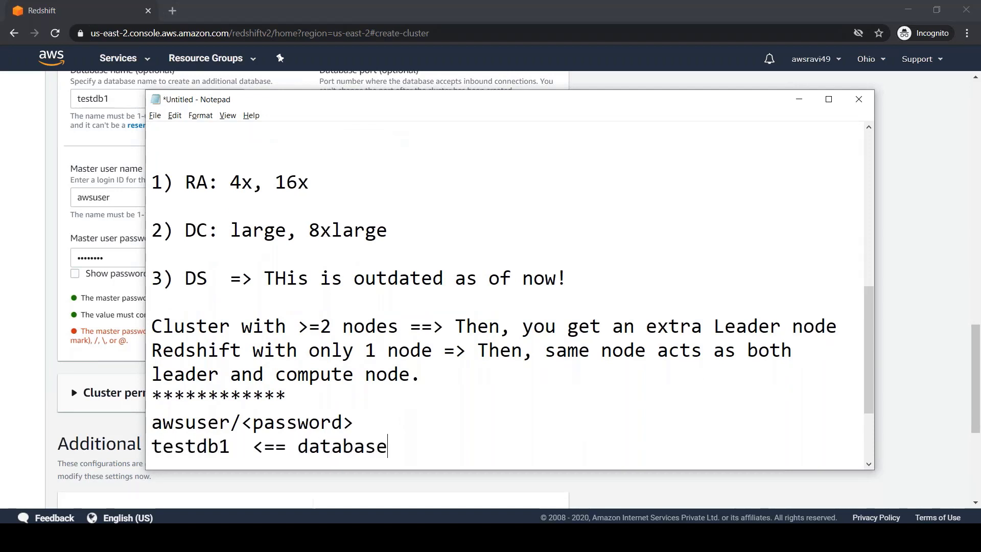
Check the Redshift form, then note 'dc2.large => 2 nodes'.
{"action": "left_click", "coordinate": [30, 276]}
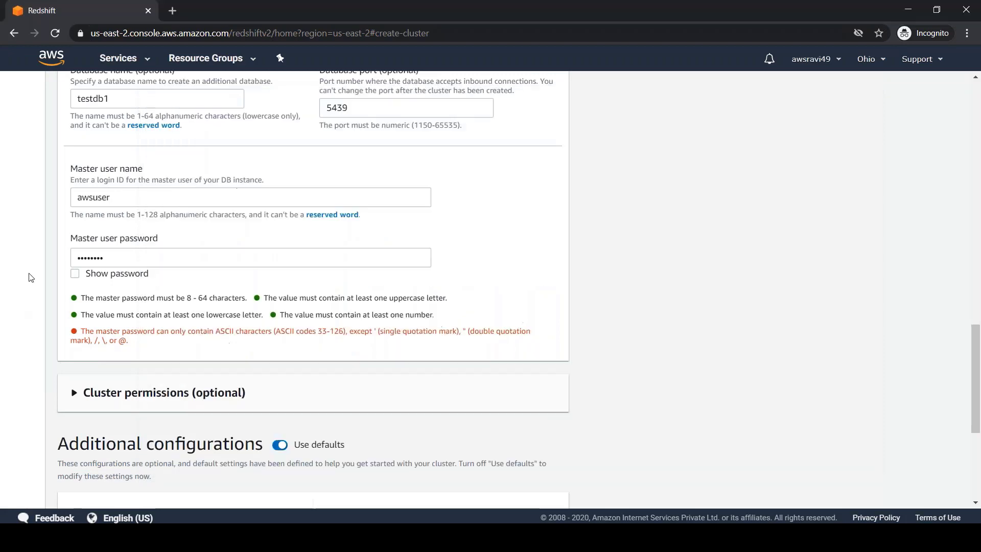
{"action": "left_click_drag", "start_coordinate": [968, 368], "coordinate": [969, 197]}
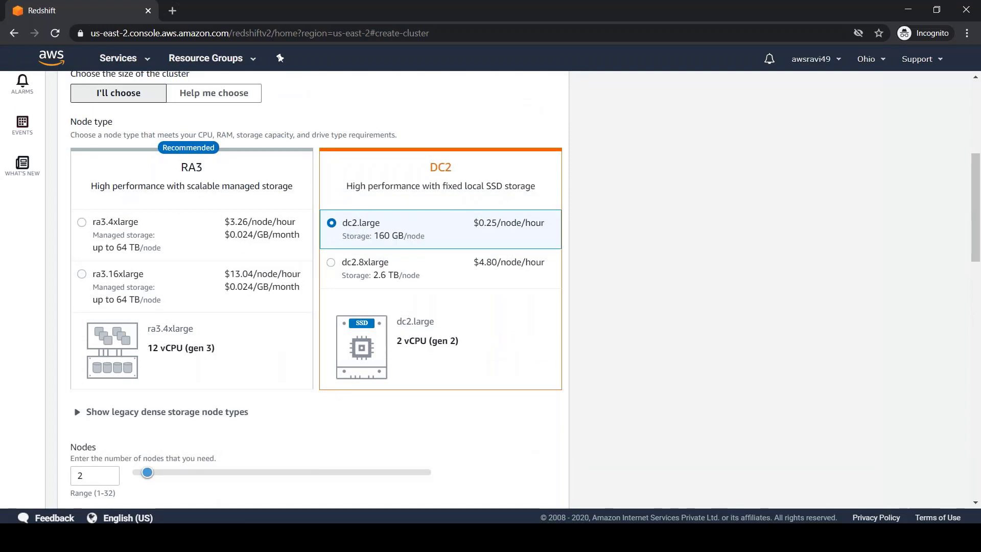
{"action": "key", "text": "alt+Tab"}
{"action": "key", "text": "Return"}
{"action": "type", "text": "dc2.l"}
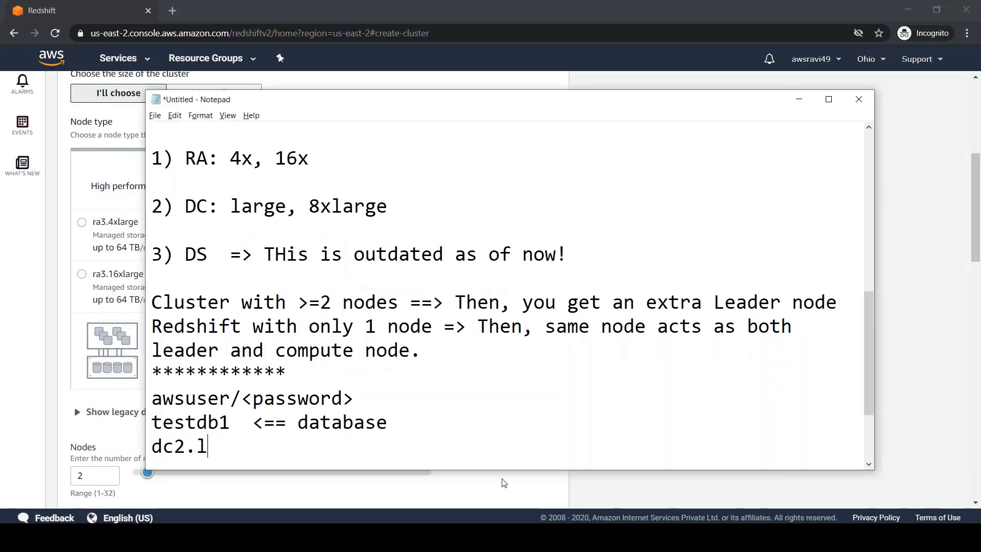
{"action": "type", "text": "arge => 2 nodes"}
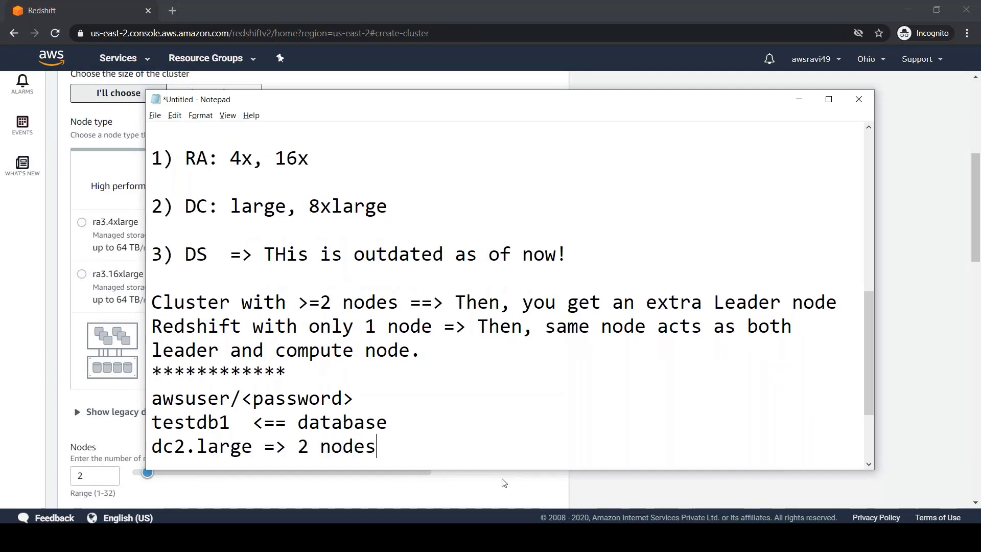
Record costs: 1 node at $0.25/node/hour and 2 nodes at $0.5 per hour.
{"action": "key", "text": "Return"}
{"action": "type", "text": "1 node"}
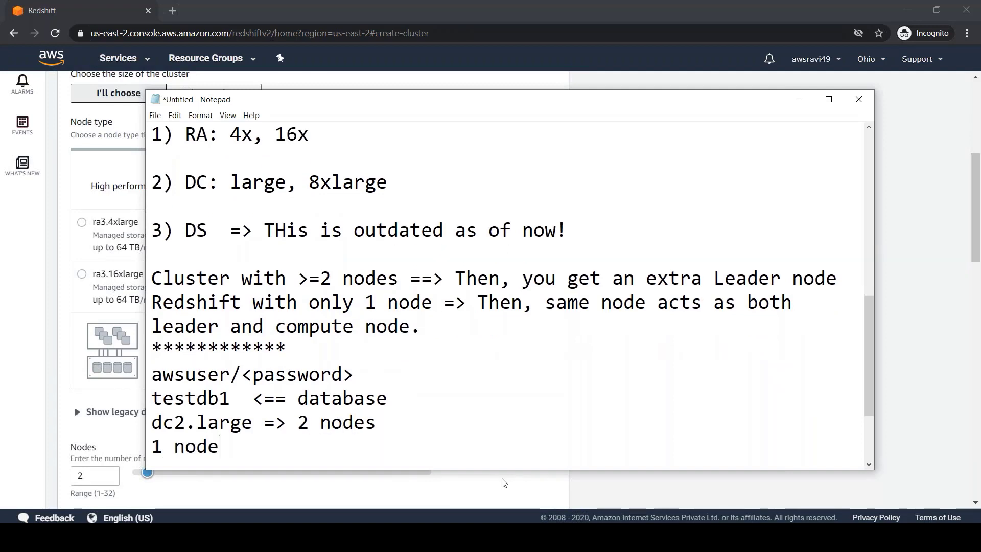
{"action": "type", "text": " cost: 0.24"}
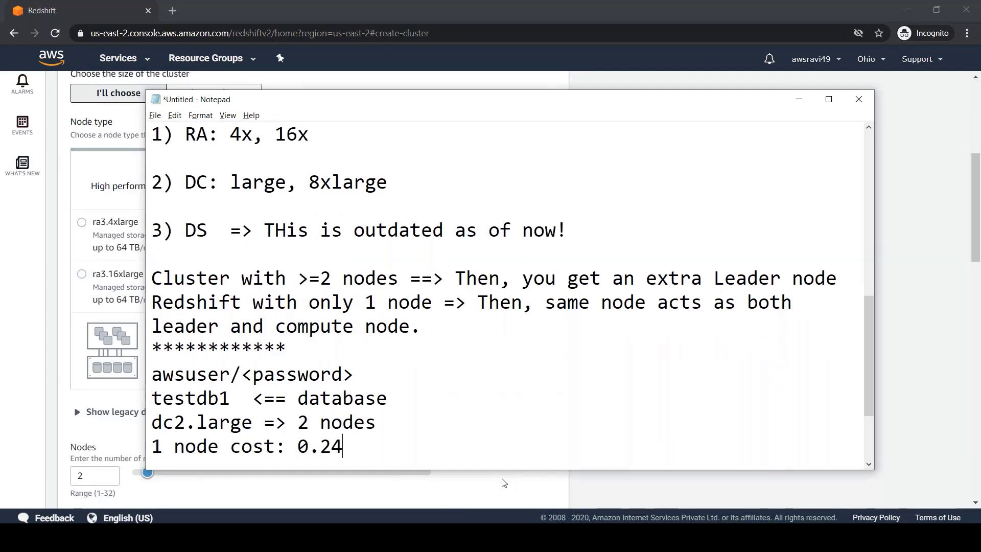
{"action": "key", "text": "BackSpace"}
{"action": "key", "text": "BackSpace"}
{"action": "key", "text": "BackSpace"}
{"action": "key", "text": "BackSpace"}
{"action": "type", "text": "$0.25/node/hour"}
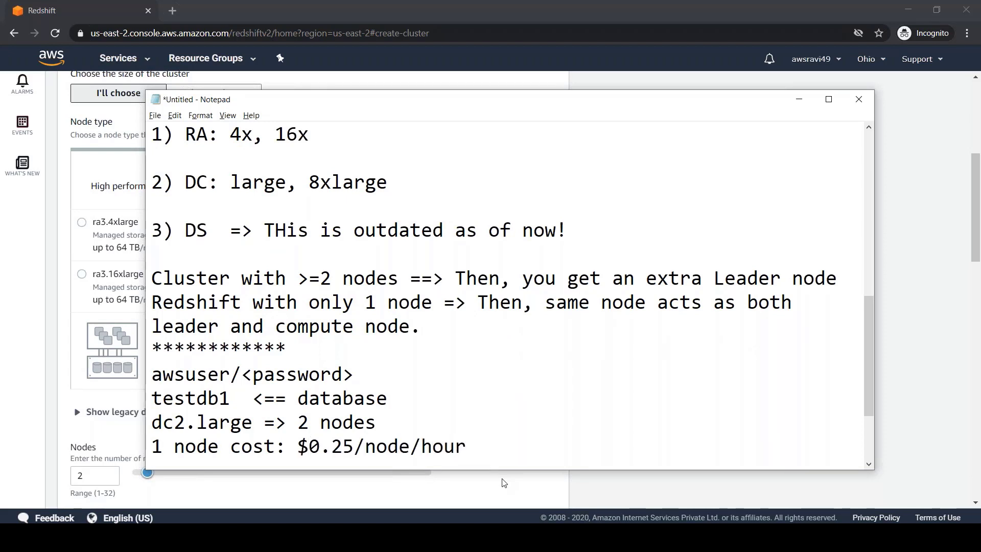
{"action": "key", "text": "Return"}
{"action": "type", "text": "2 nodes cost: "}
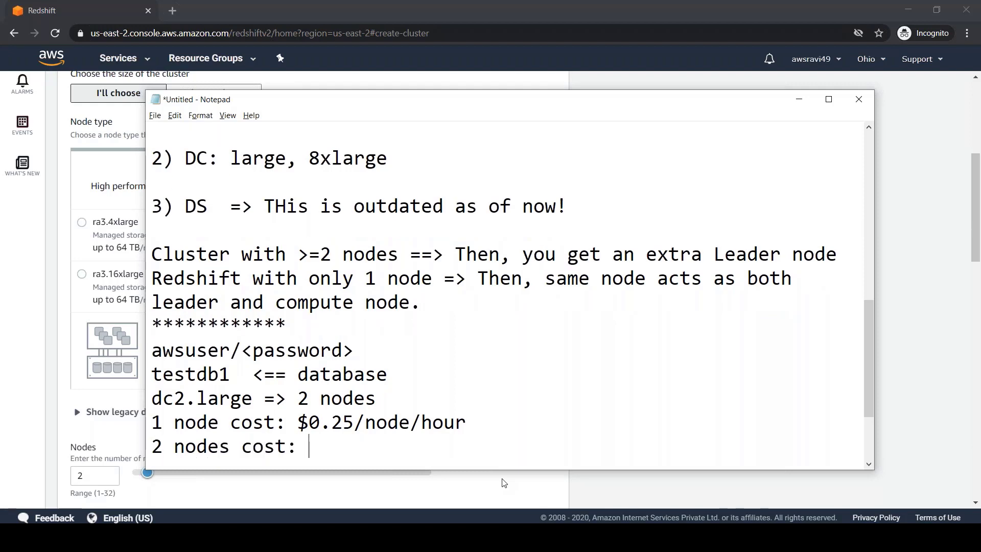
{"action": "type", "text": "$0.5/node/"}
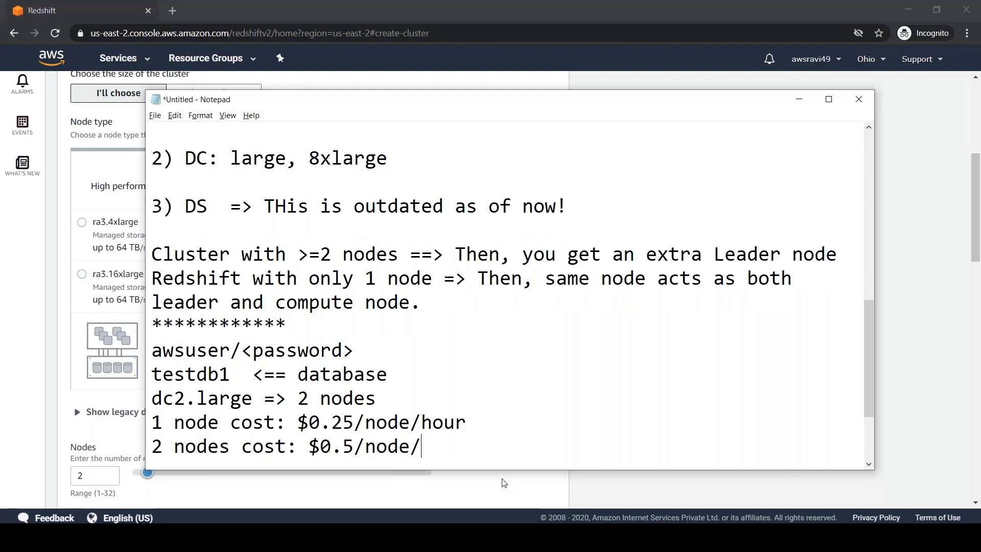
{"action": "type", "text": "hour"}
{"action": "key", "text": "BackSpace"}
{"action": "key", "text": "BackSpace"}
{"action": "key", "text": "BackSpace"}
{"action": "key", "text": "BackSpace"}
{"action": "key", "text": "BackSpace"}
{"action": "key", "text": "BackSpace"}
{"action": "key", "text": "BackSpace"}
{"action": "key", "text": "BackSpace"}
{"action": "key", "text": "BackSpace"}
Finish the two-node cost line as $0.5/hour after checking the Redshift form.
{"action": "type", "text": "hour"}
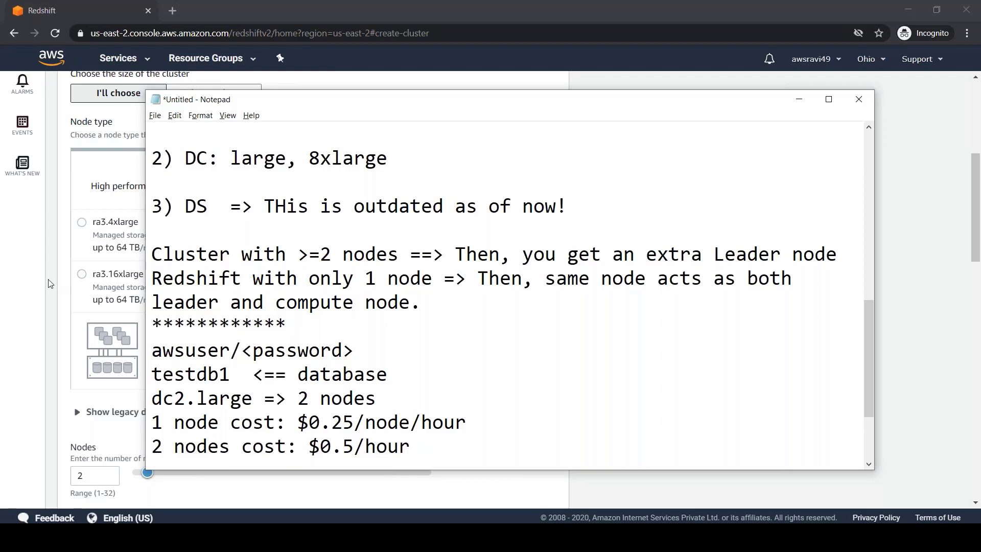
{"action": "left_click", "coordinate": [49, 281]}
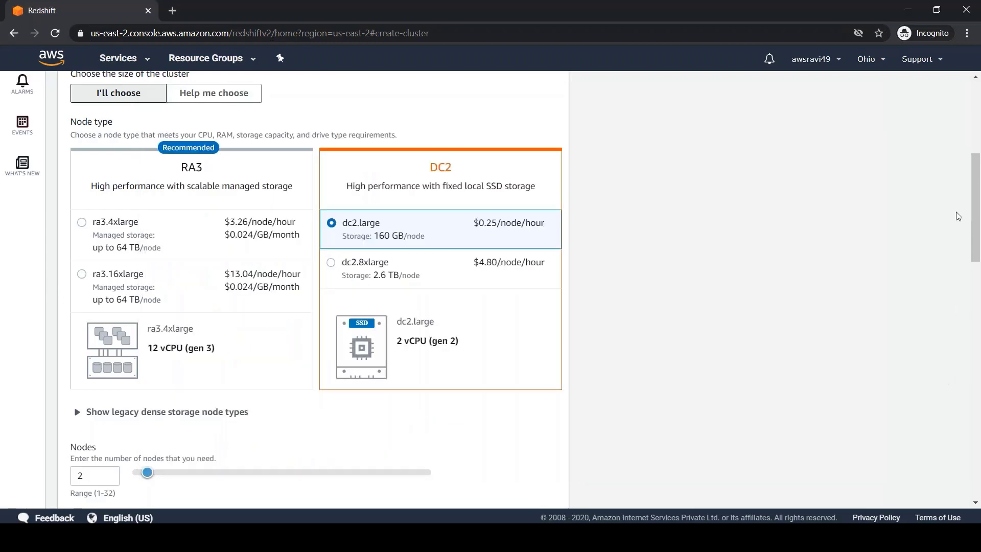
{"action": "mouse_move", "coordinate": [975, 226]}
{"action": "left_mouse_down"}
{"action": "mouse_move", "coordinate": [978, 264]}
{"action": "mouse_move", "coordinate": [978, 225]}
{"action": "left_mouse_up"}
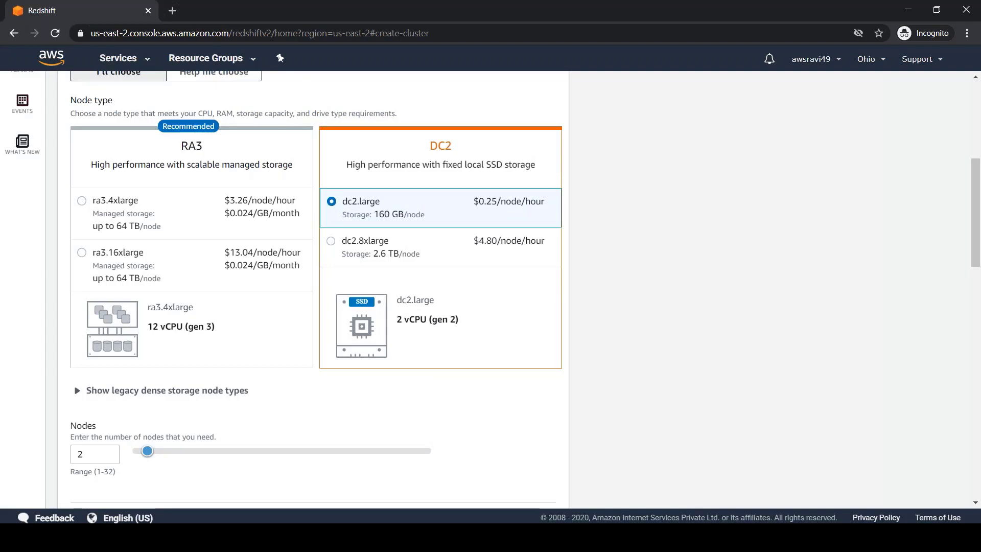
{"action": "left_click", "coordinate": [511, 538]}
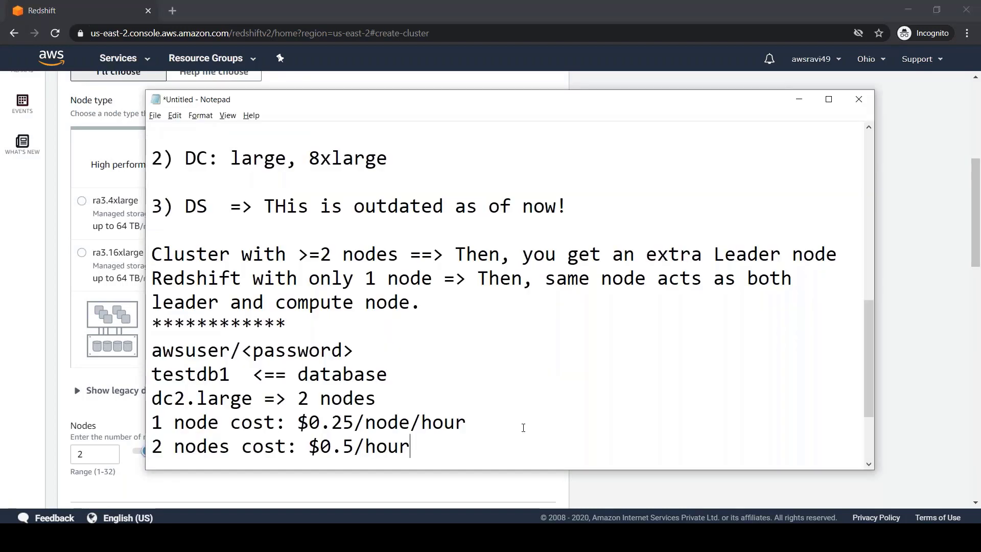
{"action": "key", "text": "Return"}
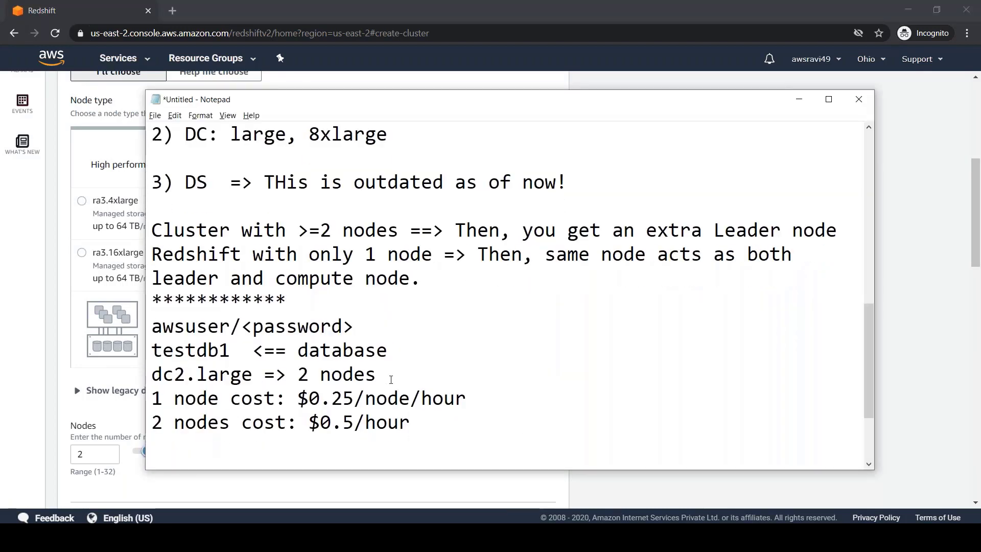
Append '(1 node = 2 cpu + 160GB)' to the dc2.large line.
{"action": "left_click", "coordinate": [391, 379]}
{"action": "type", "text": "(1 node "}
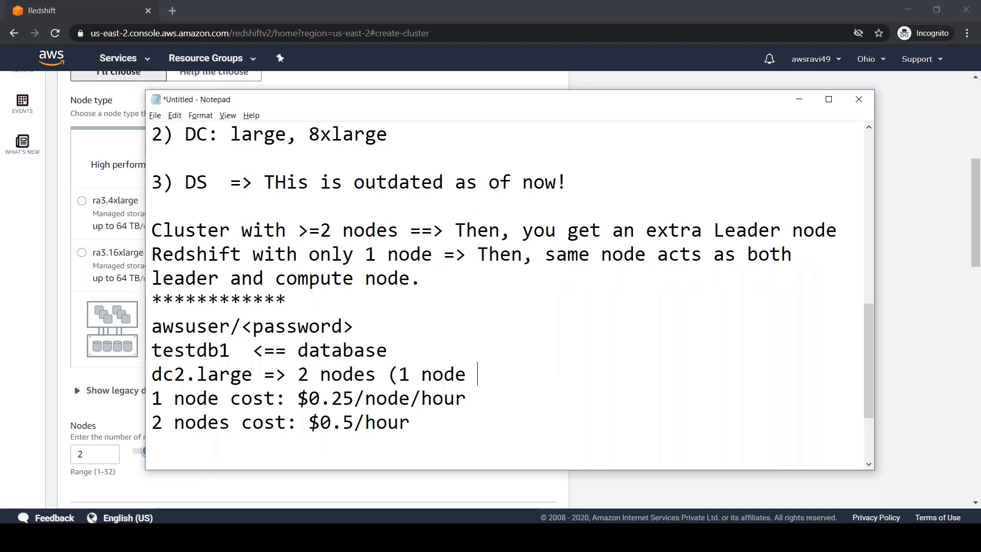
{"action": "type", "text": "= 2 cpu"}
{"action": "key", "text": "BackSpace"}
{"action": "type", "text": "pu + 160"}
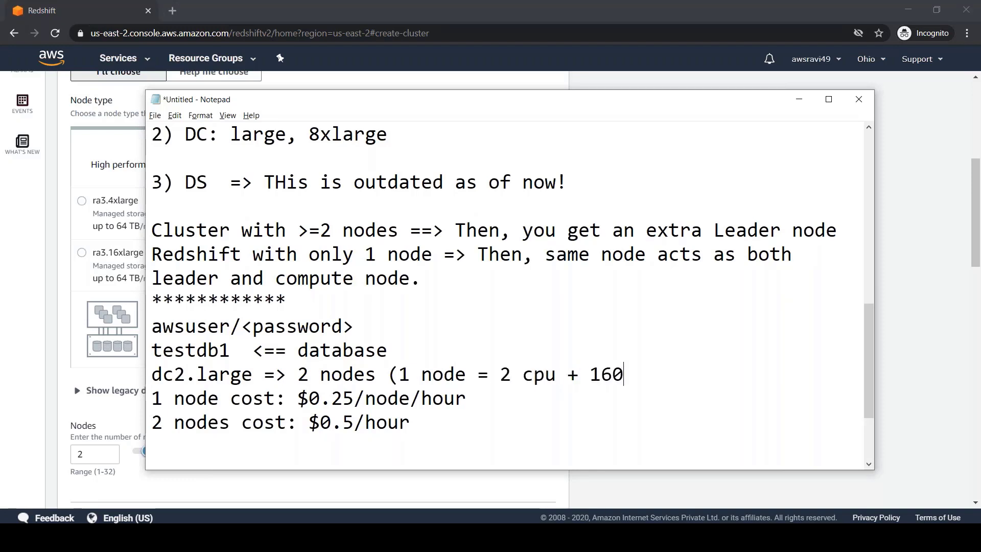
{"action": "type", "text": "GB)"}
Add a 'Total: 4CPU + 320GB' line below the dc2.large line.
{"action": "key", "text": "Return"}
{"action": "type", "text": "Tolta"}
{"action": "key", "text": "BackSpace"}
{"action": "key", "text": "BackSpace"}
{"action": "key", "text": "BackSpace"}
{"action": "type", "text": "ta"}
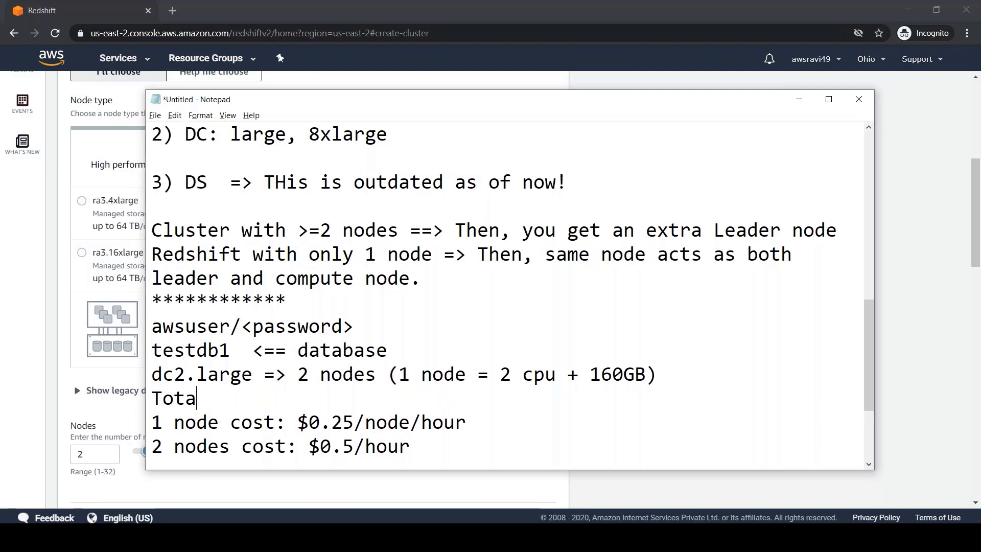
{"action": "type", "text": "l: 4CPU "}
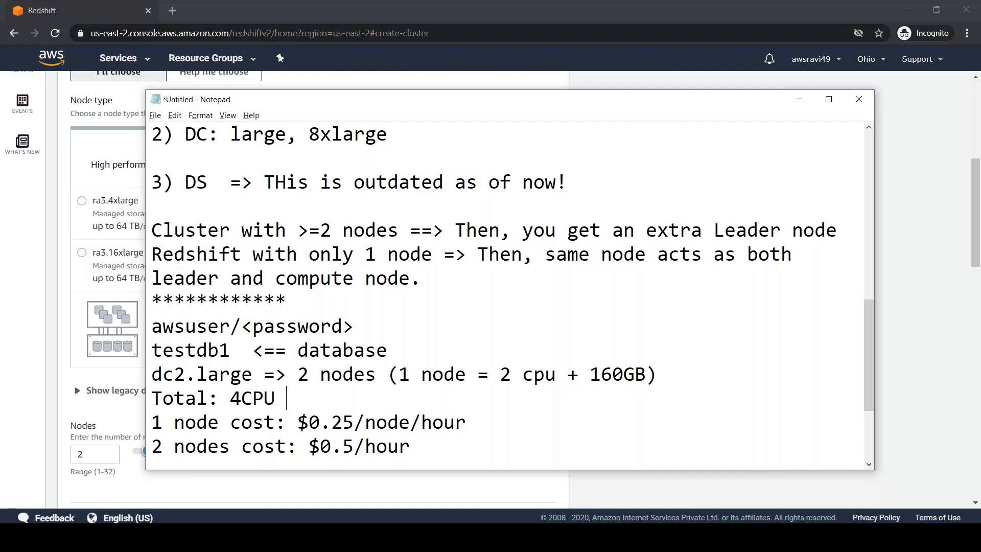
{"action": "type", "text": "+ 320GB"}
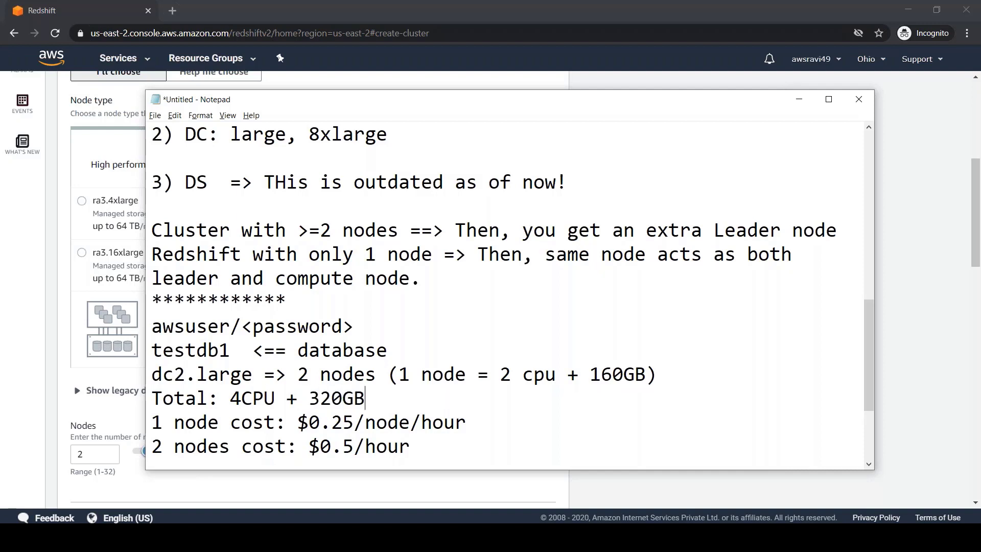
{"action": "key", "text": "Return"}
{"action": "key", "text": "Down"}
{"action": "key", "text": "Down"}
{"action": "key", "text": "Down"}
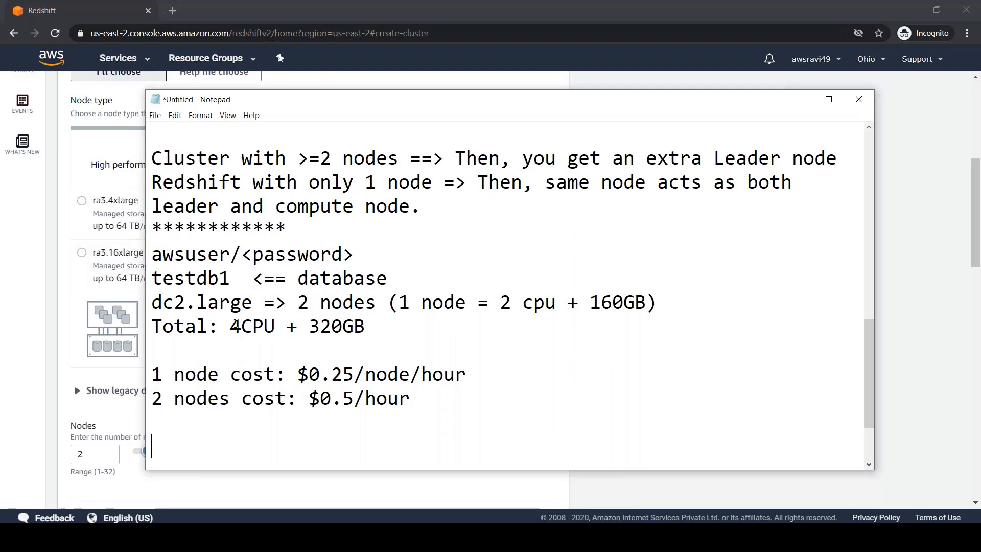
Highlight 4CPU, 320GB and $0.25/node/hour in the notes, then return to the Redshift form.
{"action": "left_click_drag", "start_coordinate": [231, 326], "coordinate": [355, 329]}
{"action": "left_click", "coordinate": [310, 326]}
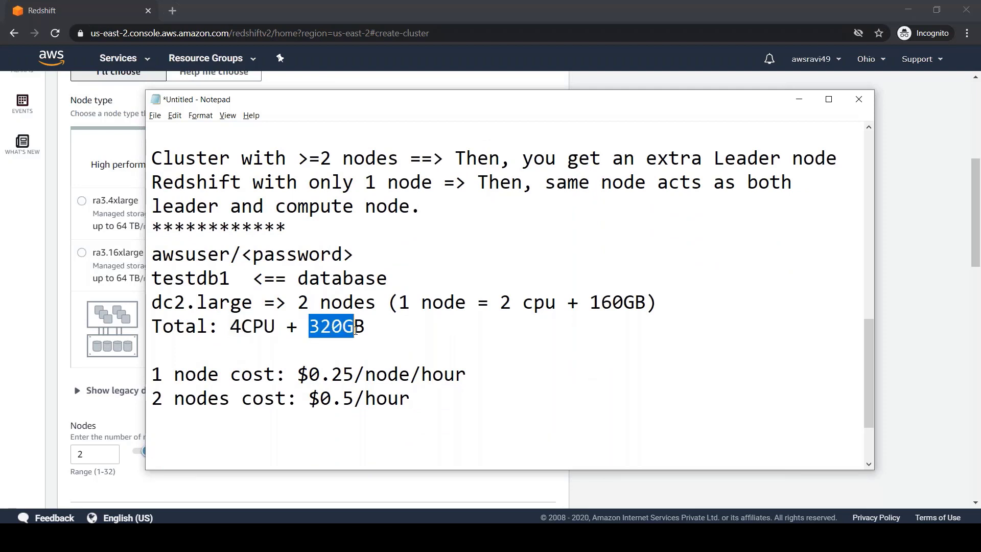
{"action": "left_click_drag", "start_coordinate": [299, 375], "coordinate": [466, 373]}
{"action": "left_click", "coordinate": [969, 352]}
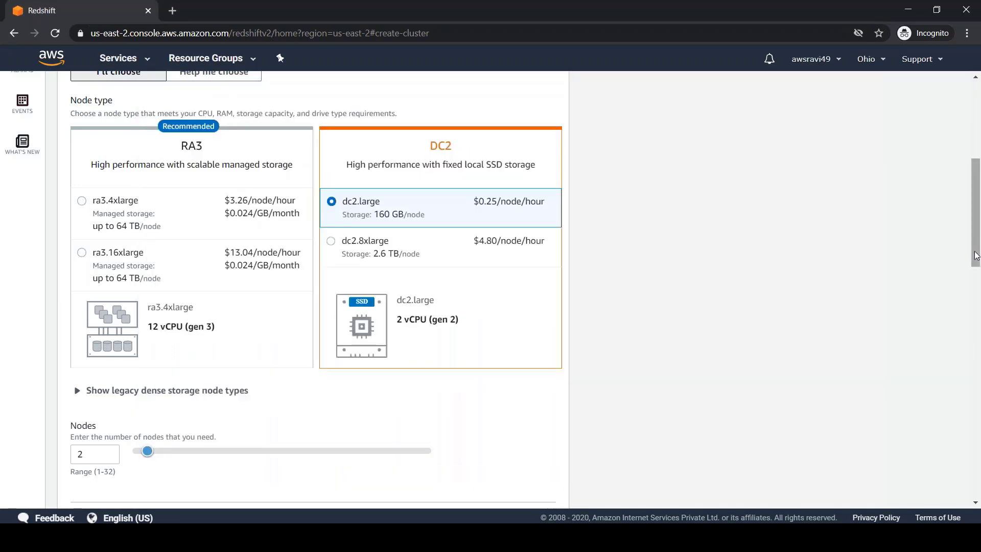
{"action": "left_click_drag", "start_coordinate": [977, 259], "coordinate": [963, 376]}
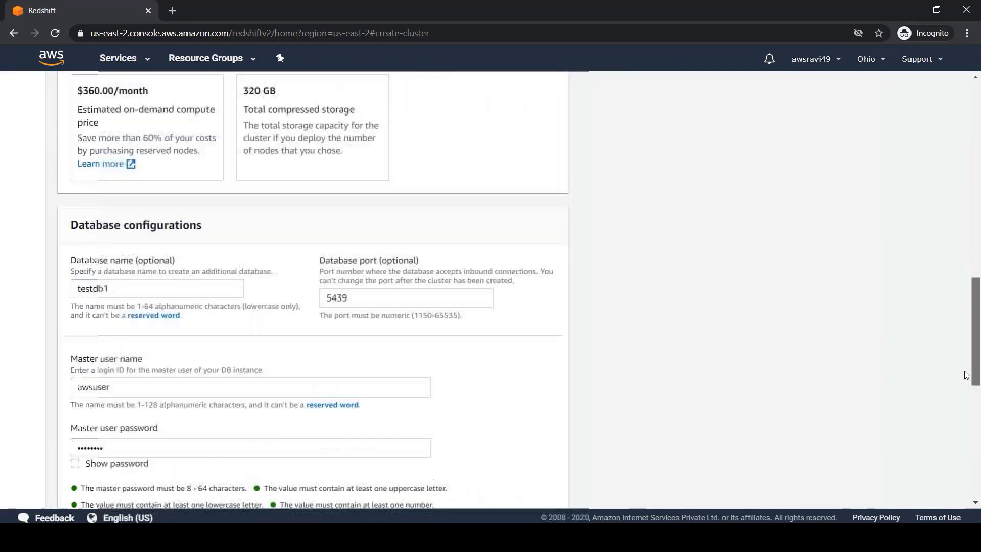
Start a 'Port:' line for port 5439 under the database line in the notes.
{"action": "double_click", "coordinate": [343, 301]}
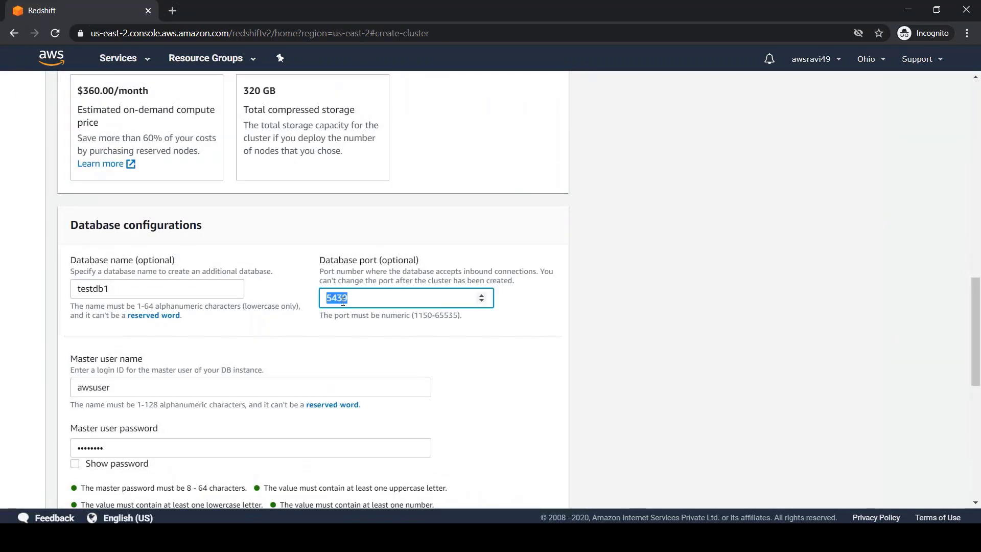
{"action": "key", "text": "alt+Tab"}
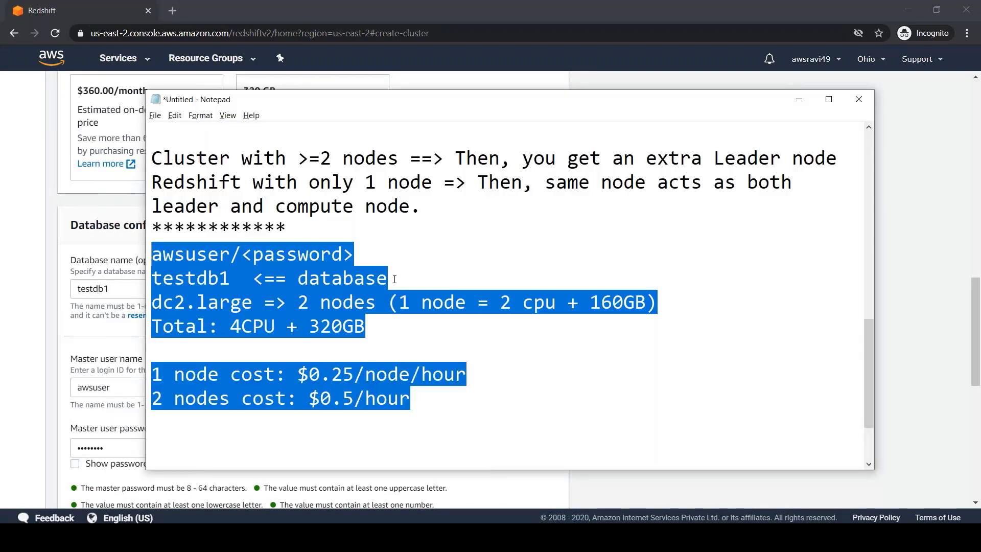
{"action": "left_click", "coordinate": [394, 278]}
{"action": "key", "text": "Return"}
{"action": "type", "text": "Port:"}
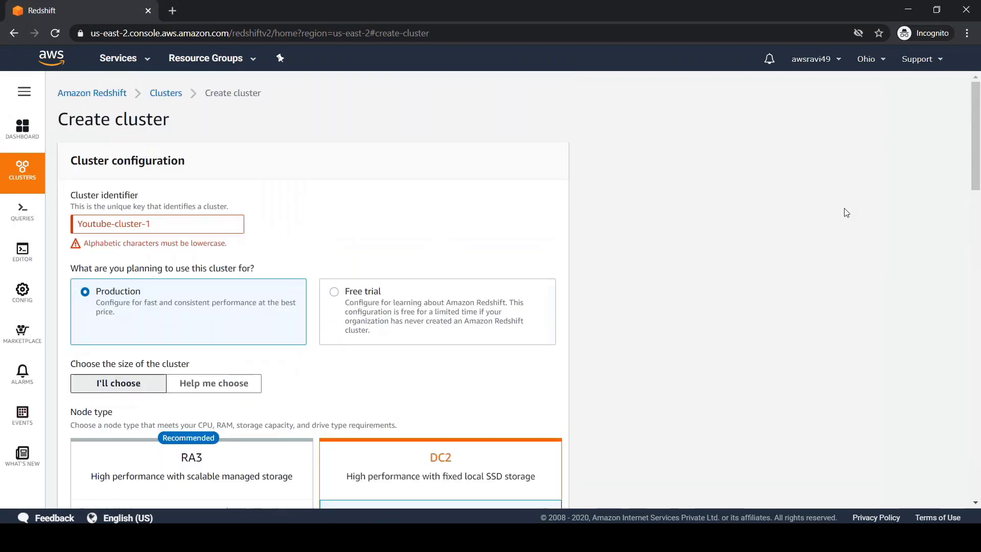
Change the cluster identifier to lowercase youtube-cluster-1 and submit the form.
{"action": "left_click", "coordinate": [85, 223]}
{"action": "key", "text": "BackSpace"}
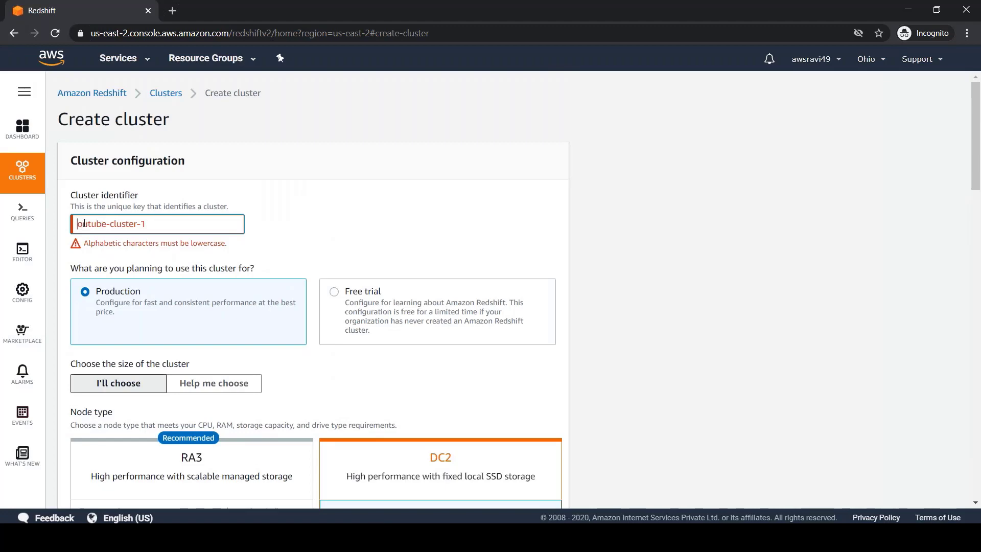
{"action": "type", "text": "y"}
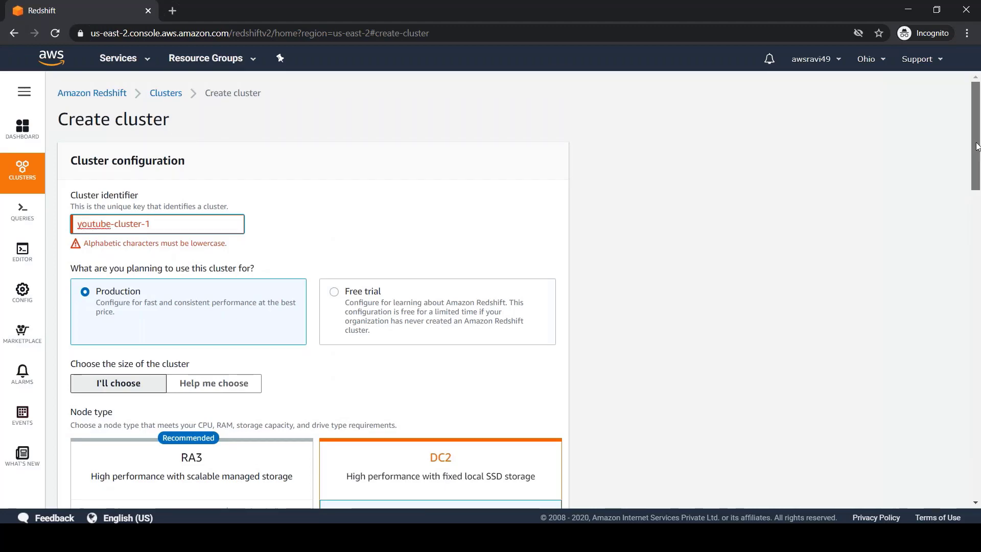
{"action": "left_click_drag", "start_coordinate": [976, 185], "coordinate": [976, 493]}
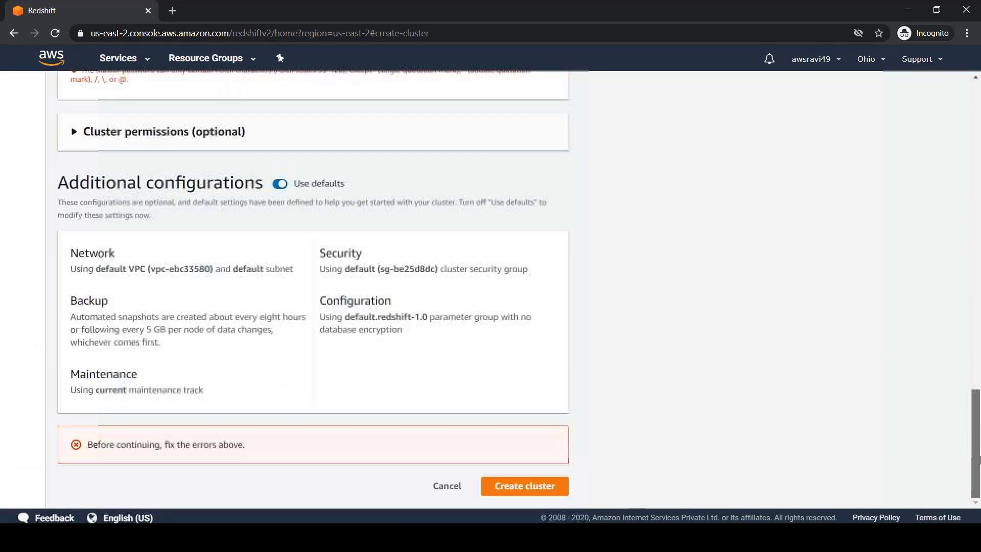
{"action": "left_click", "coordinate": [526, 489]}
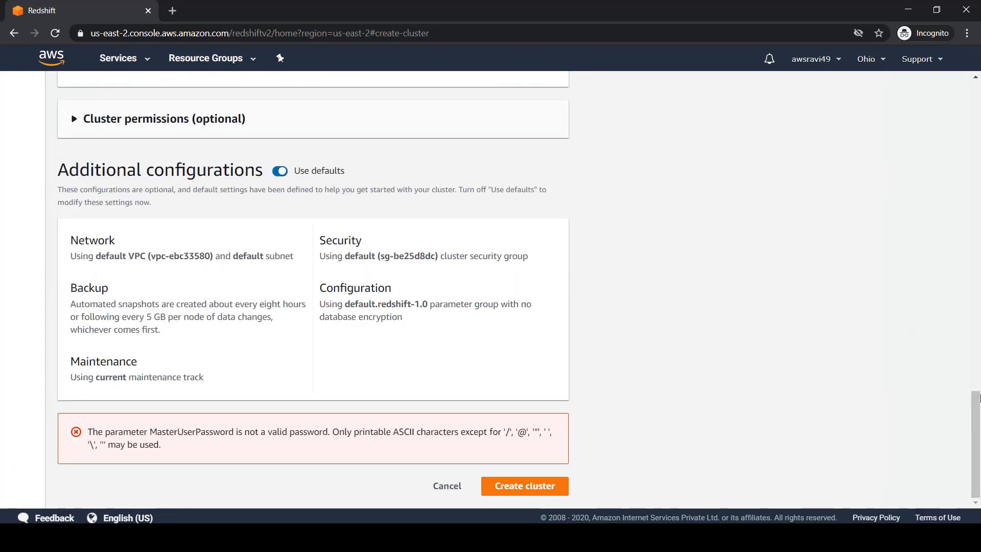
Append 1 to the master password and submit Create cluster again.
{"action": "scroll", "coordinate": [976, 418], "scroll_direction": "up", "scroll_amount": 5}
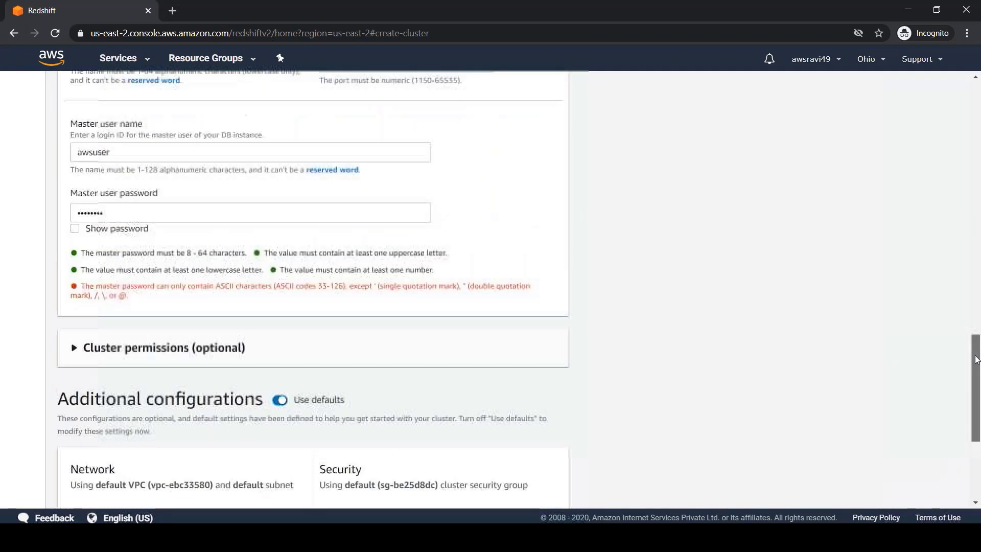
{"action": "left_click", "coordinate": [111, 227]}
{"action": "type", "text": "1"}
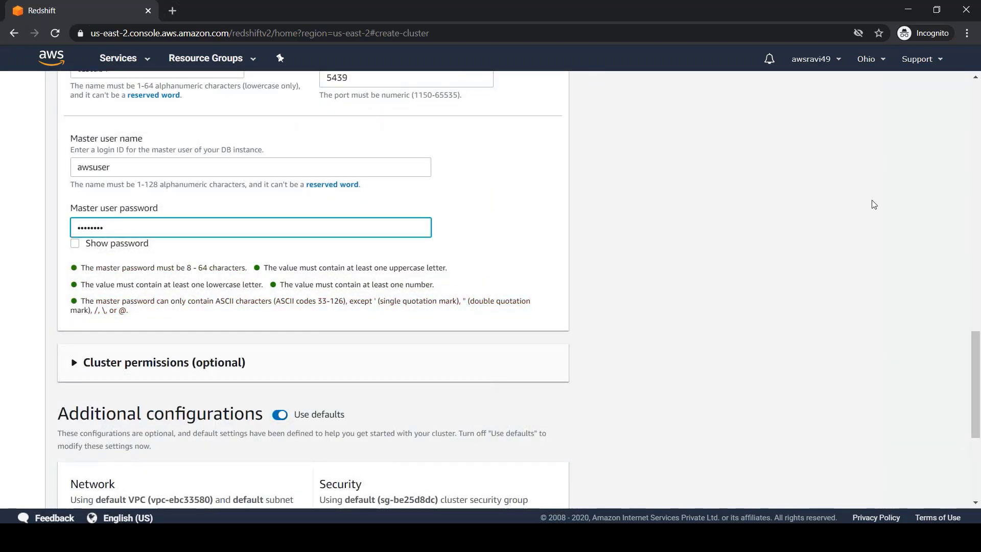
{"action": "scroll", "coordinate": [977, 347], "scroll_direction": "down", "scroll_amount": 5}
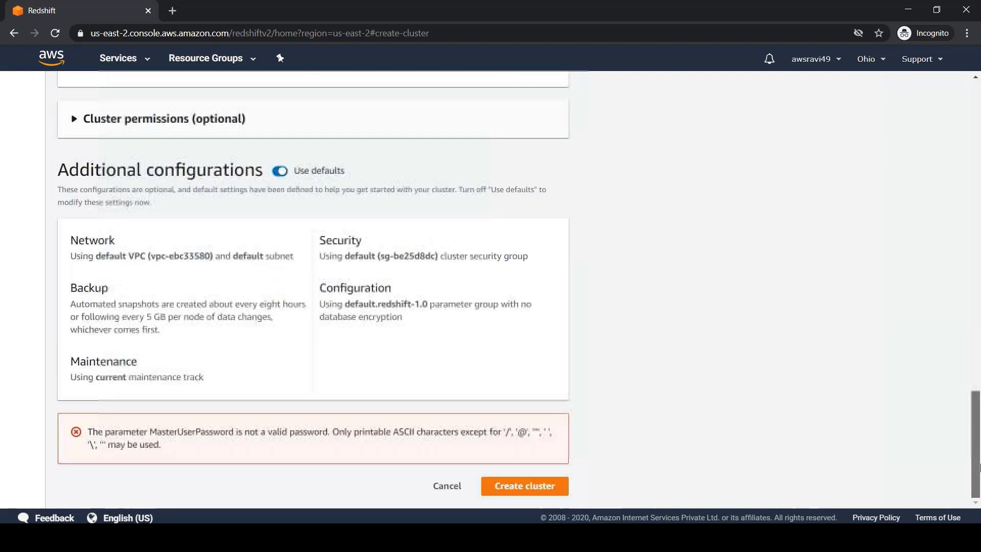
{"action": "left_click", "coordinate": [542, 493]}
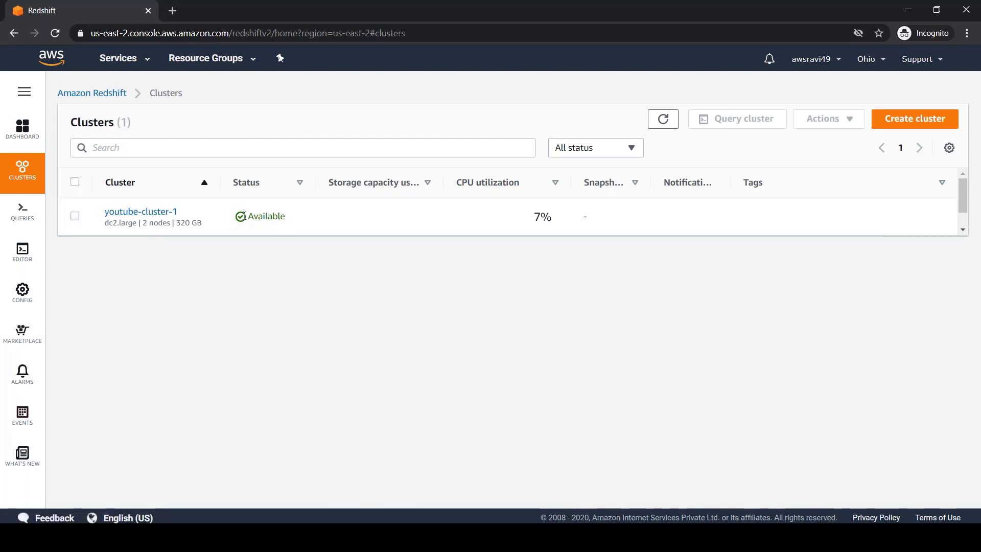
Open youtube-cluster-1's details and highlight its Available status, node type and storage used.
{"action": "left_click", "coordinate": [166, 212]}
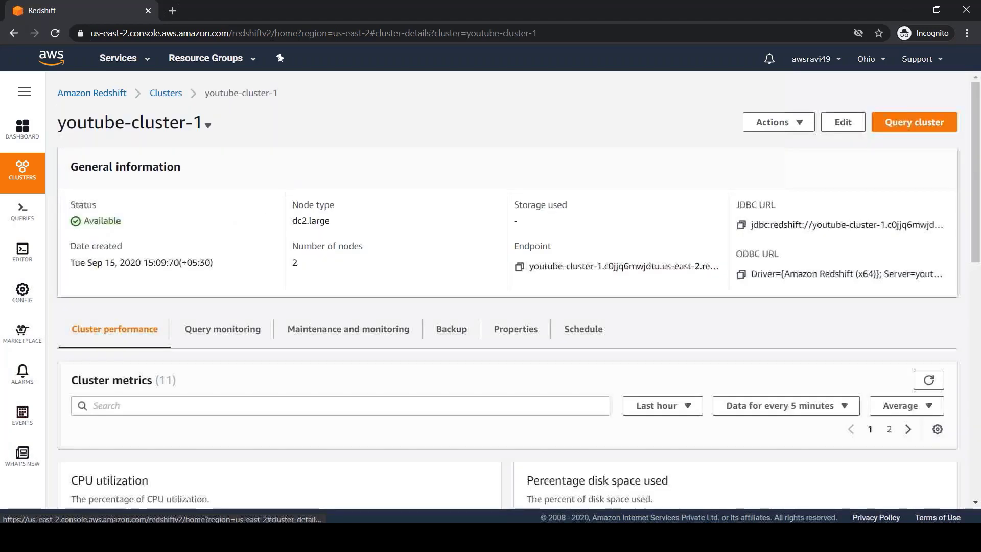
{"action": "double_click", "coordinate": [121, 221]}
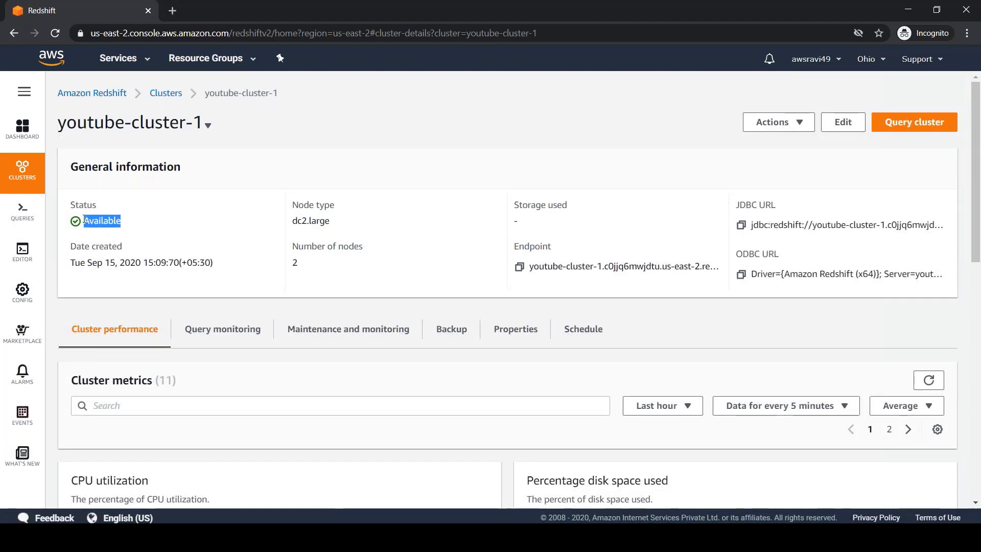
{"action": "double_click", "coordinate": [309, 220]}
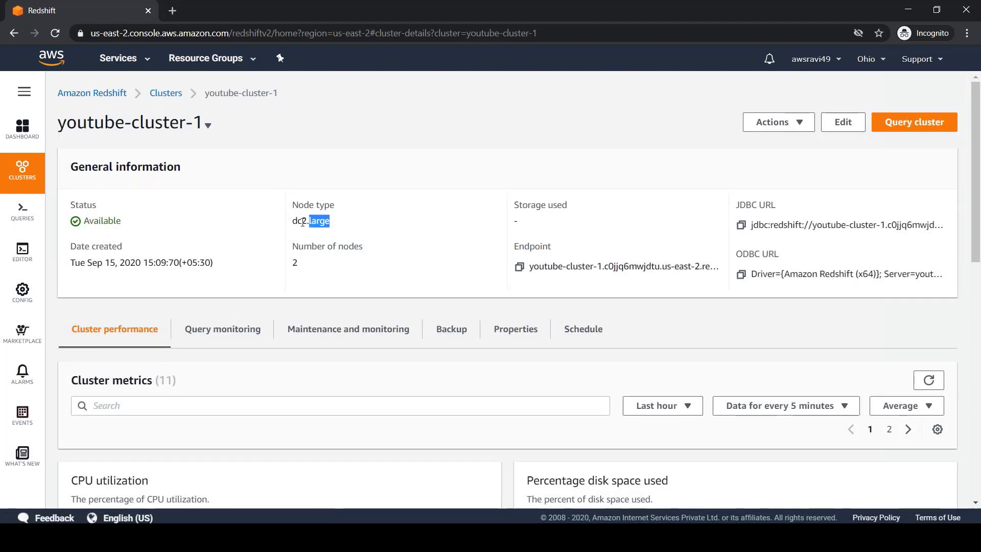
{"action": "left_click_drag", "start_coordinate": [528, 222], "coordinate": [516, 222]}
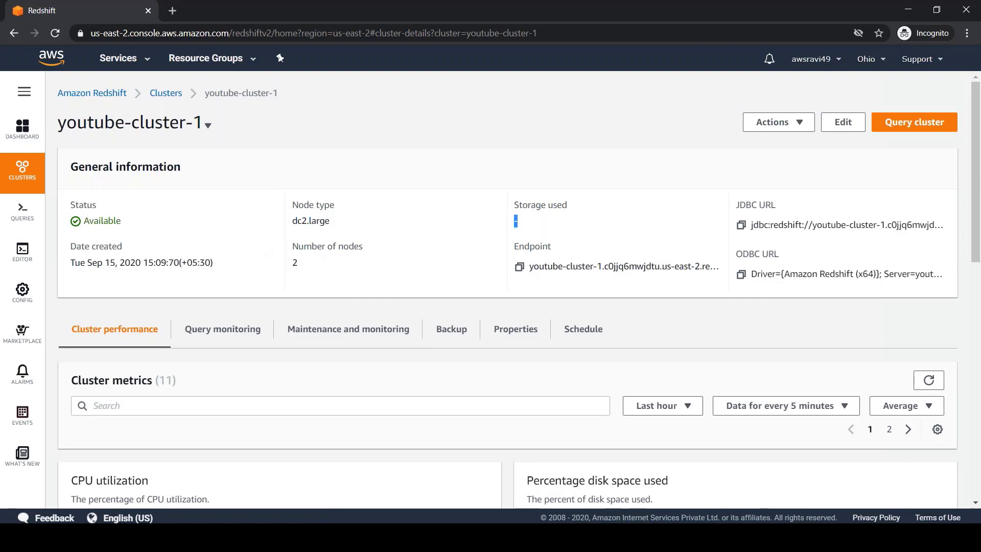
{"action": "left_click", "coordinate": [298, 260]}
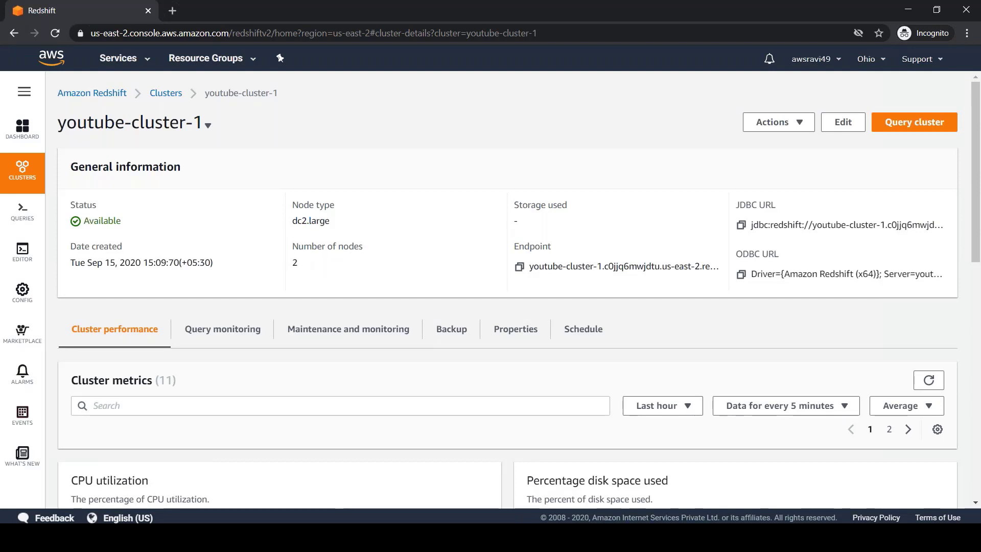
Copy the cluster endpoint and place the caret on the empty line after the costs in the notes.
{"action": "left_click", "coordinate": [520, 267]}
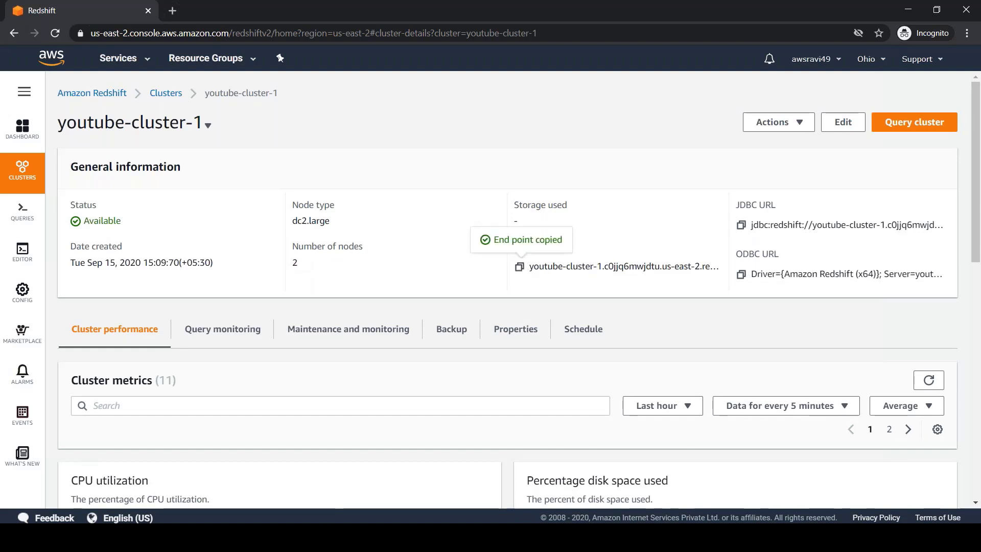
{"action": "key", "text": "alt+Tab"}
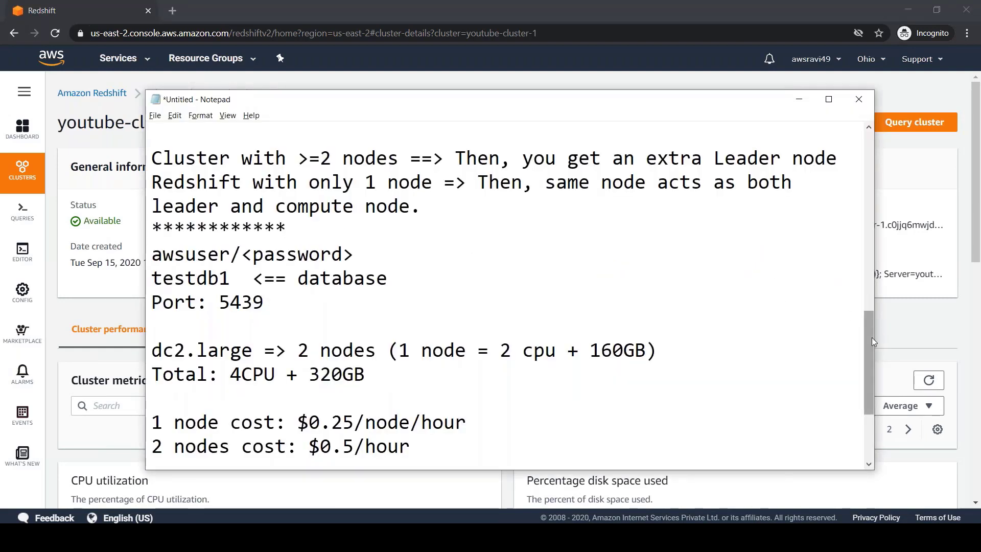
{"action": "left_click_drag", "start_coordinate": [871, 337], "coordinate": [872, 390]}
{"action": "left_click", "coordinate": [419, 345]}
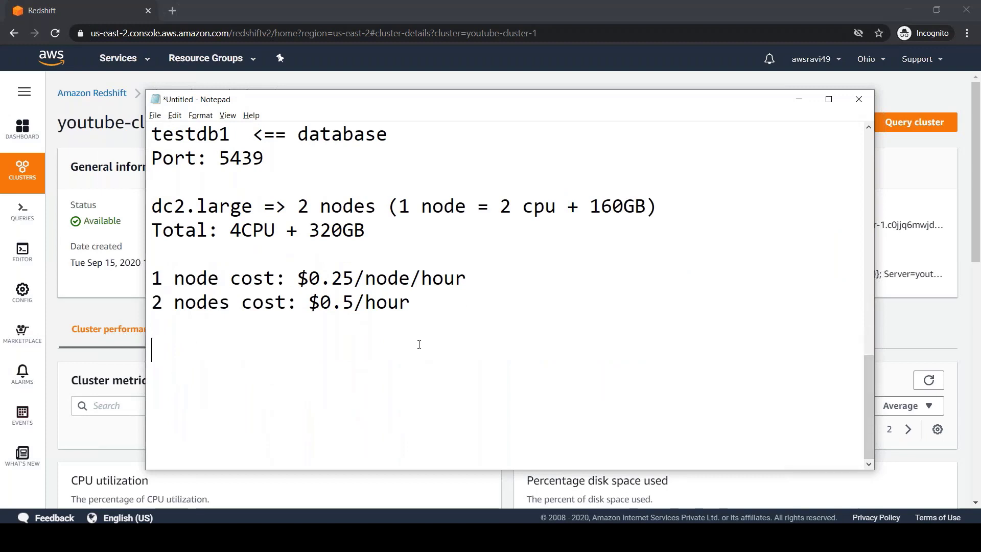
Paste the cluster endpoint under an 'End point:' label.
{"action": "key", "text": "ctrl+v"}
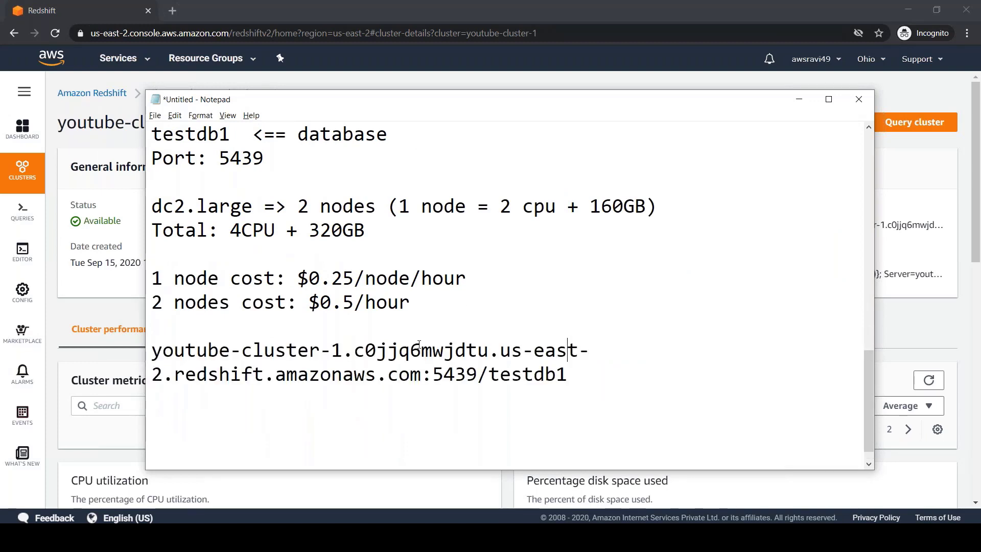
{"action": "key", "text": "Up"}
{"action": "key", "text": "Return"}
{"action": "type", "text": "End point"}
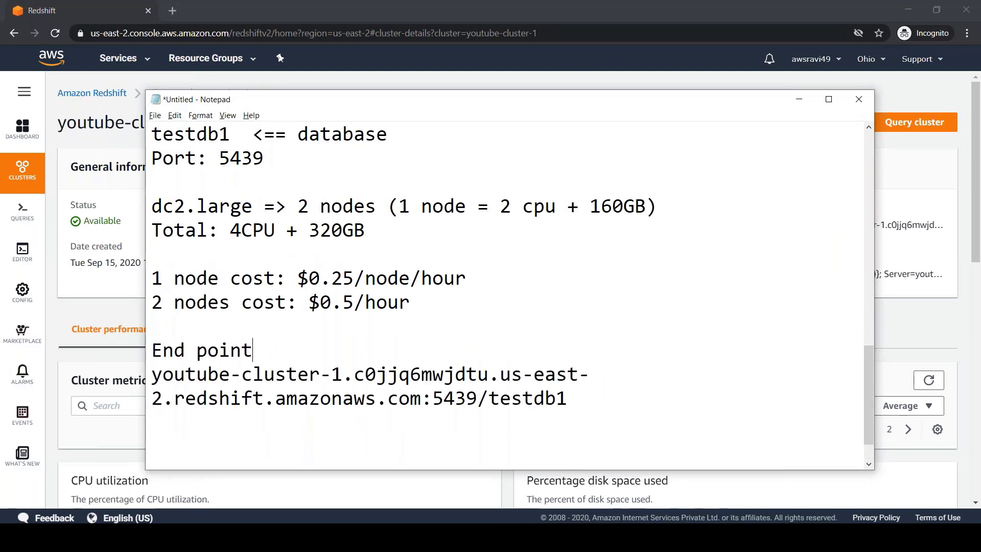
{"action": "type", "text": ":"}
Maximize Notepad and list '1) Query Editor option from Console' and '2) psql to connect (from an ec2)'.
{"action": "left_click", "coordinate": [829, 99]}
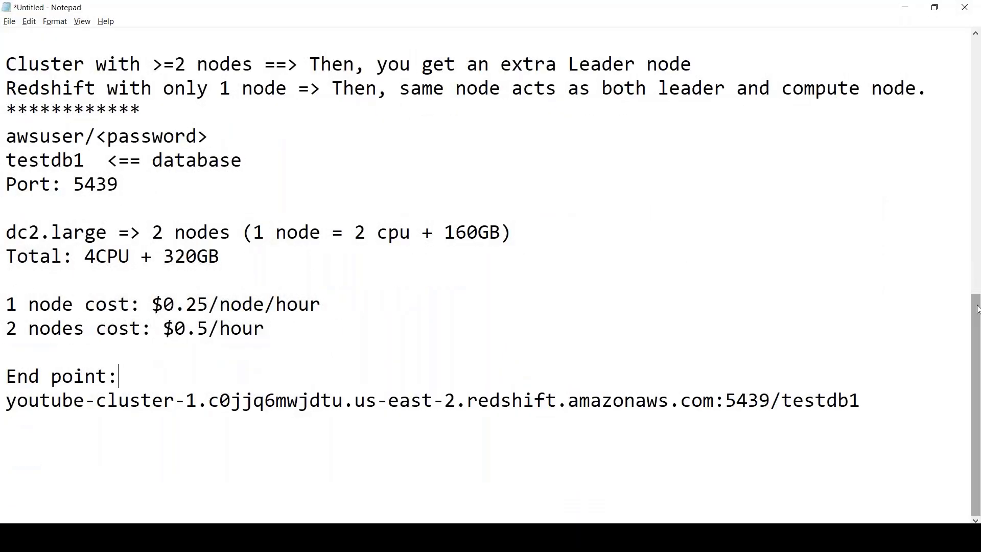
{"action": "left_click", "coordinate": [869, 396]}
{"action": "key", "text": "Return"}
{"action": "key", "text": "Return"}
{"action": "key", "text": "Return"}
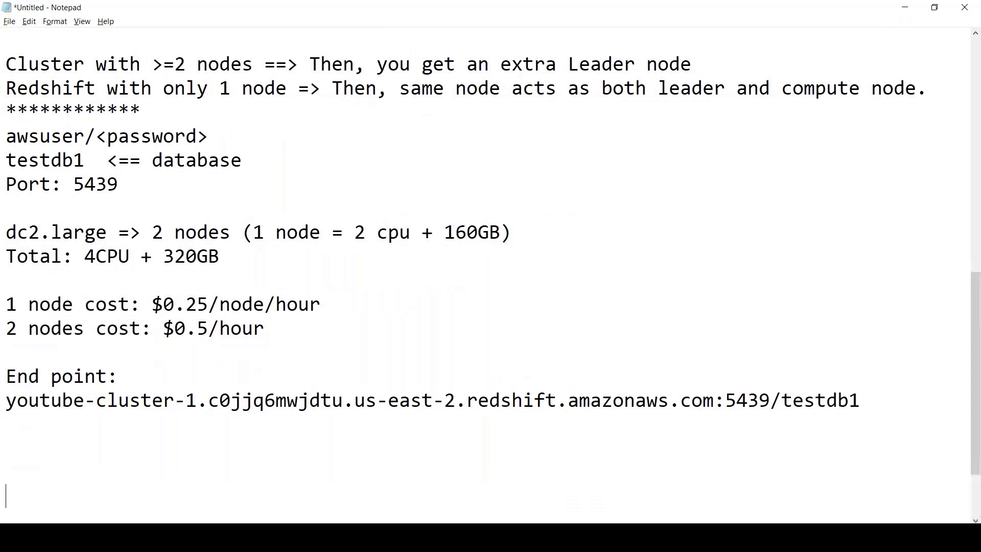
{"action": "scroll", "coordinate": [869, 396], "scroll_direction": "down", "scroll_amount": 2}
{"action": "type", "text": "1"}
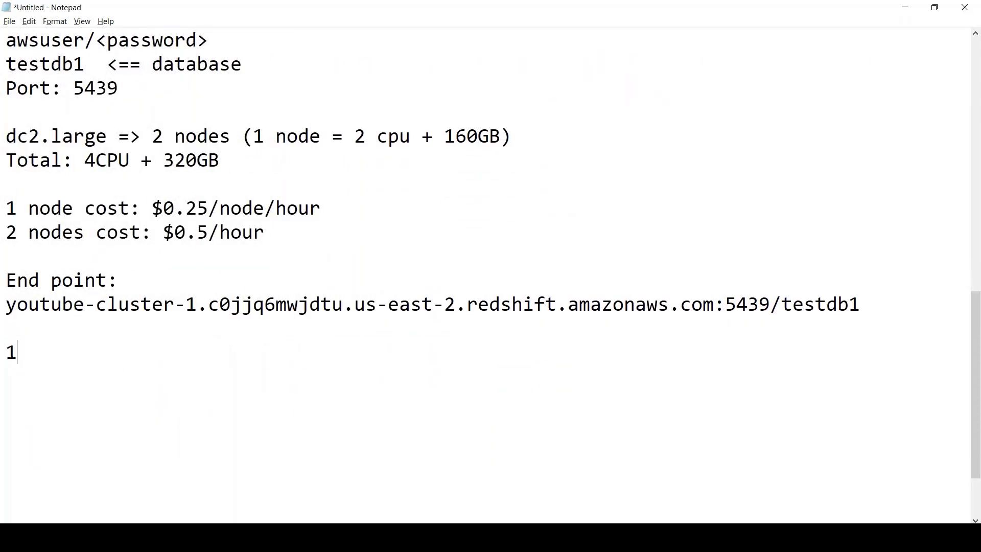
{"action": "type", "text": ") Query Edit"}
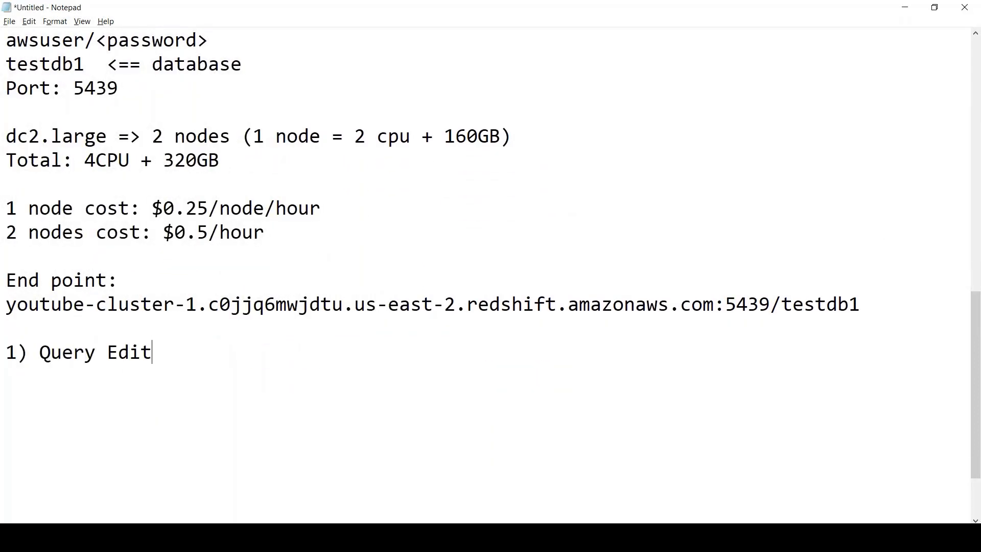
{"action": "type", "text": "or option from Console"}
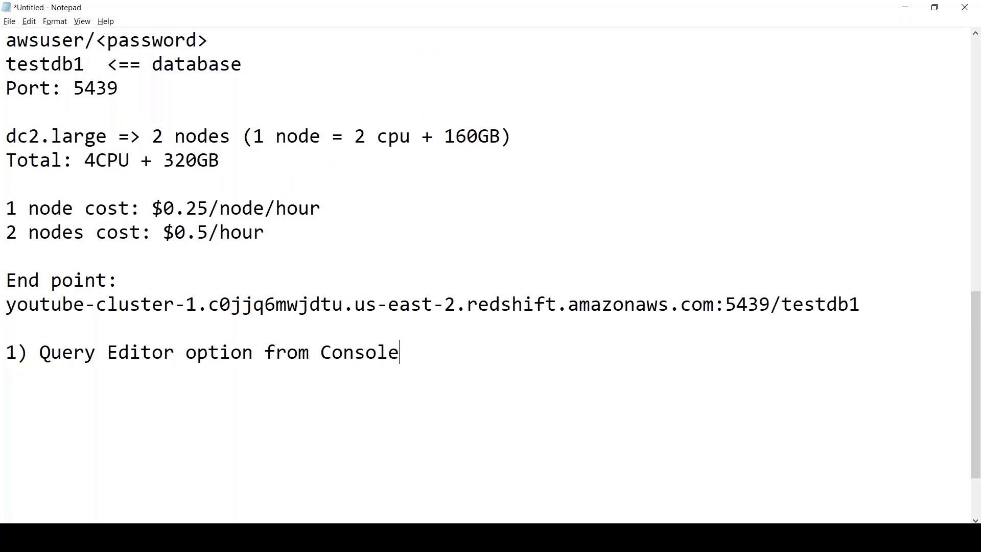
{"action": "key", "text": "Return"}
{"action": "type", "text": "2) psq"}
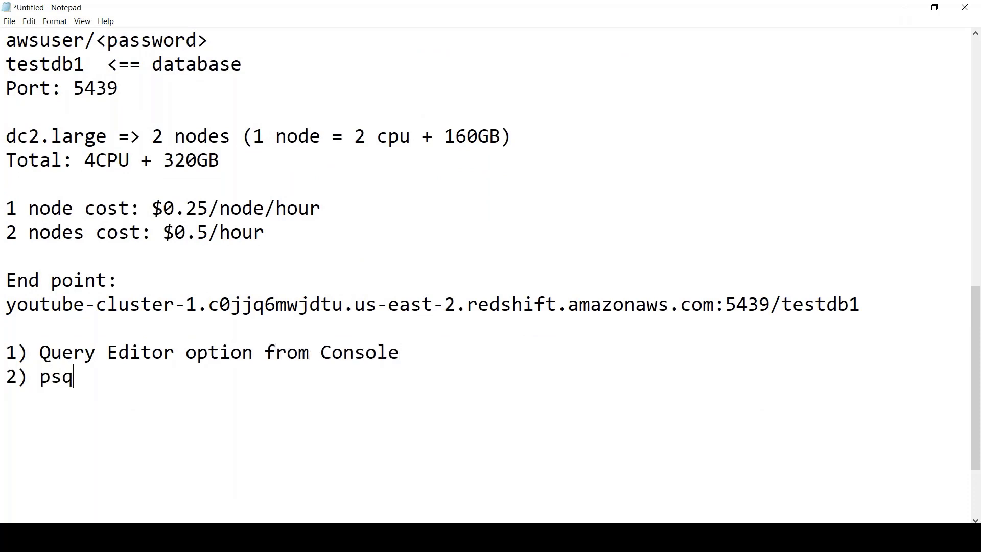
{"action": "type", "text": "l to connect"}
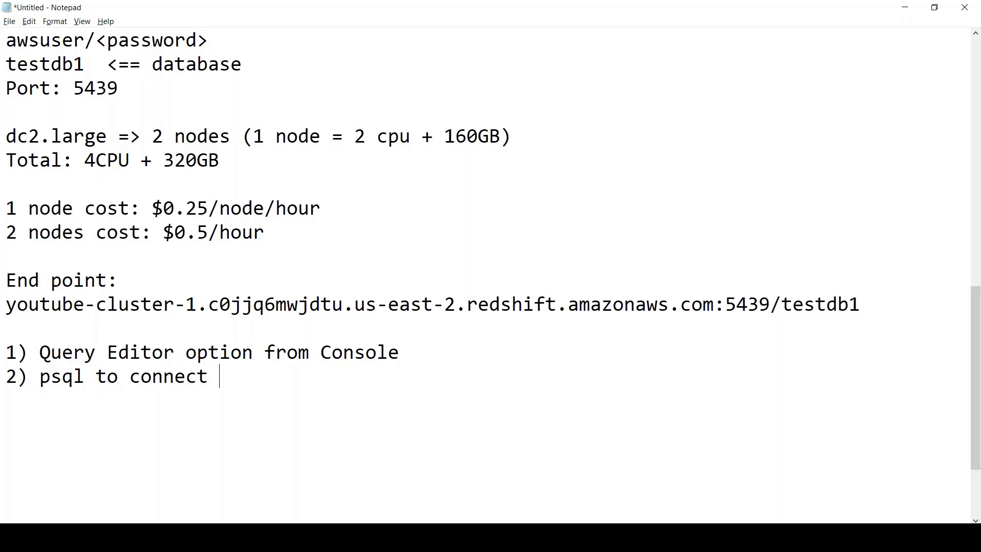
{"action": "type", "text": "(from an ec2"}
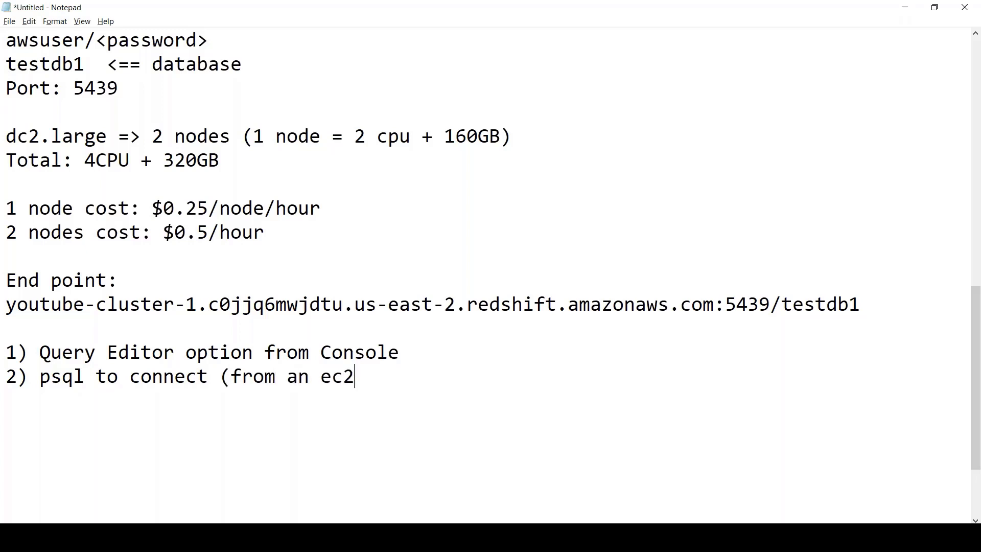
{"action": "type", "text": ")"}
Add '3) SQL Workbench: JDBC (or) ODBC' and mark psql '=> Another Lecture'.
{"action": "key", "text": "Return"}
{"action": "type", "text": "3) SQL Work"}
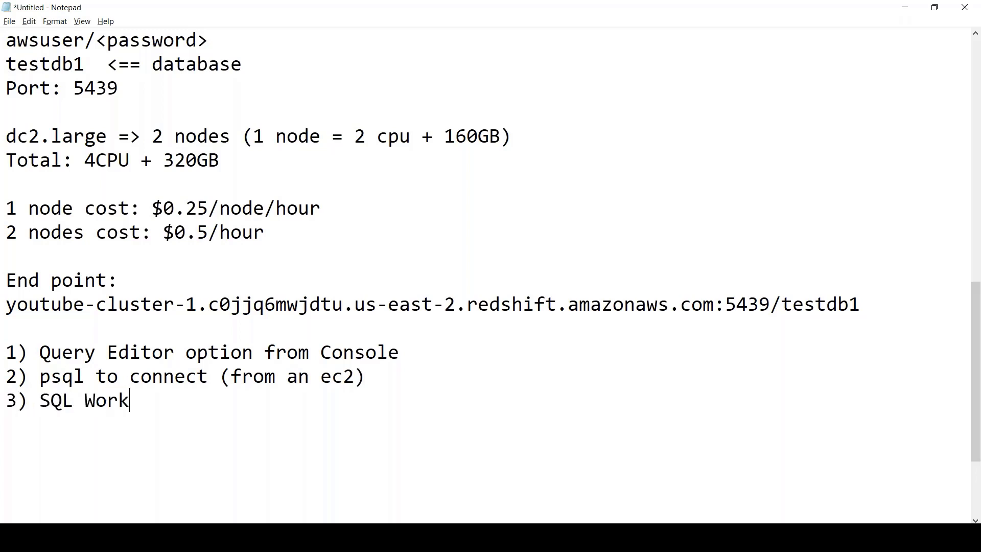
{"action": "type", "text": "bench: JDBC (or)"}
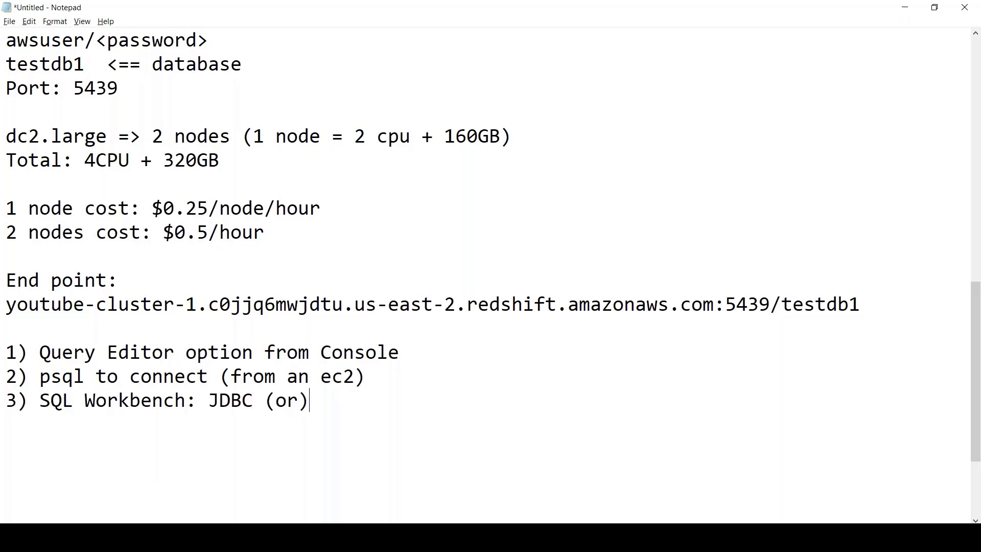
{"action": "type", "text": " ODBC"}
{"action": "left_click", "coordinate": [410, 379]}
{"action": "type", "text": "=> S"}
{"action": "type", "text": "nother Lecture"}
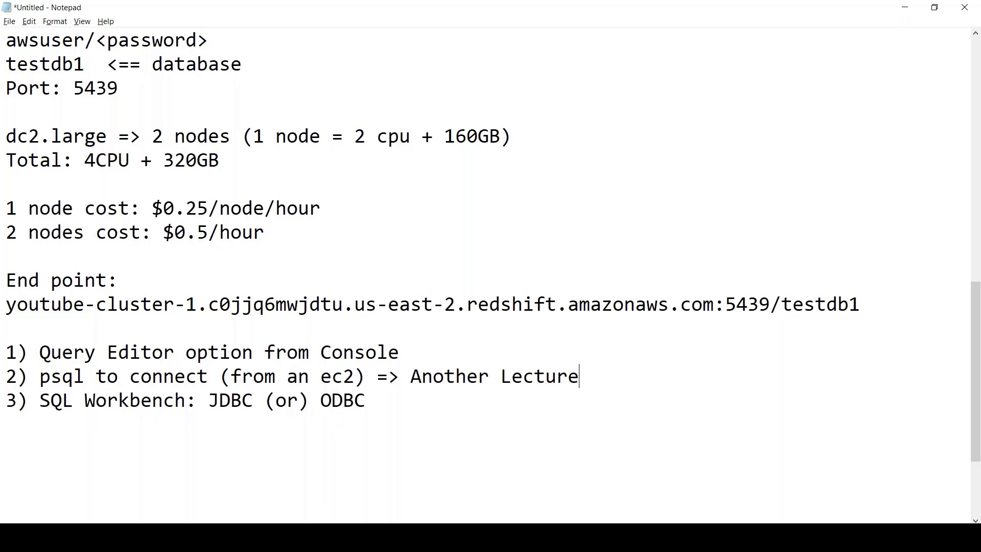
{"action": "left_click", "coordinate": [366, 400]}
{"action": "type", "text": "=> Another Lecture"}
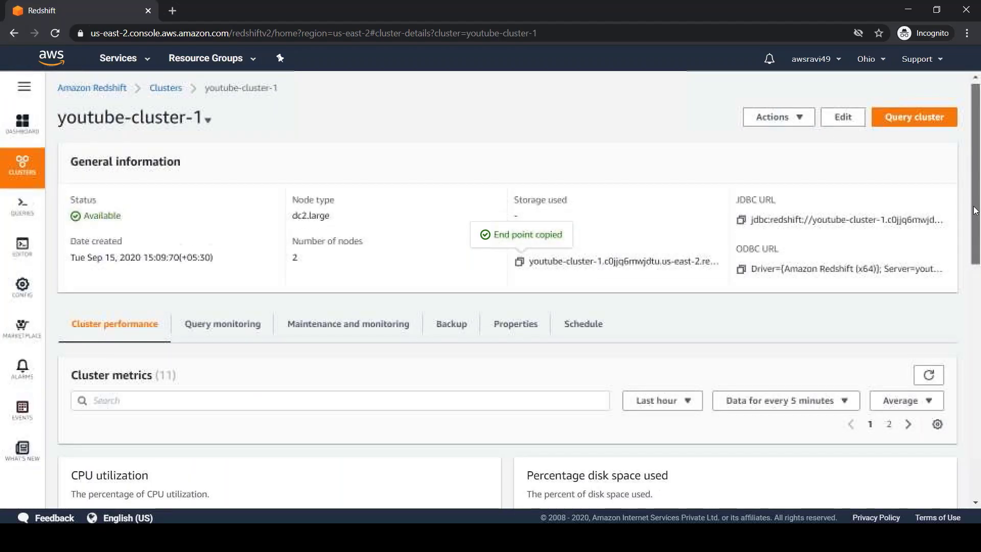
{"action": "scroll", "coordinate": [974, 210], "scroll_direction": "up", "scroll_amount": 1}
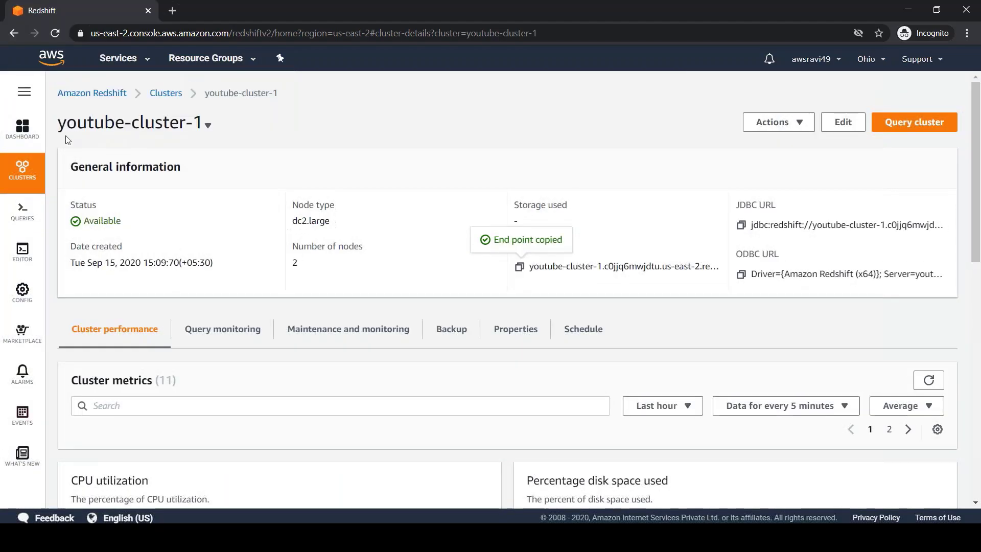
Go through the dashboard and Clusters list to youtube-cluster-1 and launch Query cluster.
{"action": "left_click", "coordinate": [15, 134]}
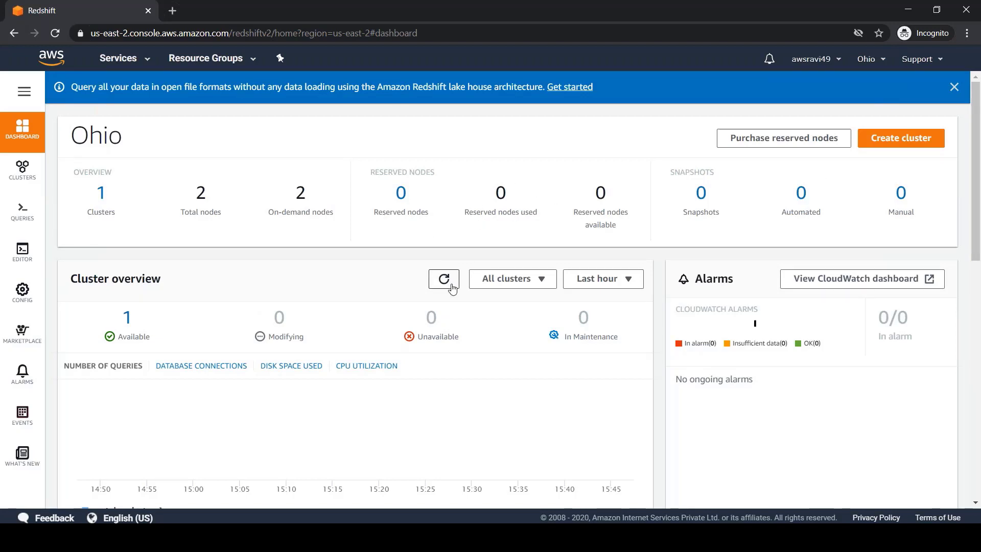
{"action": "left_click", "coordinate": [101, 201]}
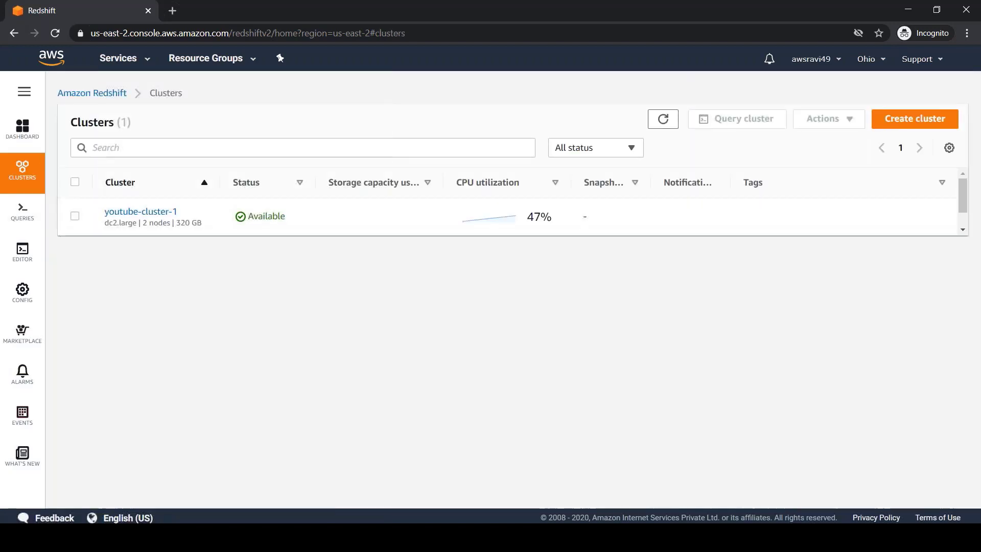
{"action": "left_click", "coordinate": [119, 214]}
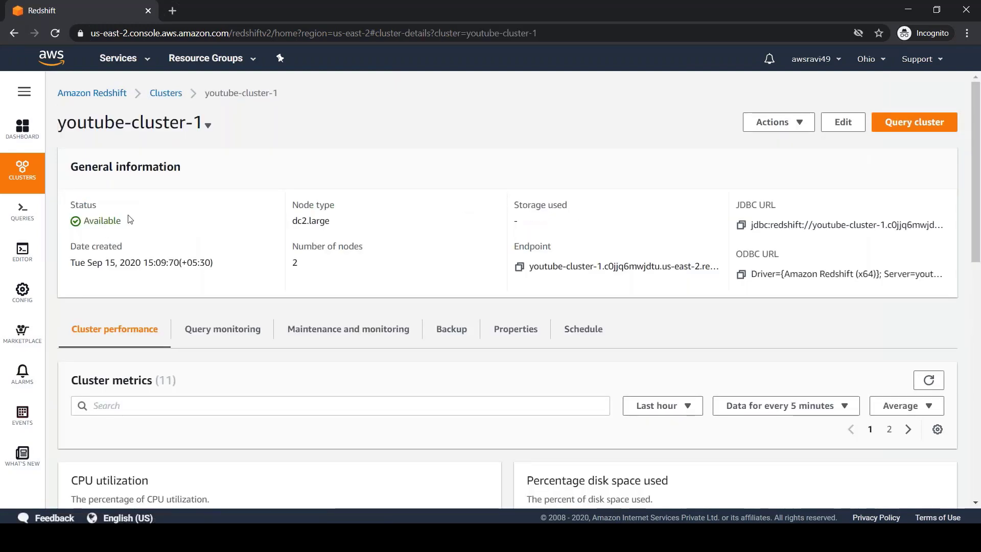
{"action": "left_click", "coordinate": [23, 173]}
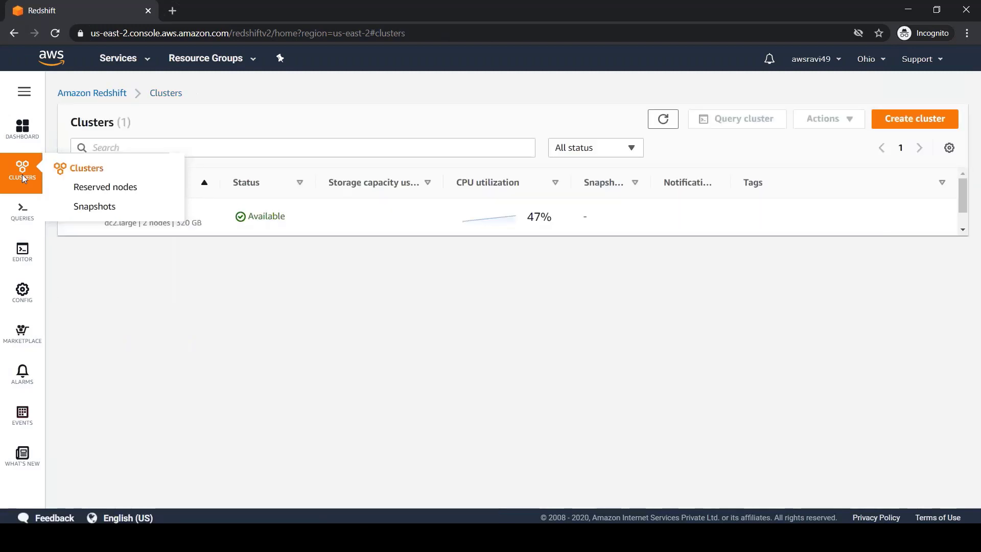
{"action": "left_click", "coordinate": [139, 212]}
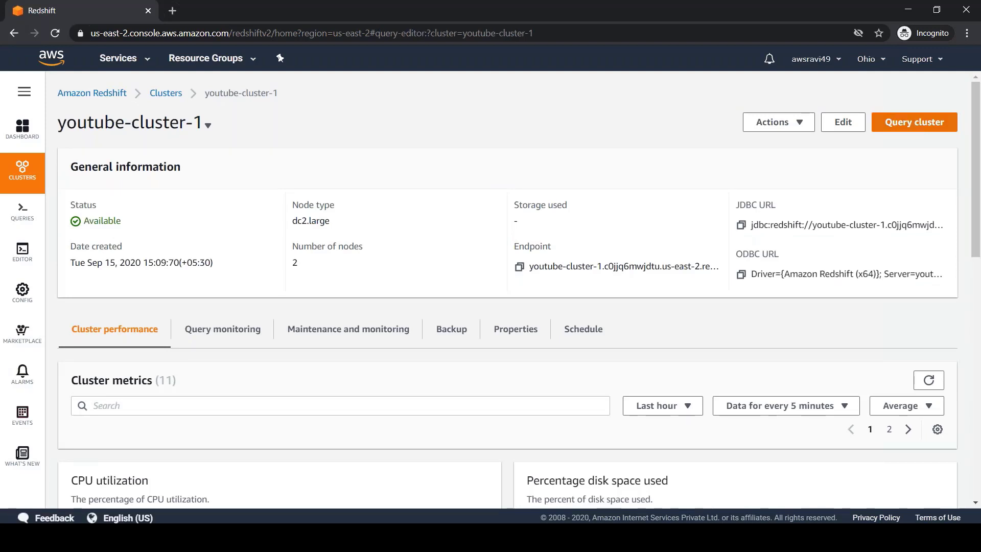
{"action": "left_click", "coordinate": [913, 122]}
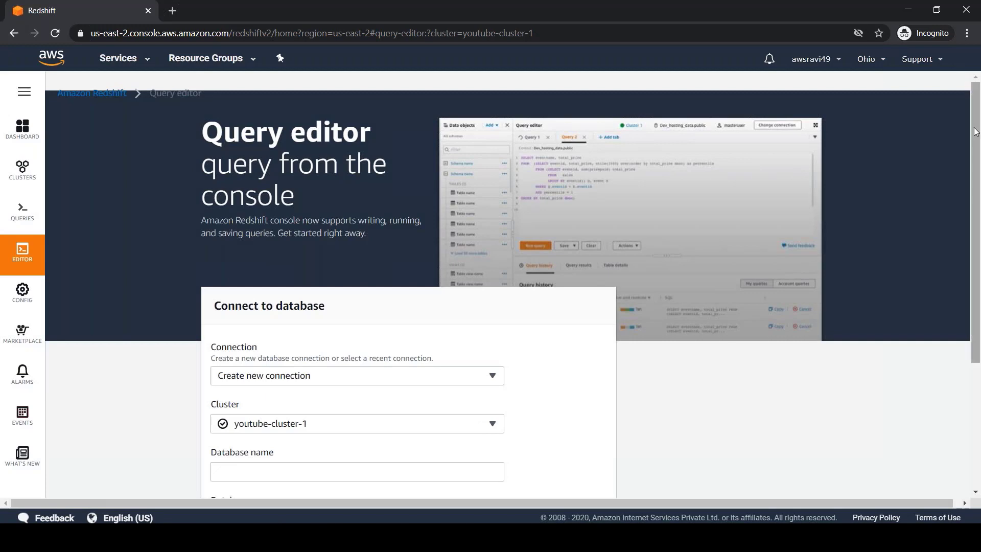
Connect to database testdb1 on youtube-cluster-1 using the master user's name and password.
{"action": "left_click_drag", "start_coordinate": [974, 129], "coordinate": [975, 262]}
{"action": "left_click", "coordinate": [493, 194]}
{"action": "left_click", "coordinate": [494, 194]}
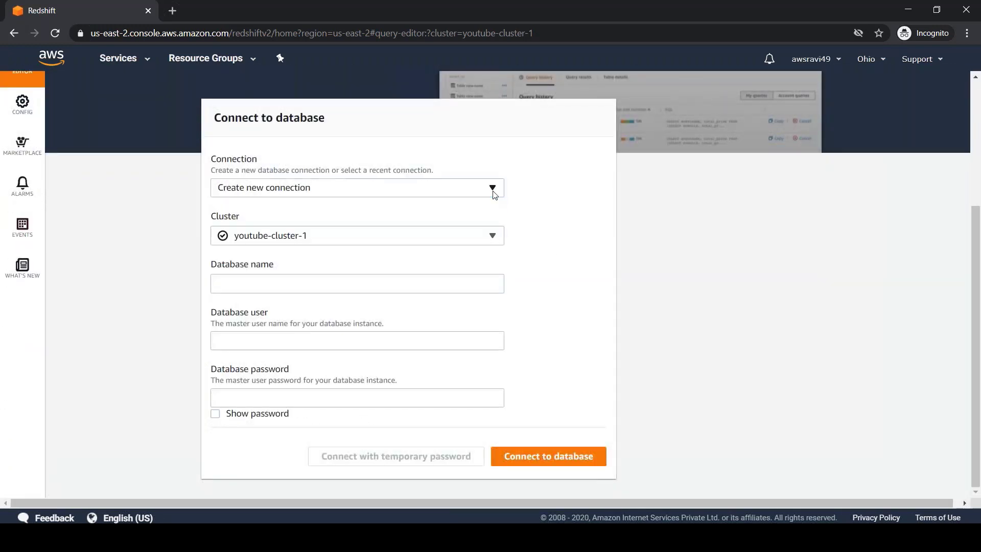
{"action": "left_click", "coordinate": [338, 279]}
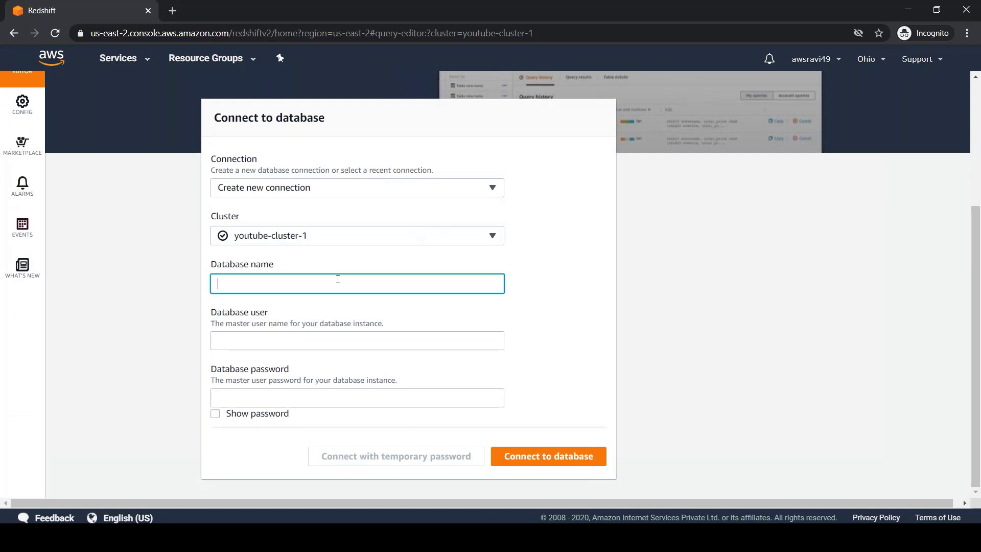
{"action": "key", "text": "Tab"}
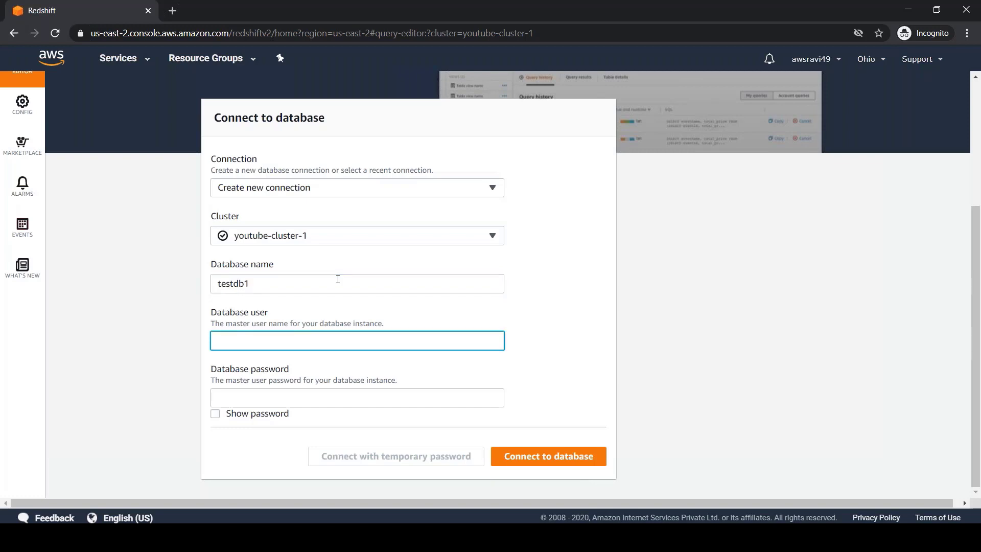
{"action": "key", "text": "Tab"}
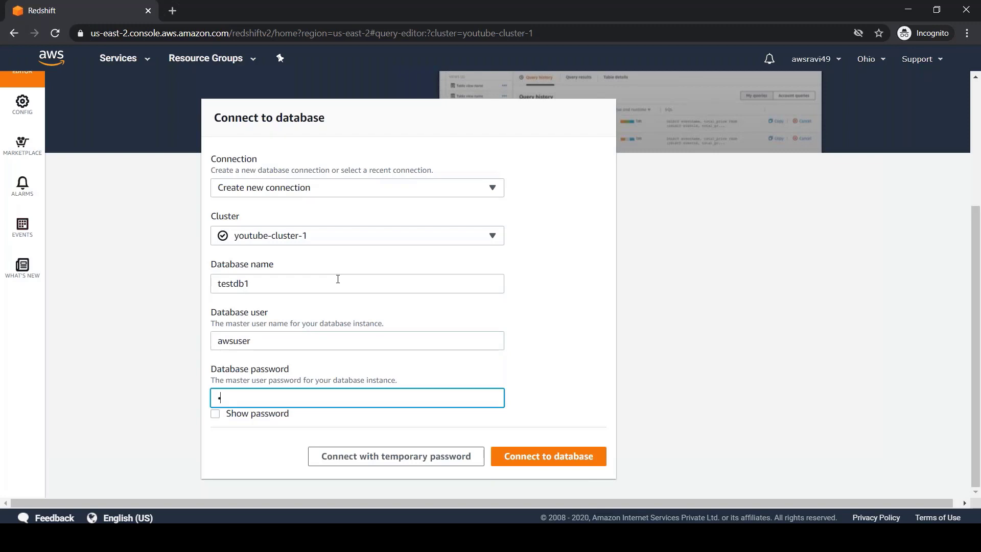
{"action": "left_click", "coordinate": [521, 458]}
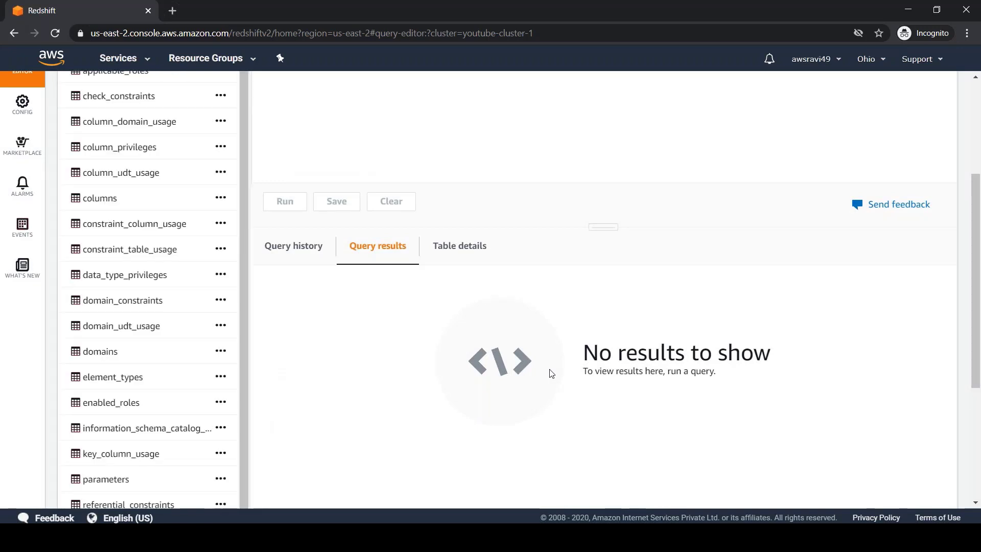
Run the query select * from pg_database in the Query editor.
{"action": "left_click_drag", "start_coordinate": [973, 356], "coordinate": [974, 266]}
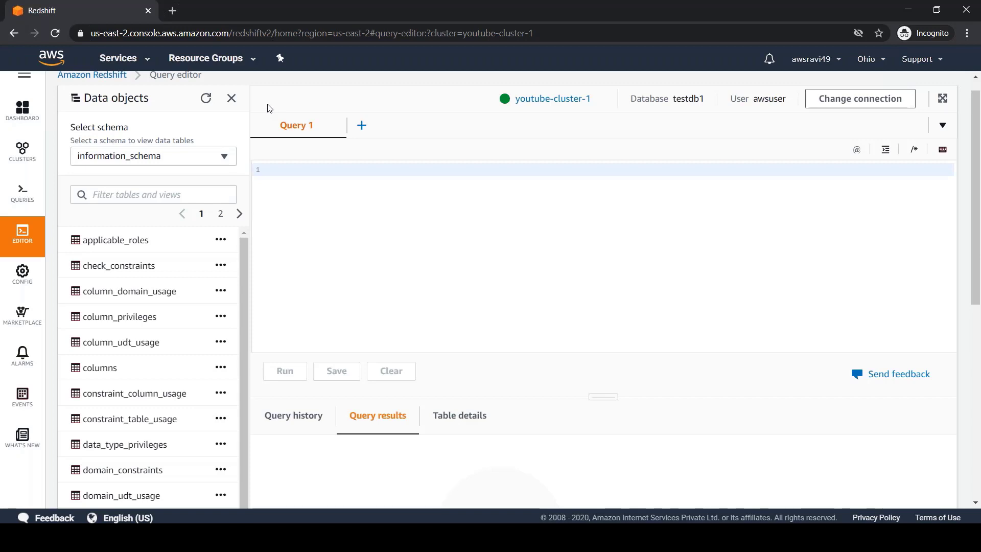
{"action": "type", "text": "select"}
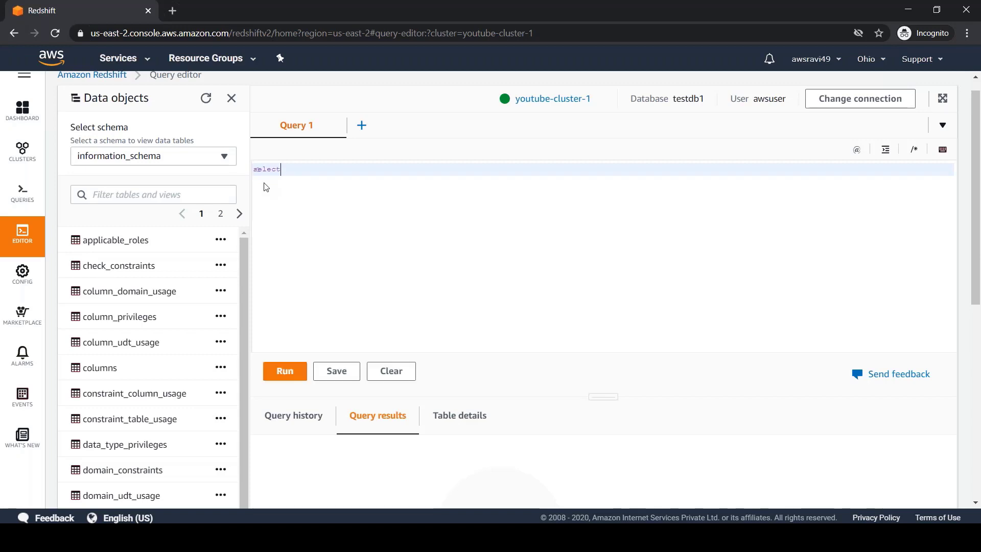
{"action": "type", "text": " * from pg_database;"}
{"action": "left_click", "coordinate": [284, 371]}
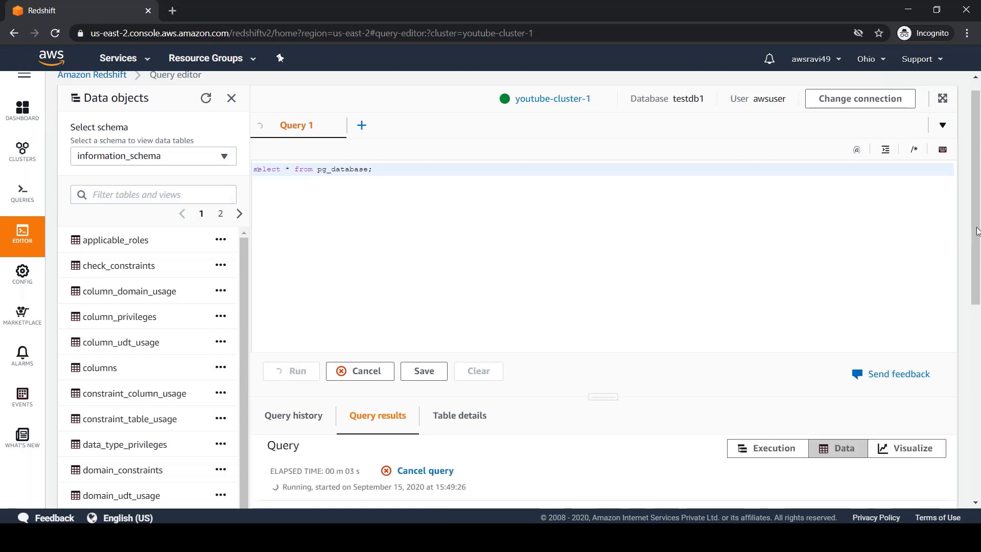
Review the five result rows, widening the datname column and selecting dev and testdb1.
{"action": "left_click_drag", "start_coordinate": [977, 231], "coordinate": [978, 277]}
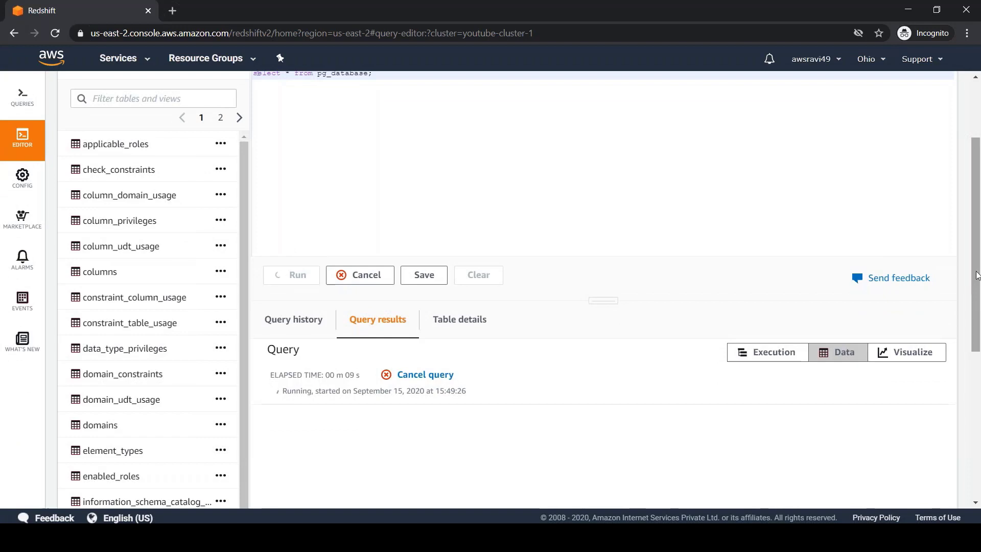
{"action": "left_click_drag", "start_coordinate": [978, 276], "coordinate": [977, 393]}
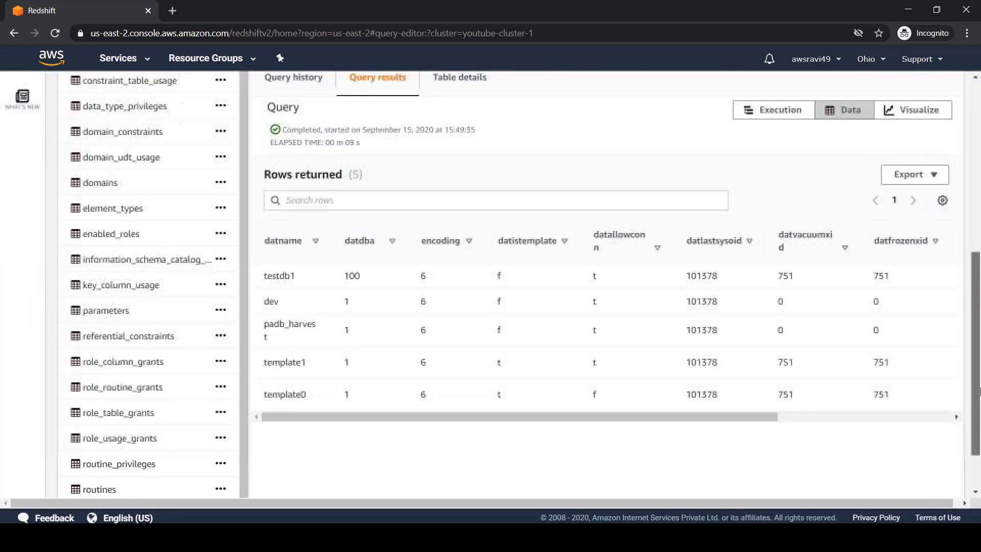
{"action": "left_click_drag", "start_coordinate": [333, 236], "coordinate": [371, 237]}
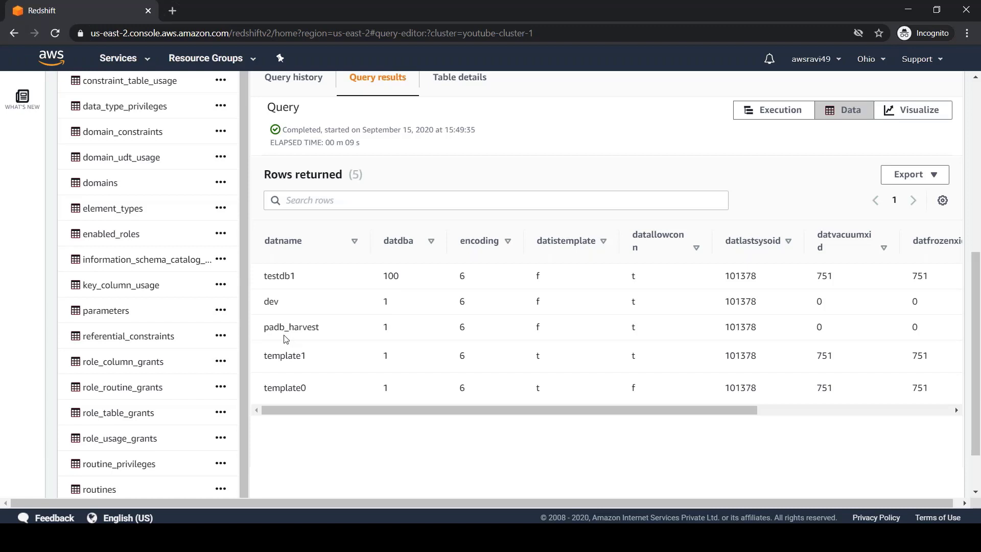
{"action": "double_click", "coordinate": [272, 301]}
{"action": "double_click", "coordinate": [282, 276]}
{"action": "scroll", "coordinate": [651, 223], "scroll_direction": "up", "scroll_amount": 7}
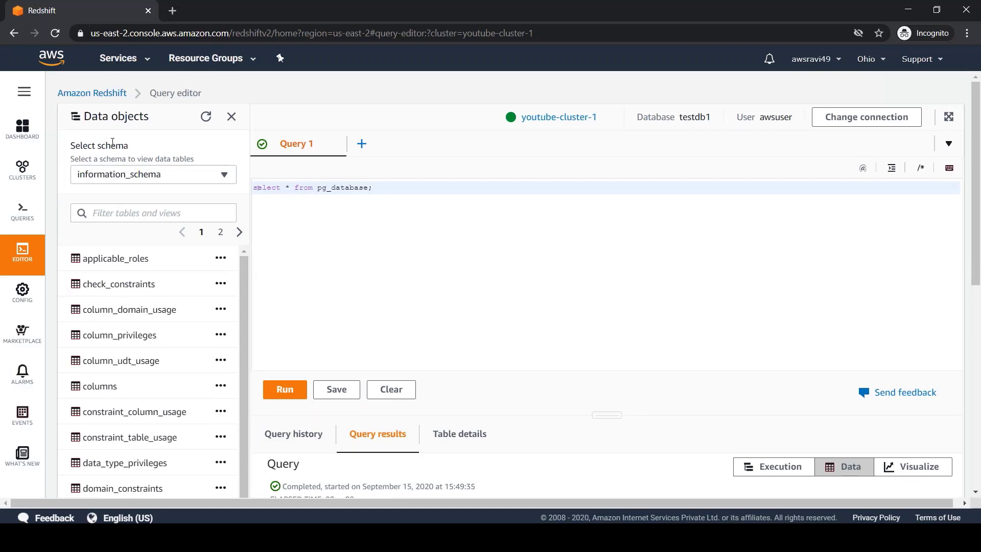
Select youtube-cluster-1 in the Redshift clusters list.
{"action": "left_click", "coordinate": [103, 96]}
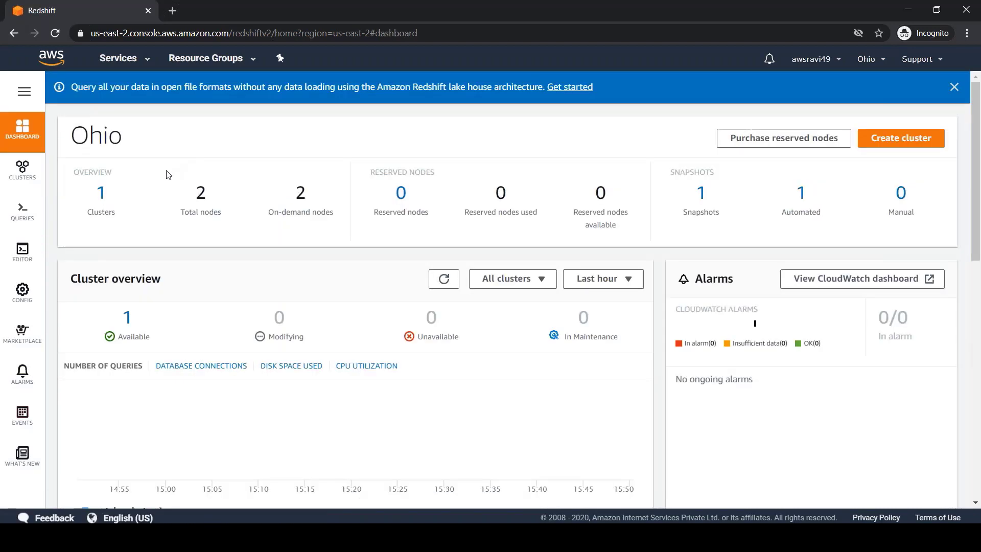
{"action": "left_click", "coordinate": [103, 197]}
{"action": "mouse_move", "coordinate": [23, 176]}
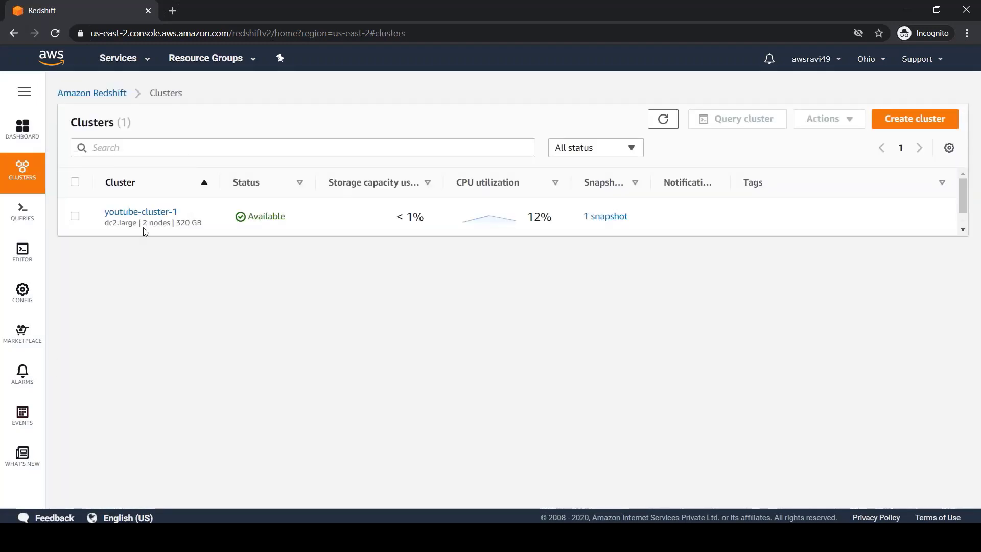
{"action": "left_click", "coordinate": [75, 217]}
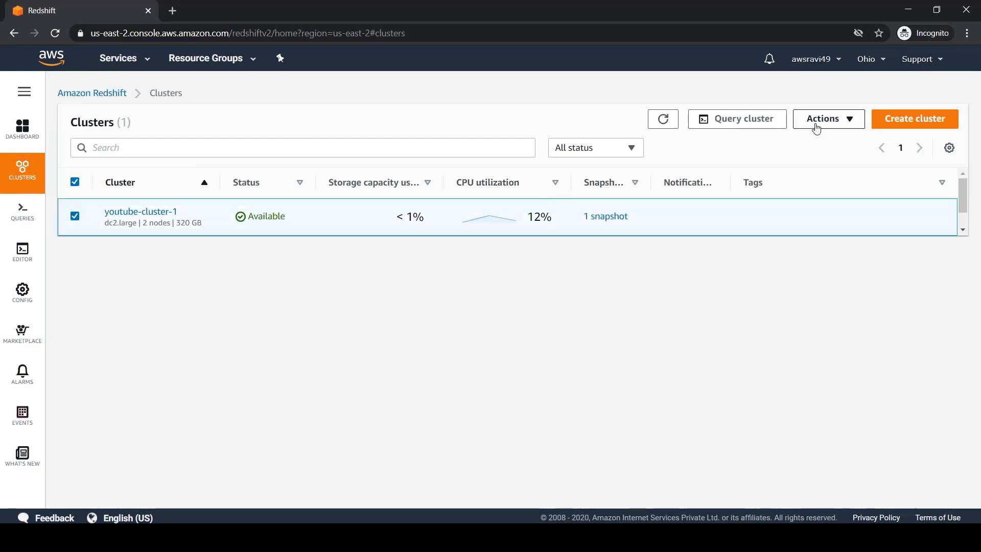
Delete youtube-cluster-1 with Create final snapshot unchecked.
{"action": "left_click", "coordinate": [841, 119]}
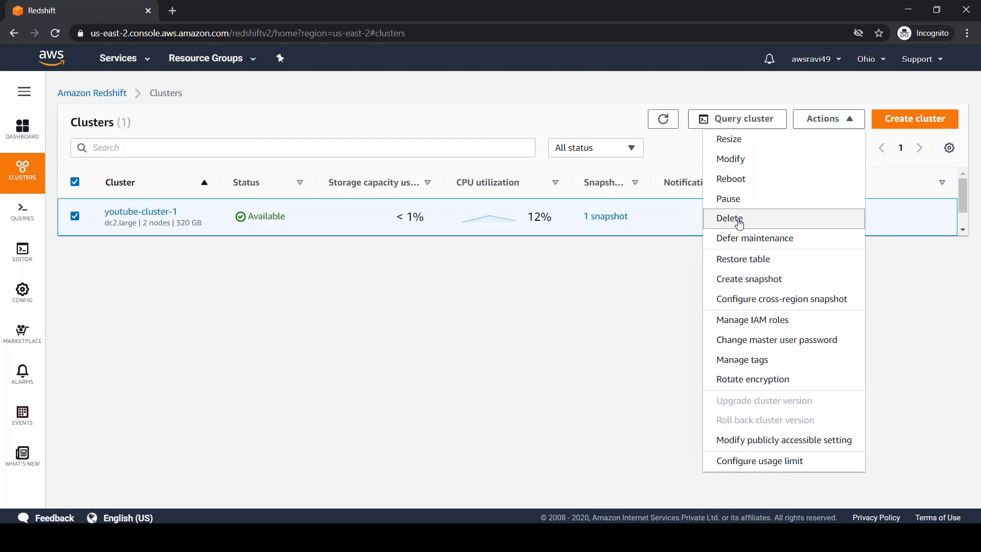
{"action": "left_click", "coordinate": [738, 218]}
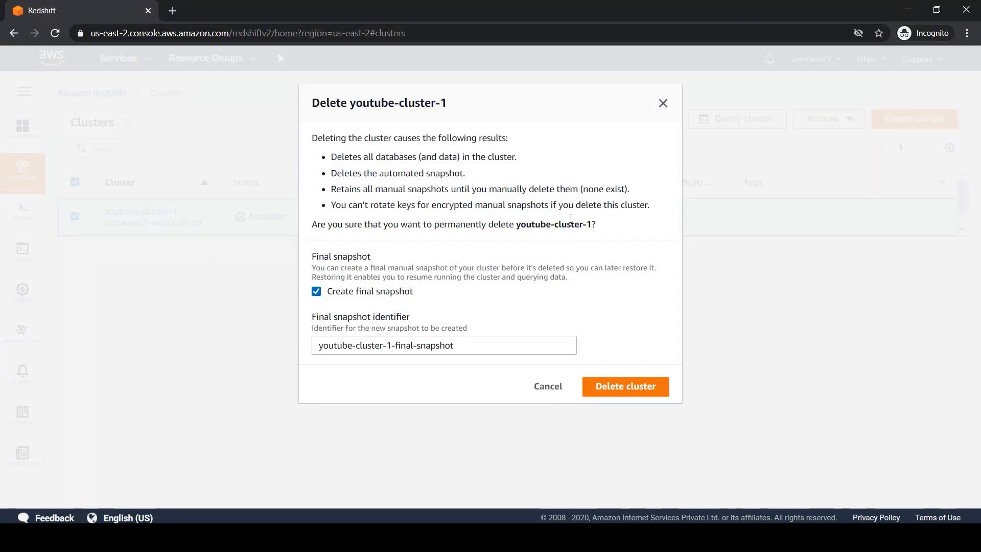
{"action": "left_click", "coordinate": [317, 294]}
{"action": "left_click", "coordinate": [317, 294]}
{"action": "left_click", "coordinate": [317, 292]}
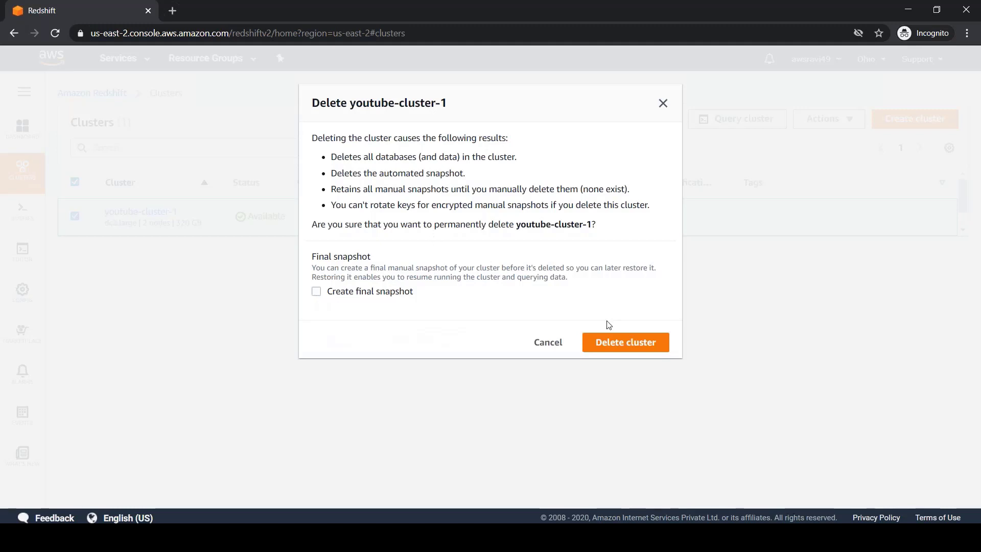
{"action": "left_click", "coordinate": [618, 345]}
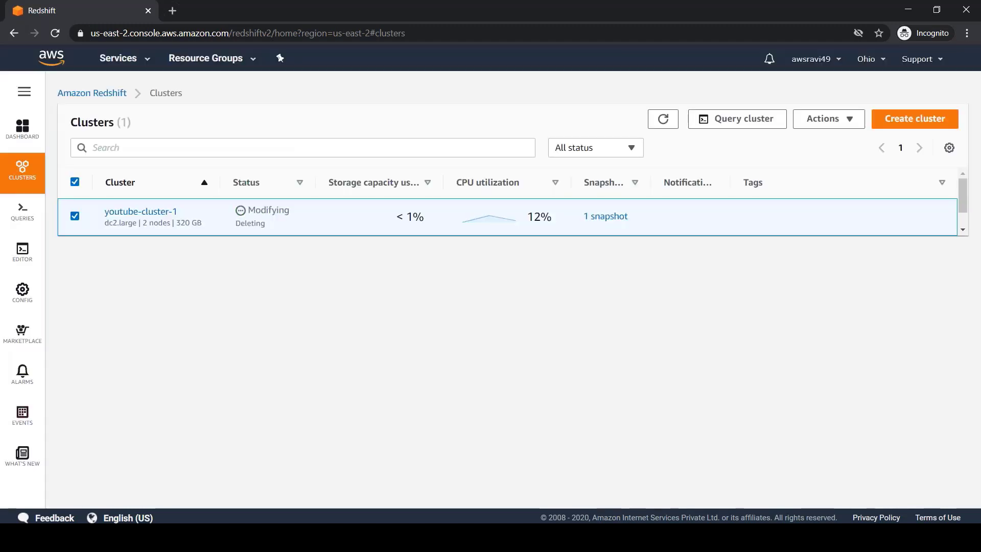